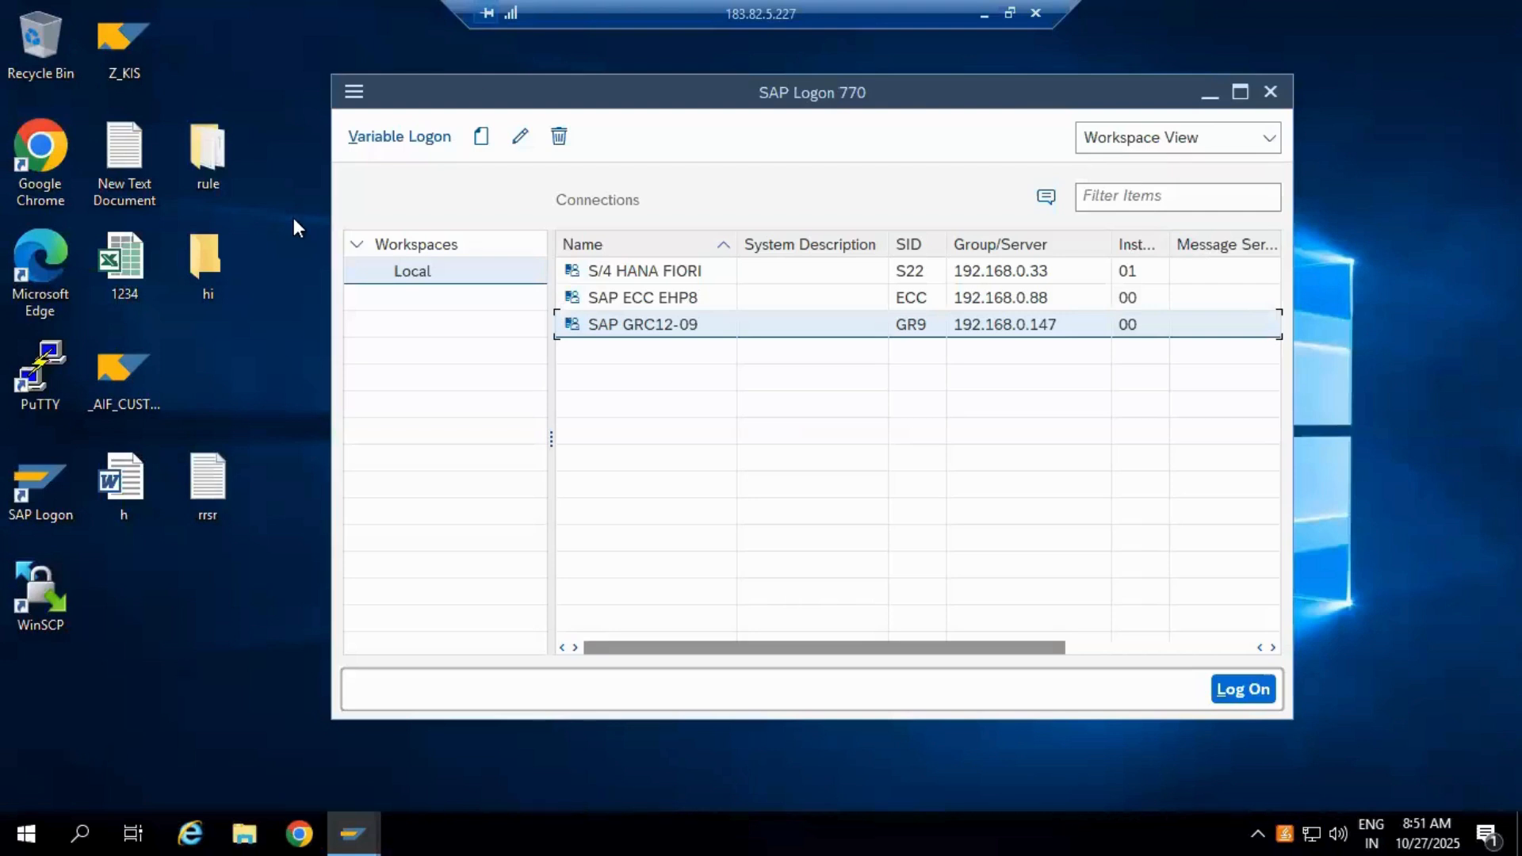
Step: Reposition the SAP Logon window and widen it so the Message Server column shows fully
drag(683, 87, 614, 119)
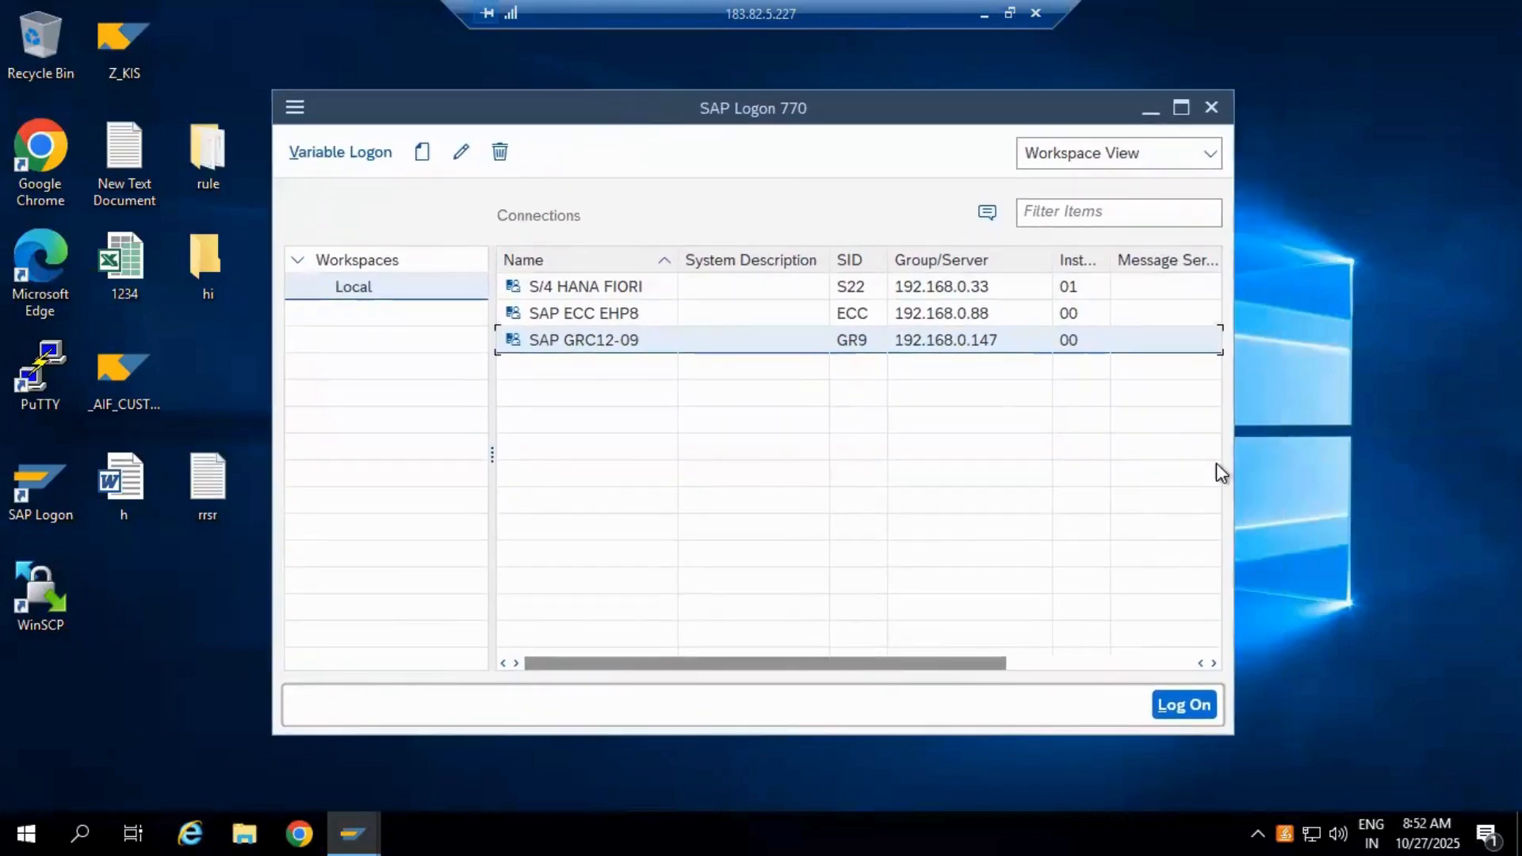
drag(1233, 452, 1212, 447)
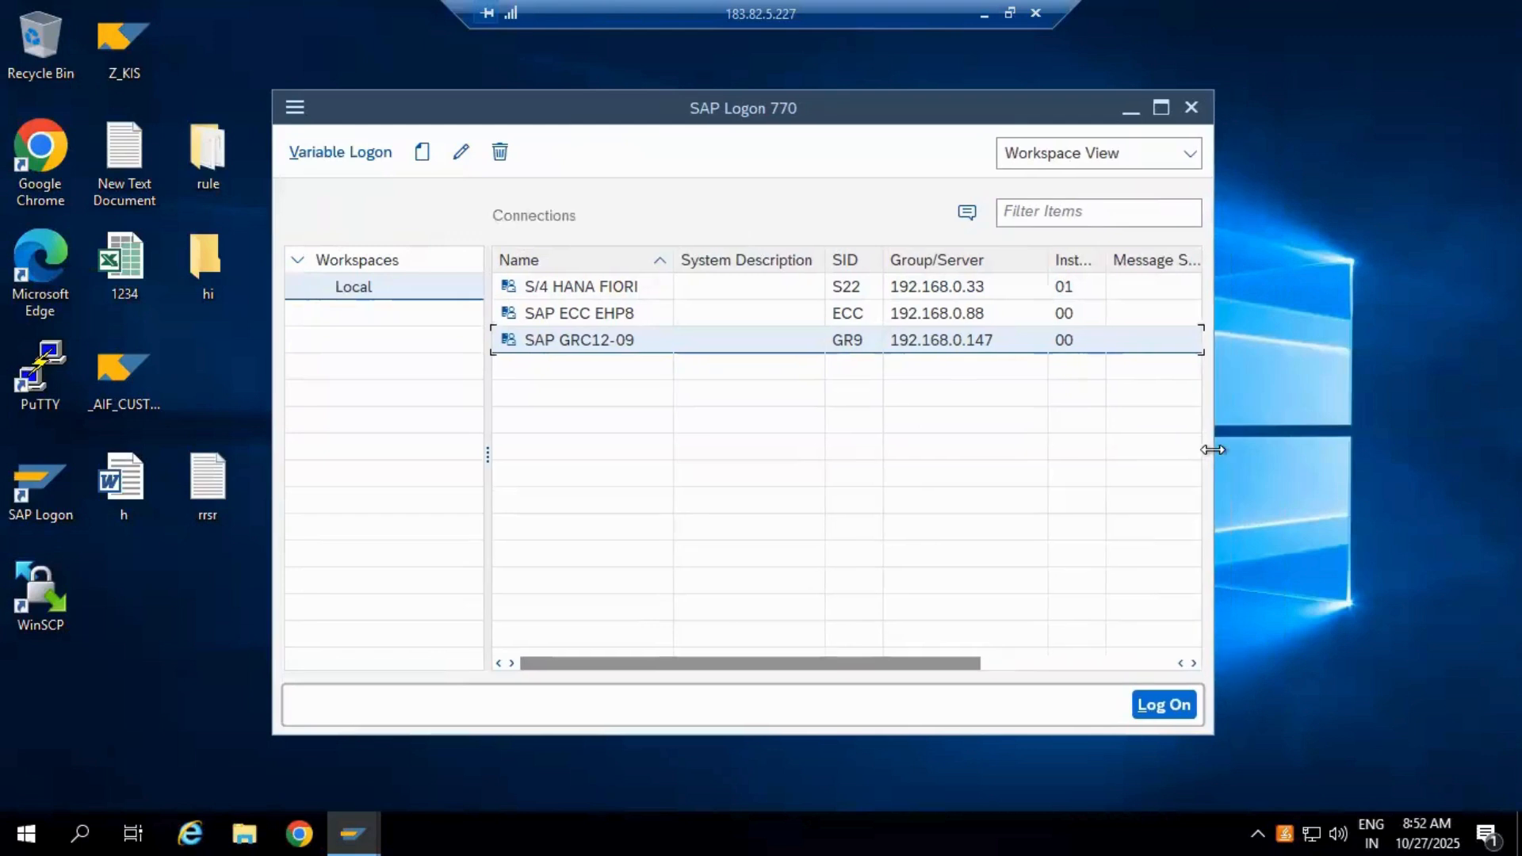
mouse_move(1306, 449)
mouse_down()
mouse_move(1375, 458)
mouse_move(1294, 458)
mouse_up()
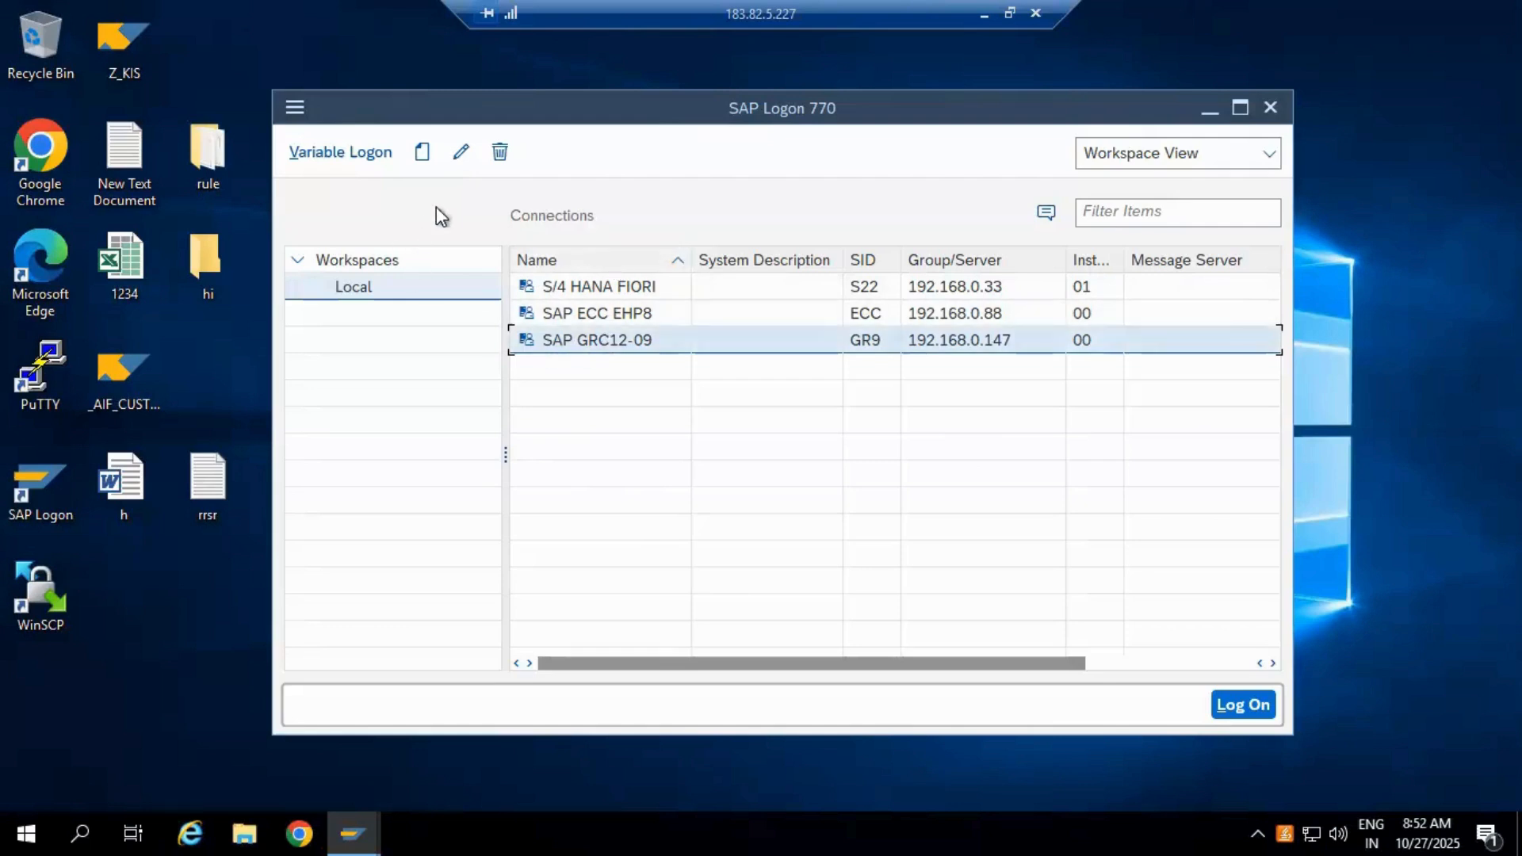
Step: Select the SAP GRC12-09 connection and open its settings for editing
click(590, 316)
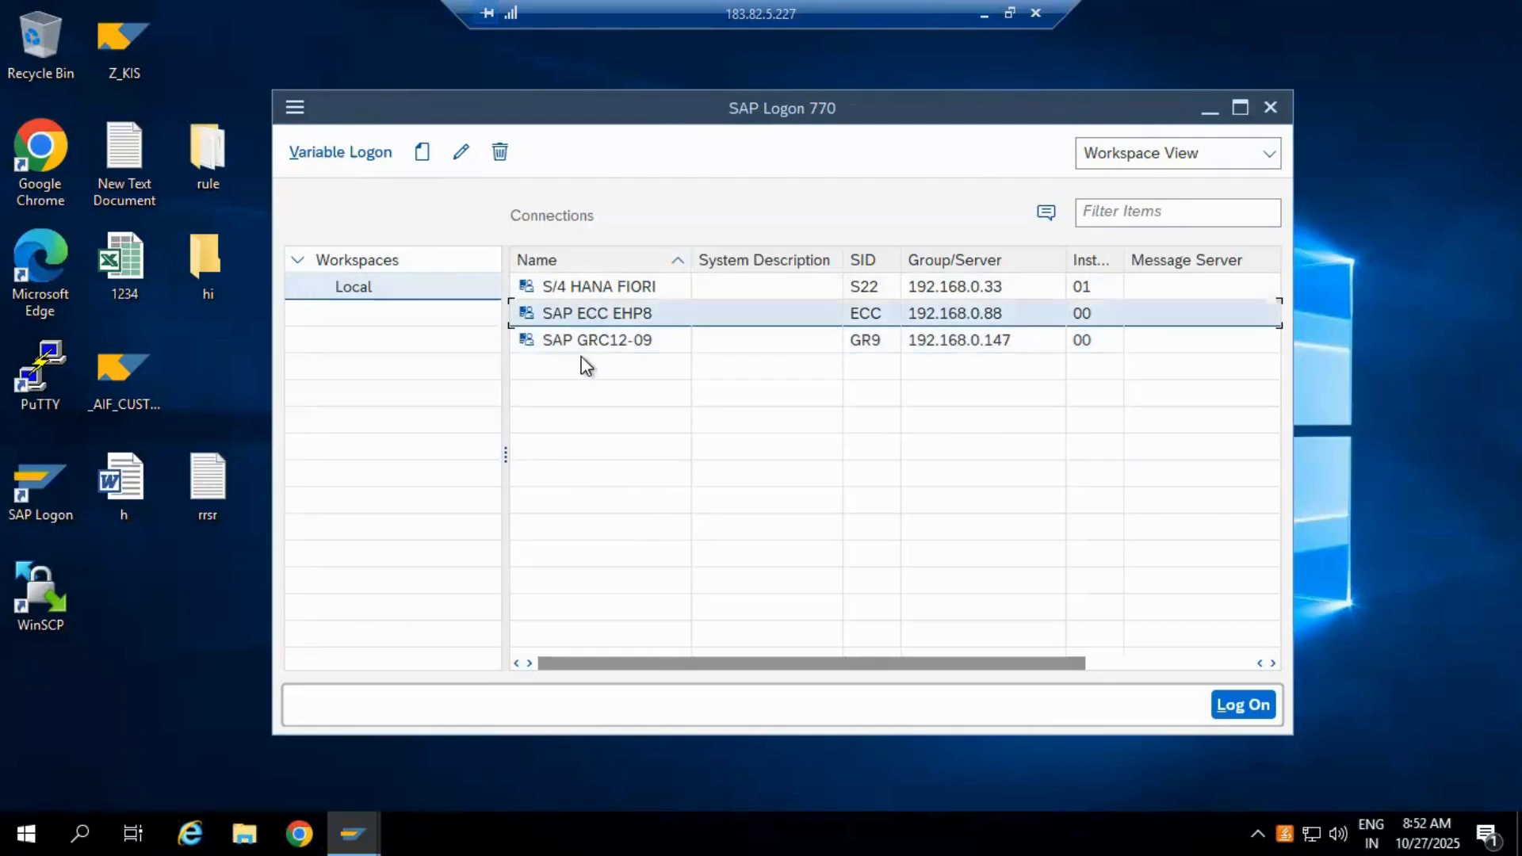
click(573, 342)
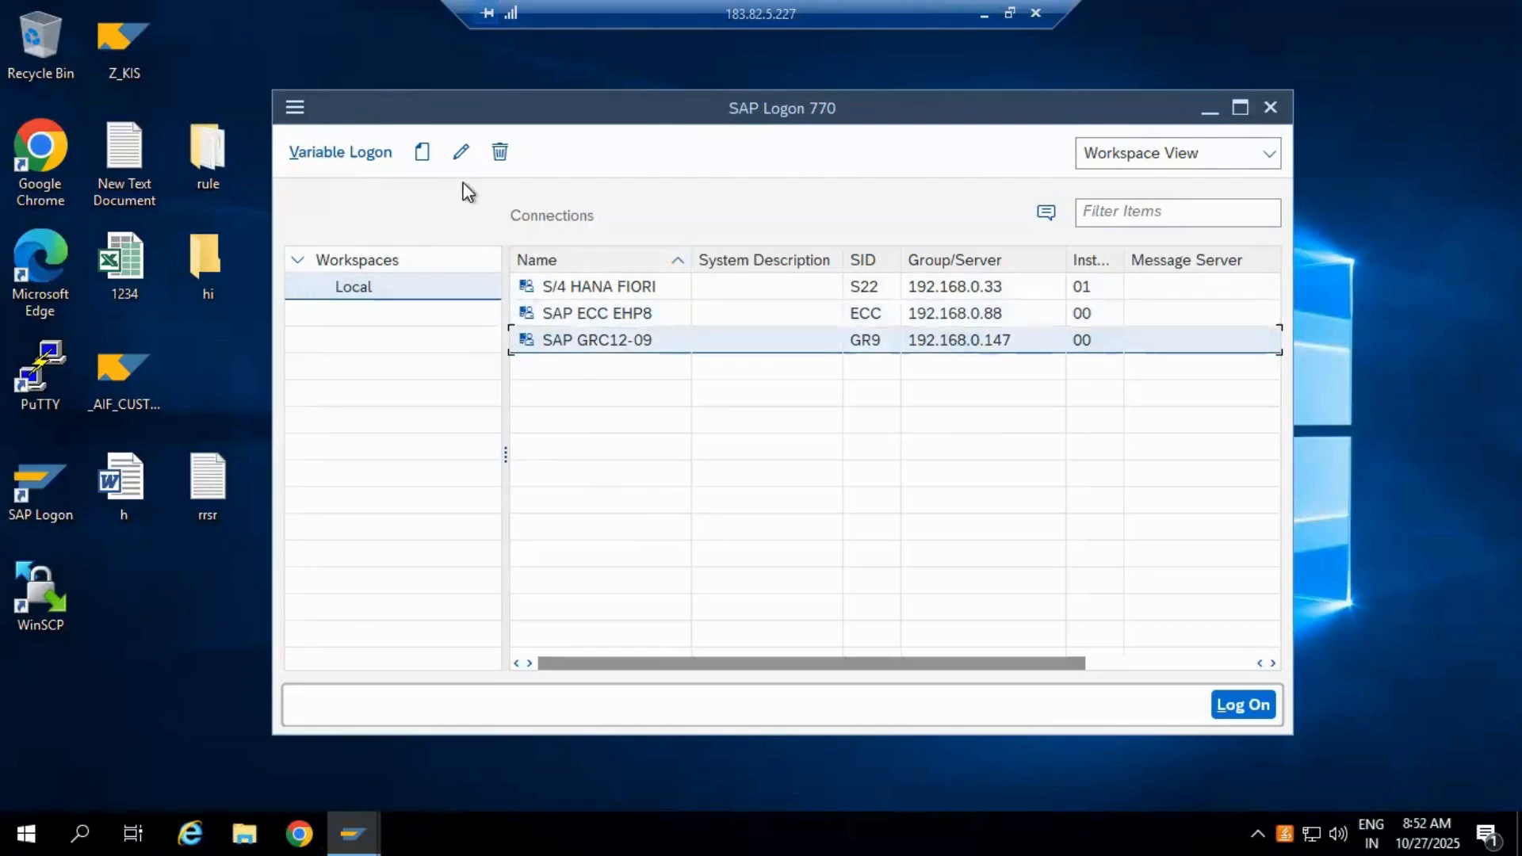
click(463, 153)
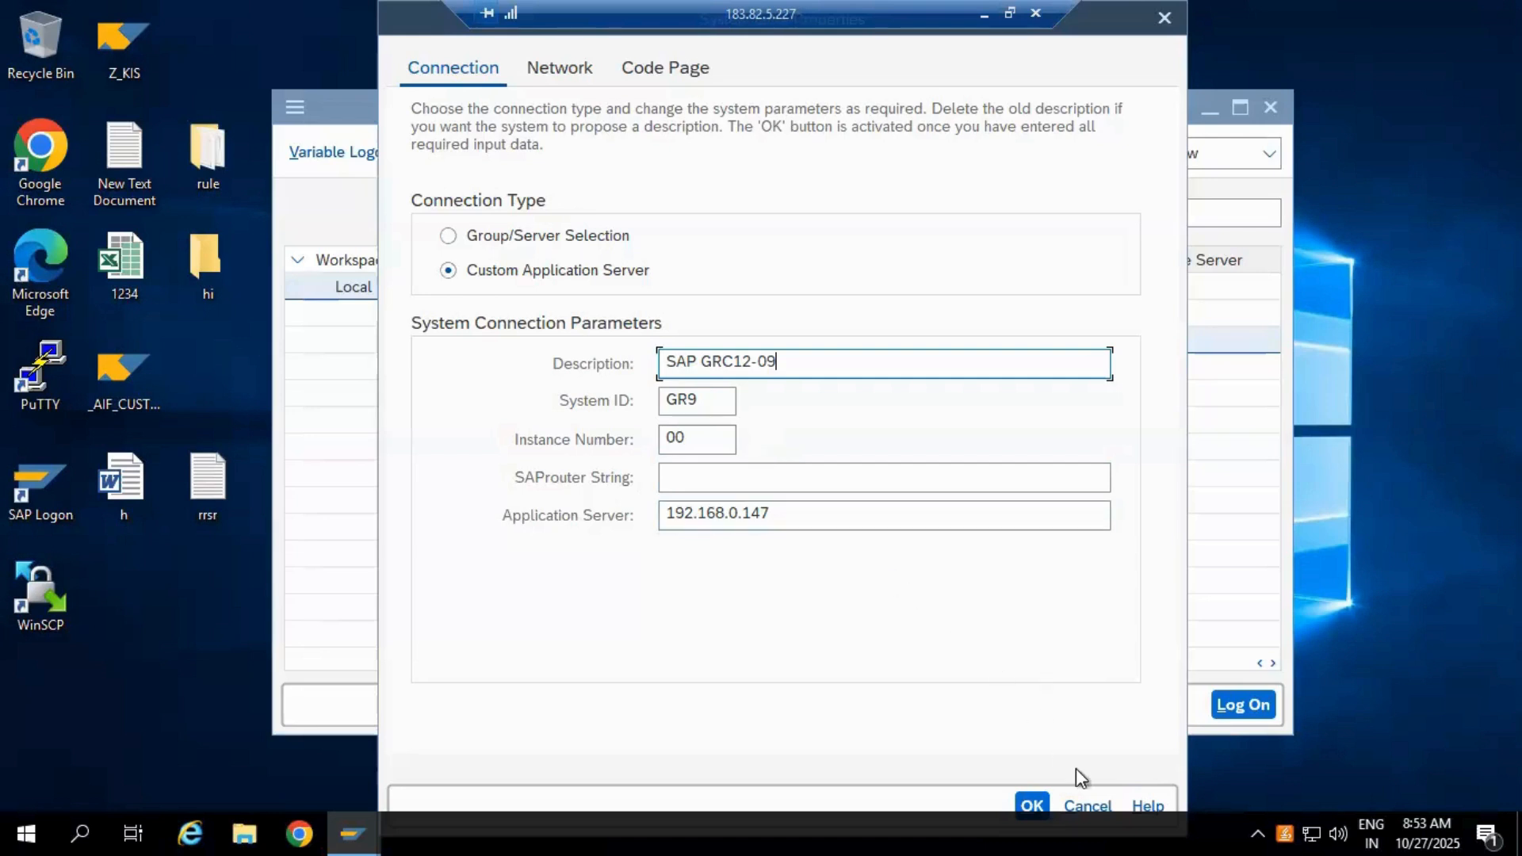
click(1032, 805)
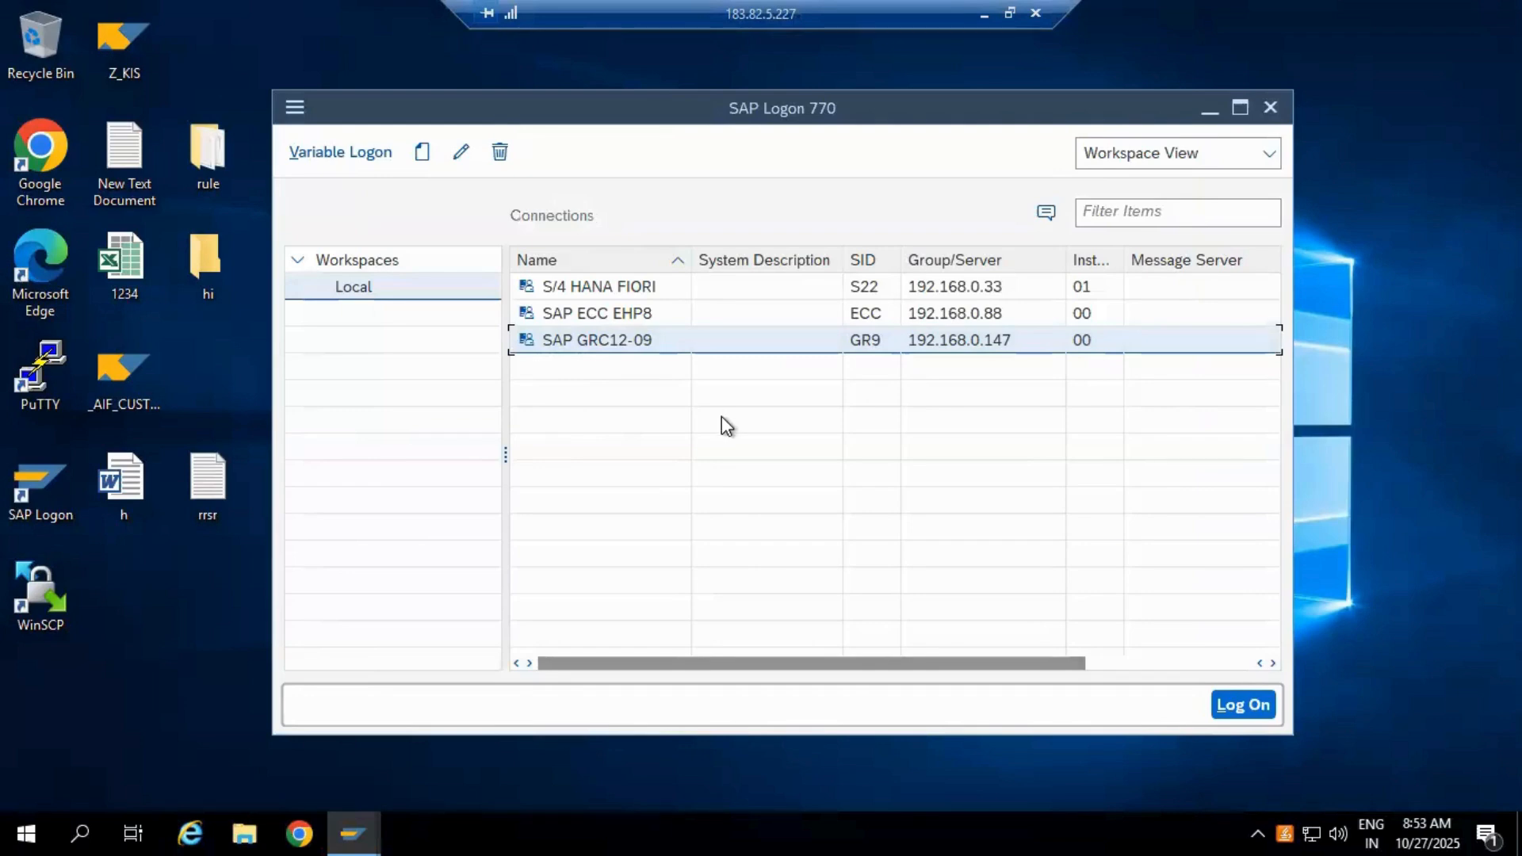
click(583, 315)
Step: Select the SAP GRC12-09 connection and log on to it
click(582, 288)
click(582, 316)
click(586, 339)
click(1237, 705)
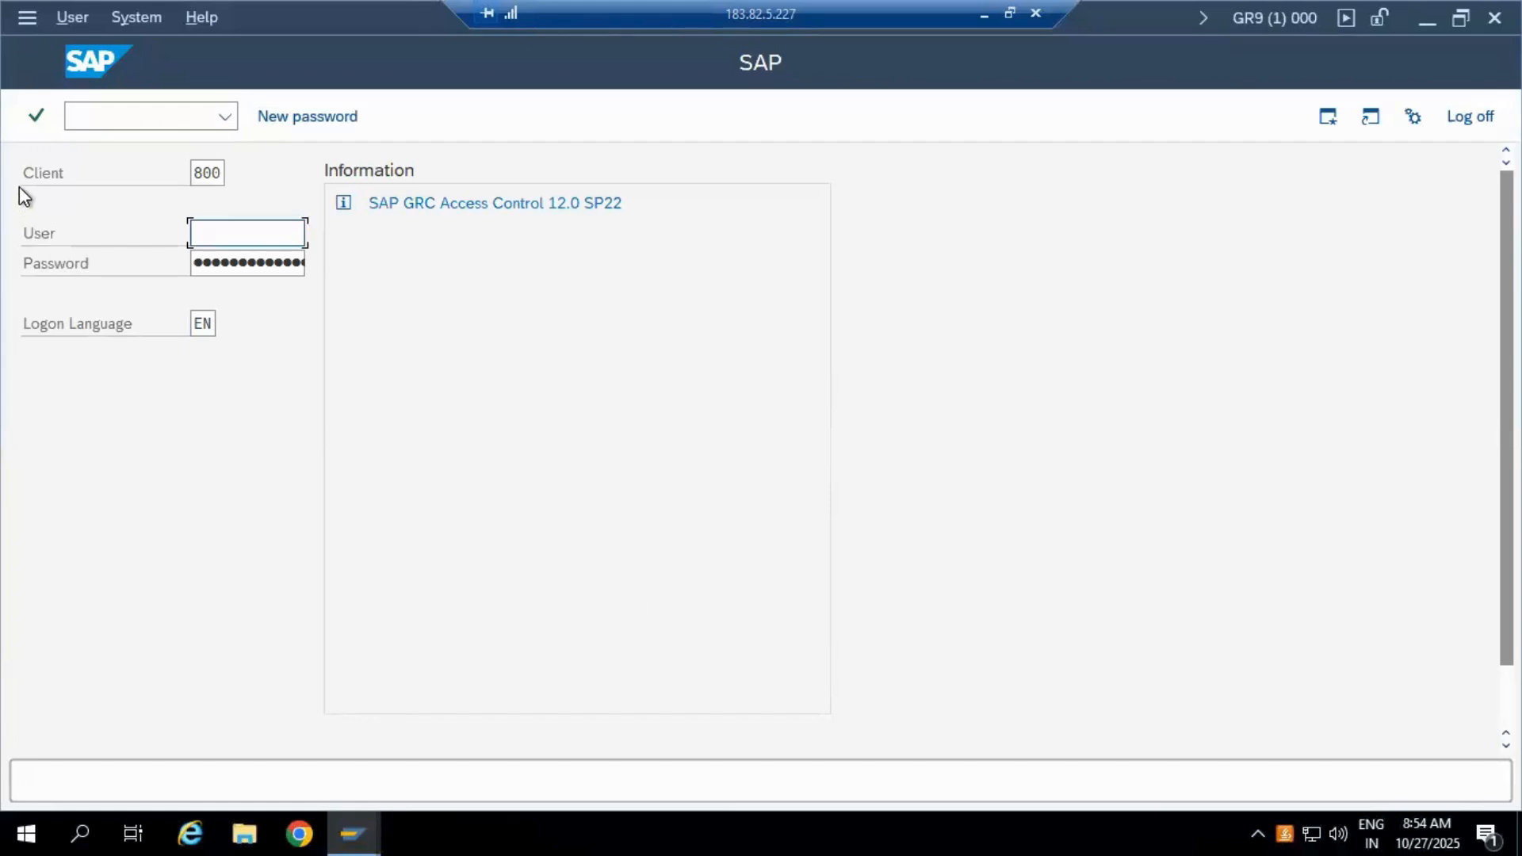
Step: Clear the default client 800 from the Client field, leaving it empty
double_click(199, 173)
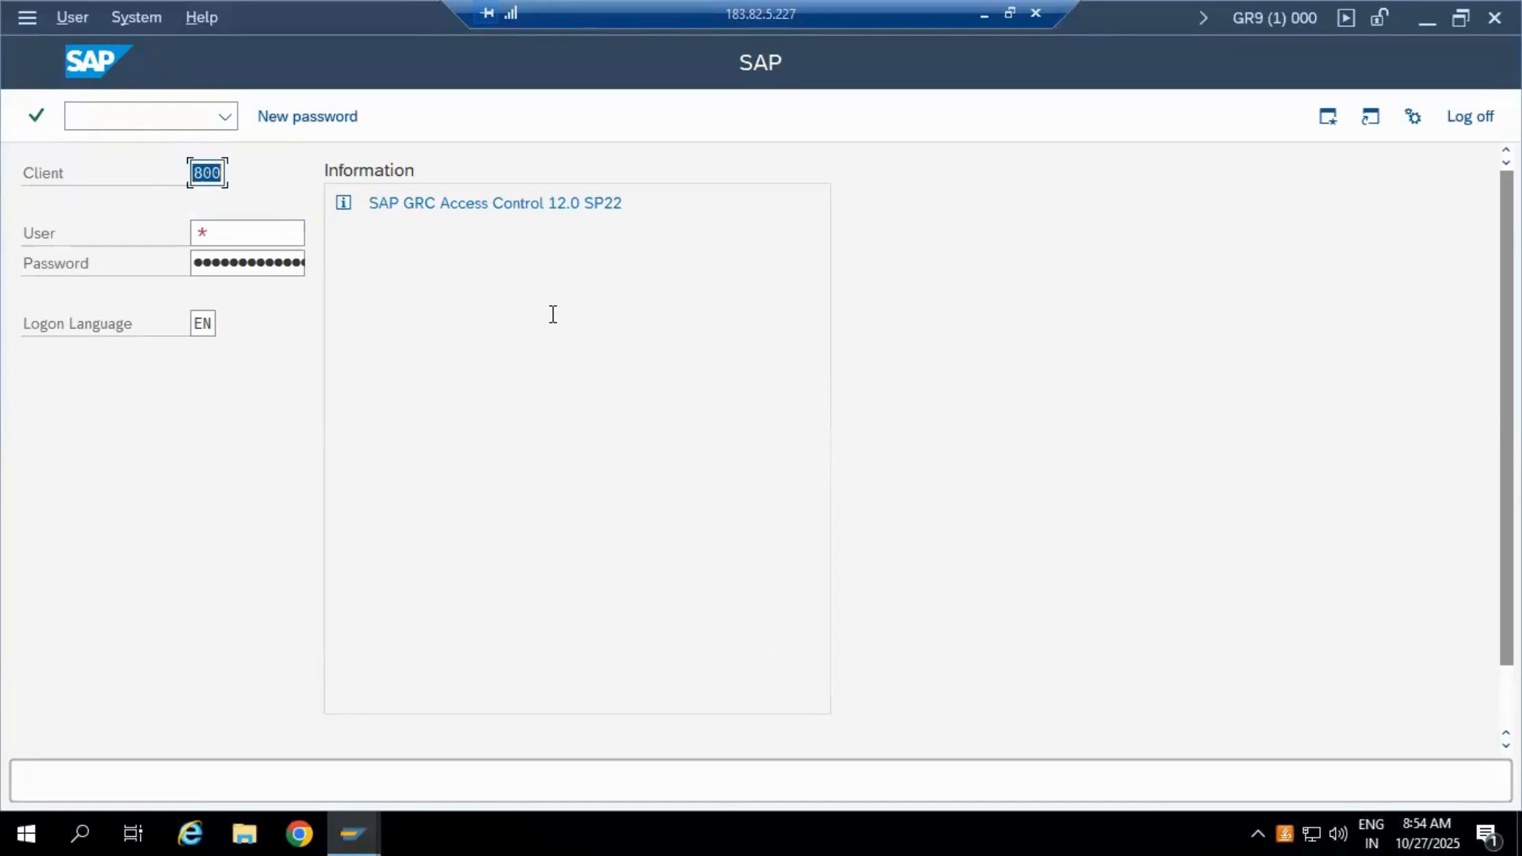
click(208, 172)
drag(431, 171, 445, 169)
text(123)
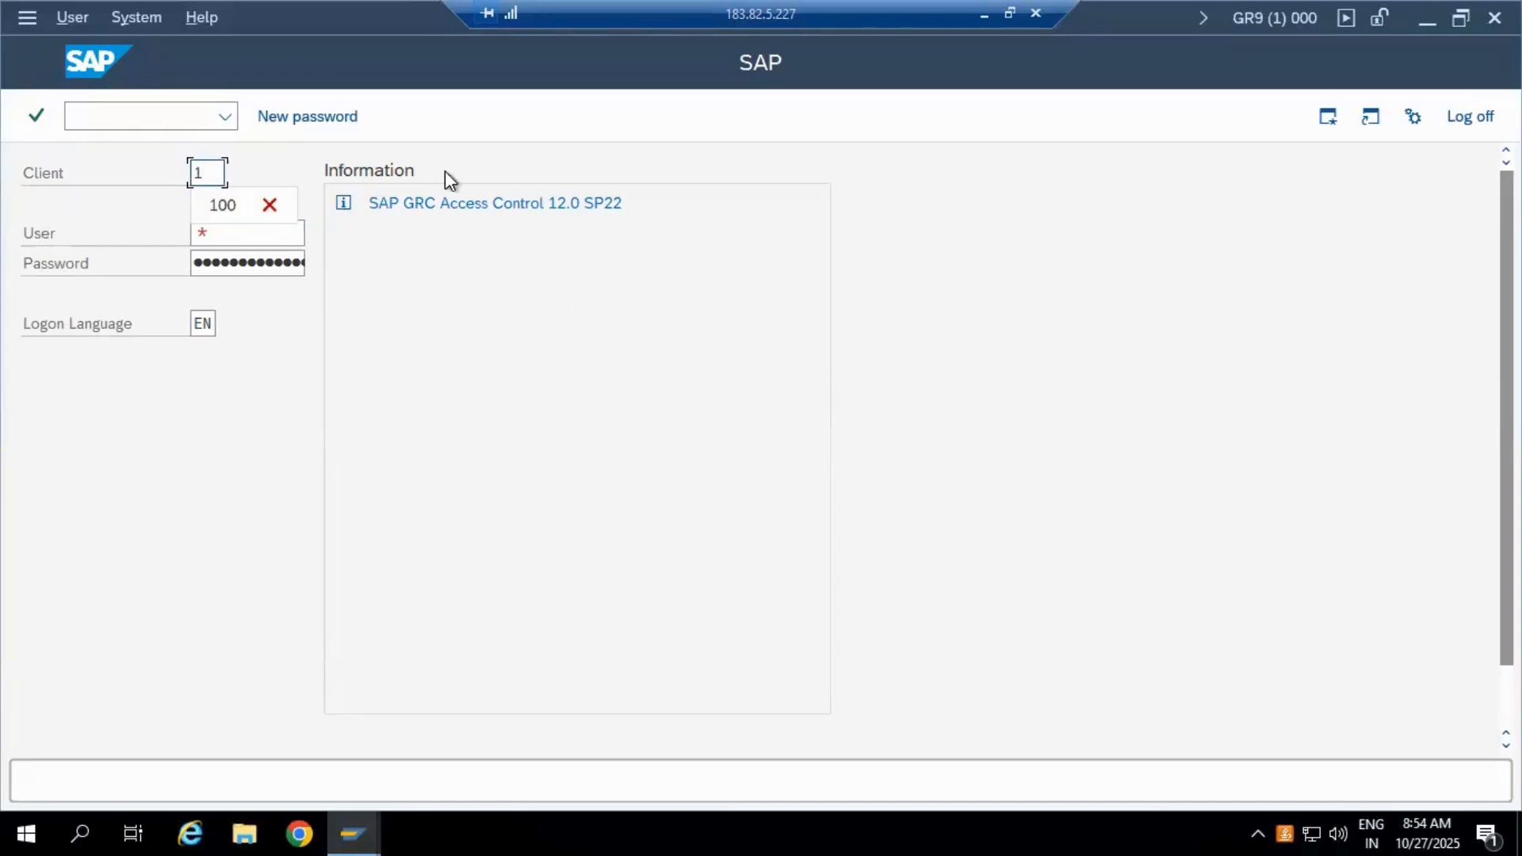
key(BackSpace)
key(BackSpace)
key(BackSpace)
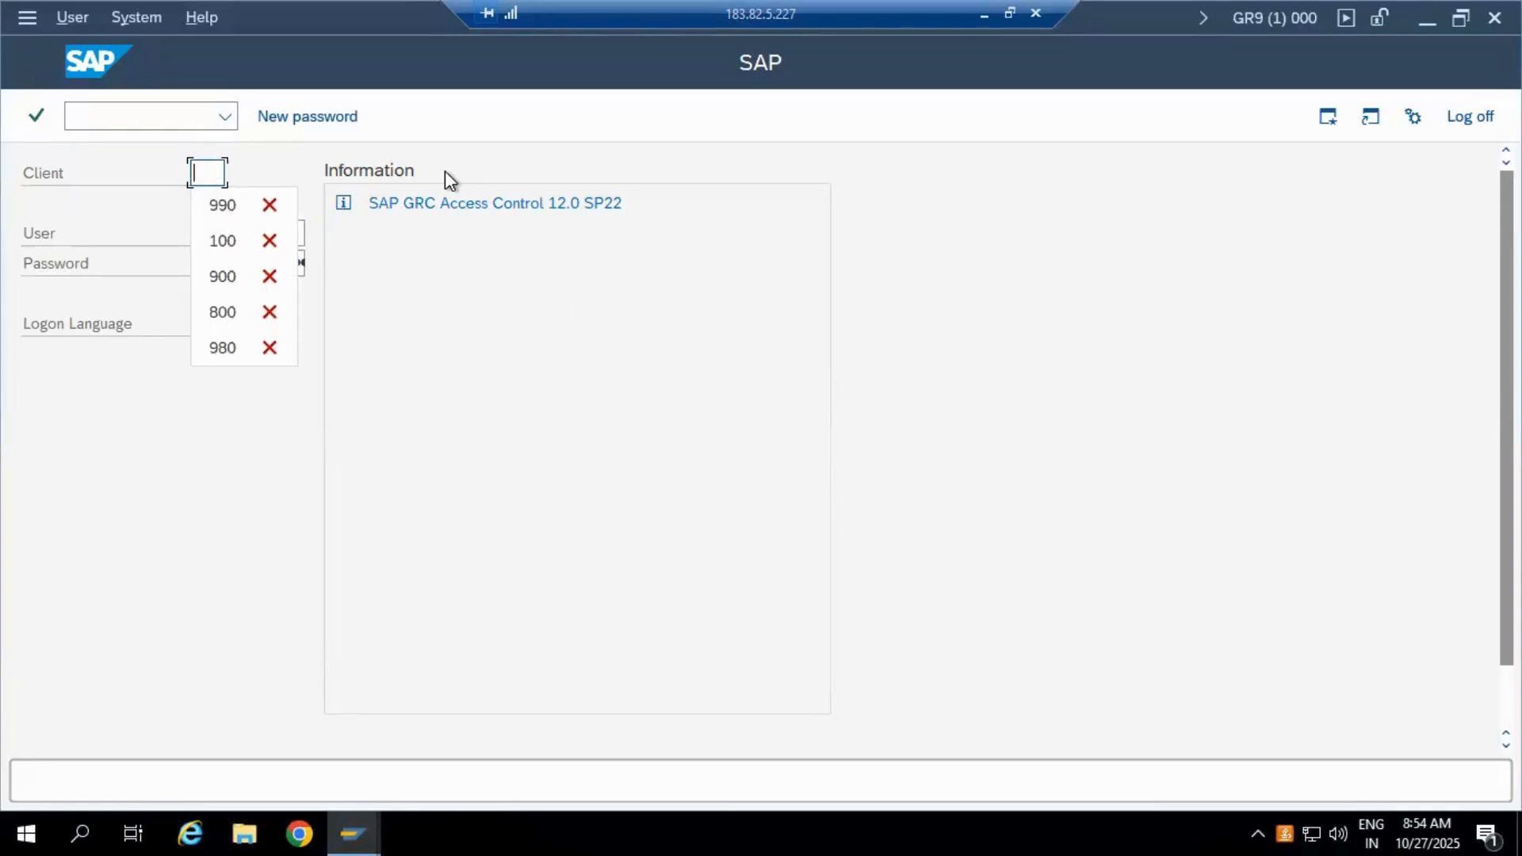
click(520, 441)
click(221, 170)
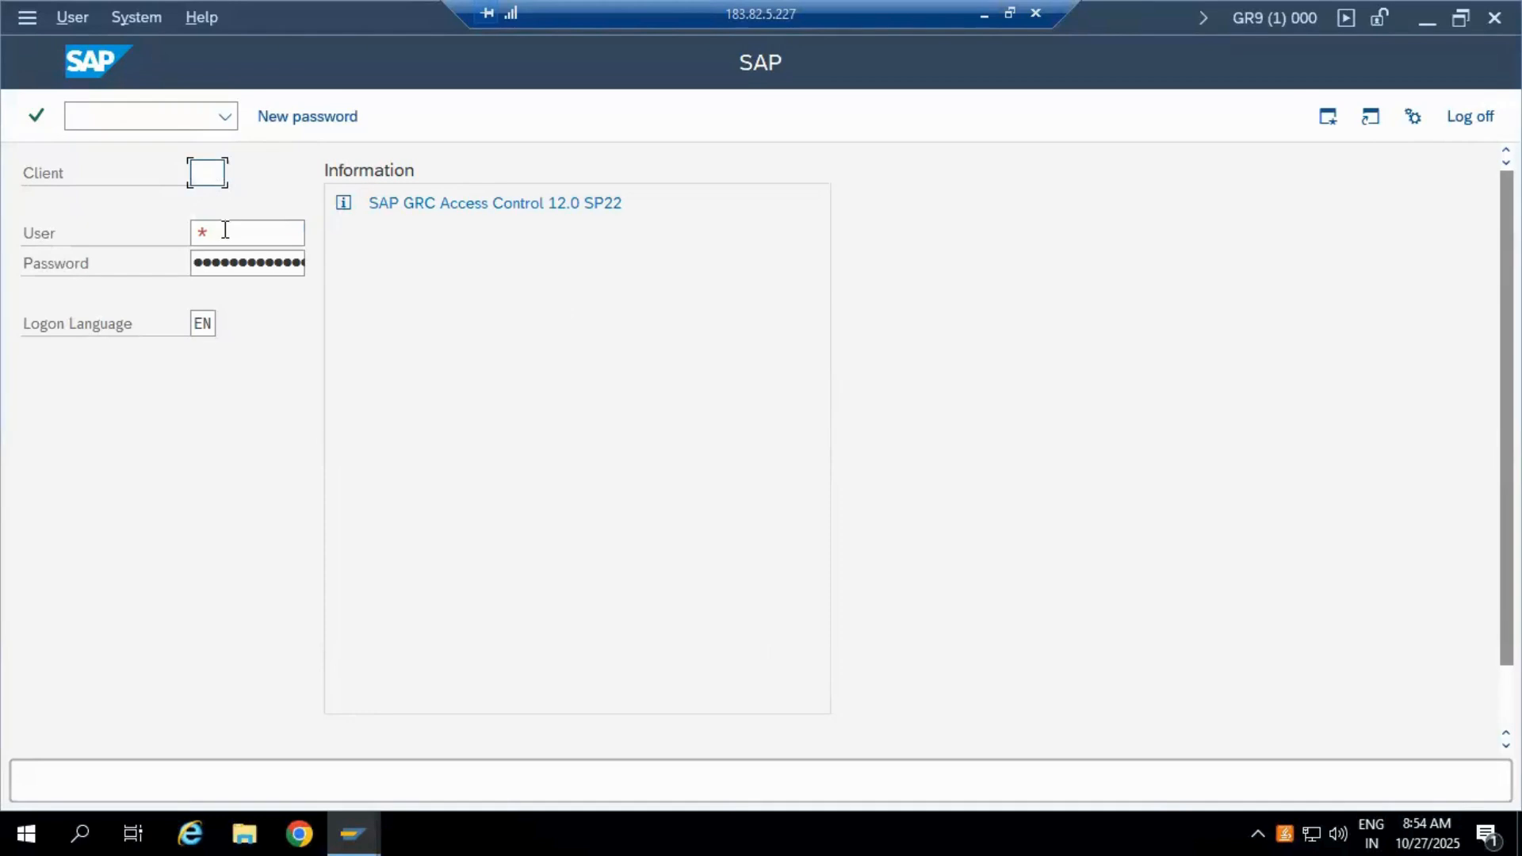
click(249, 236)
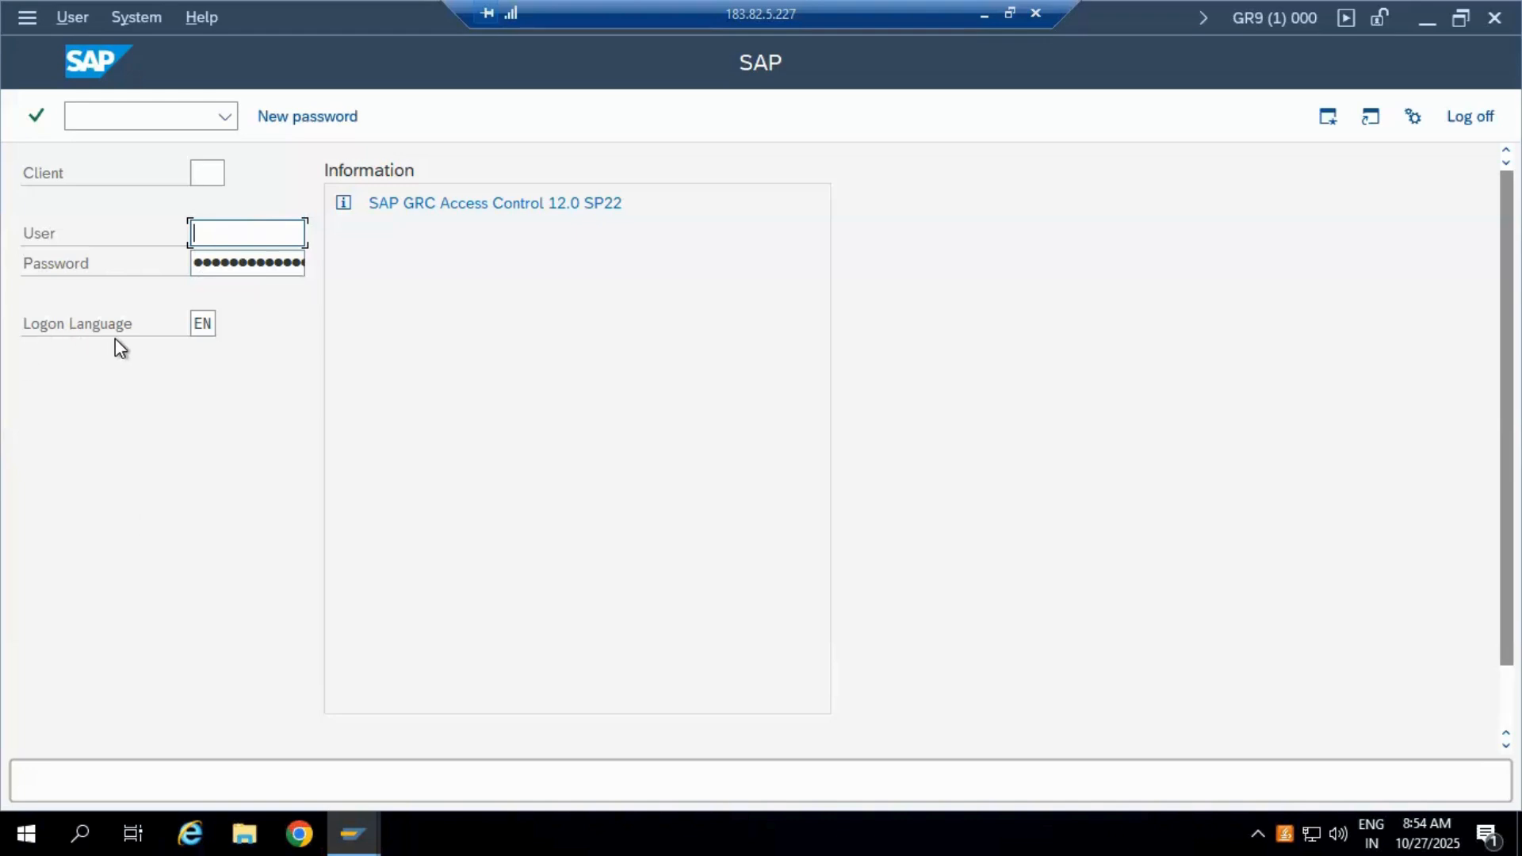
click(213, 324)
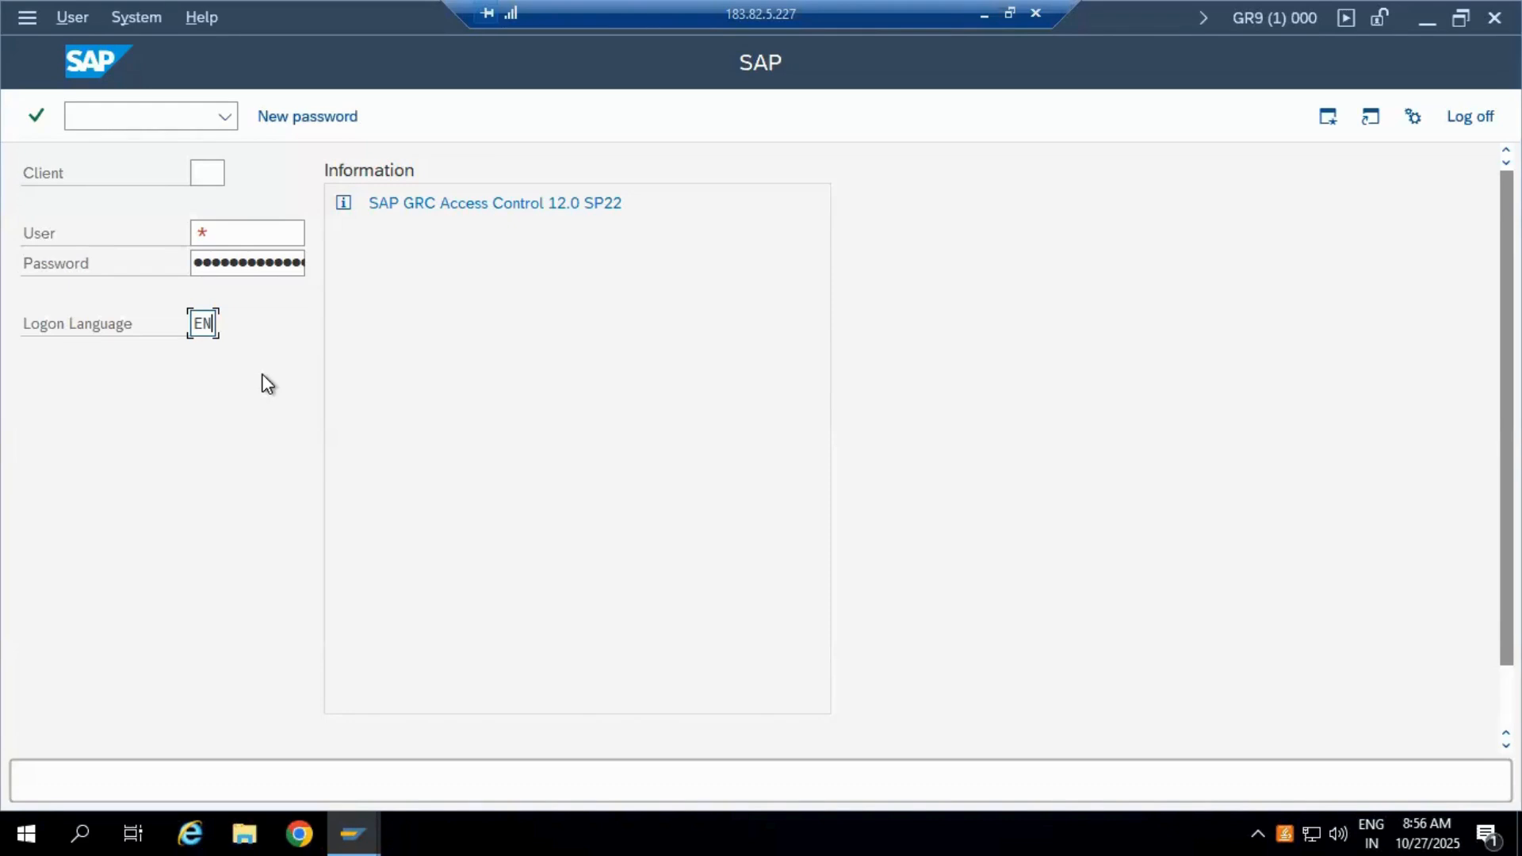
Step: Enter client 990 and choose the saved administrator user from the User history
click(222, 178)
text(990)
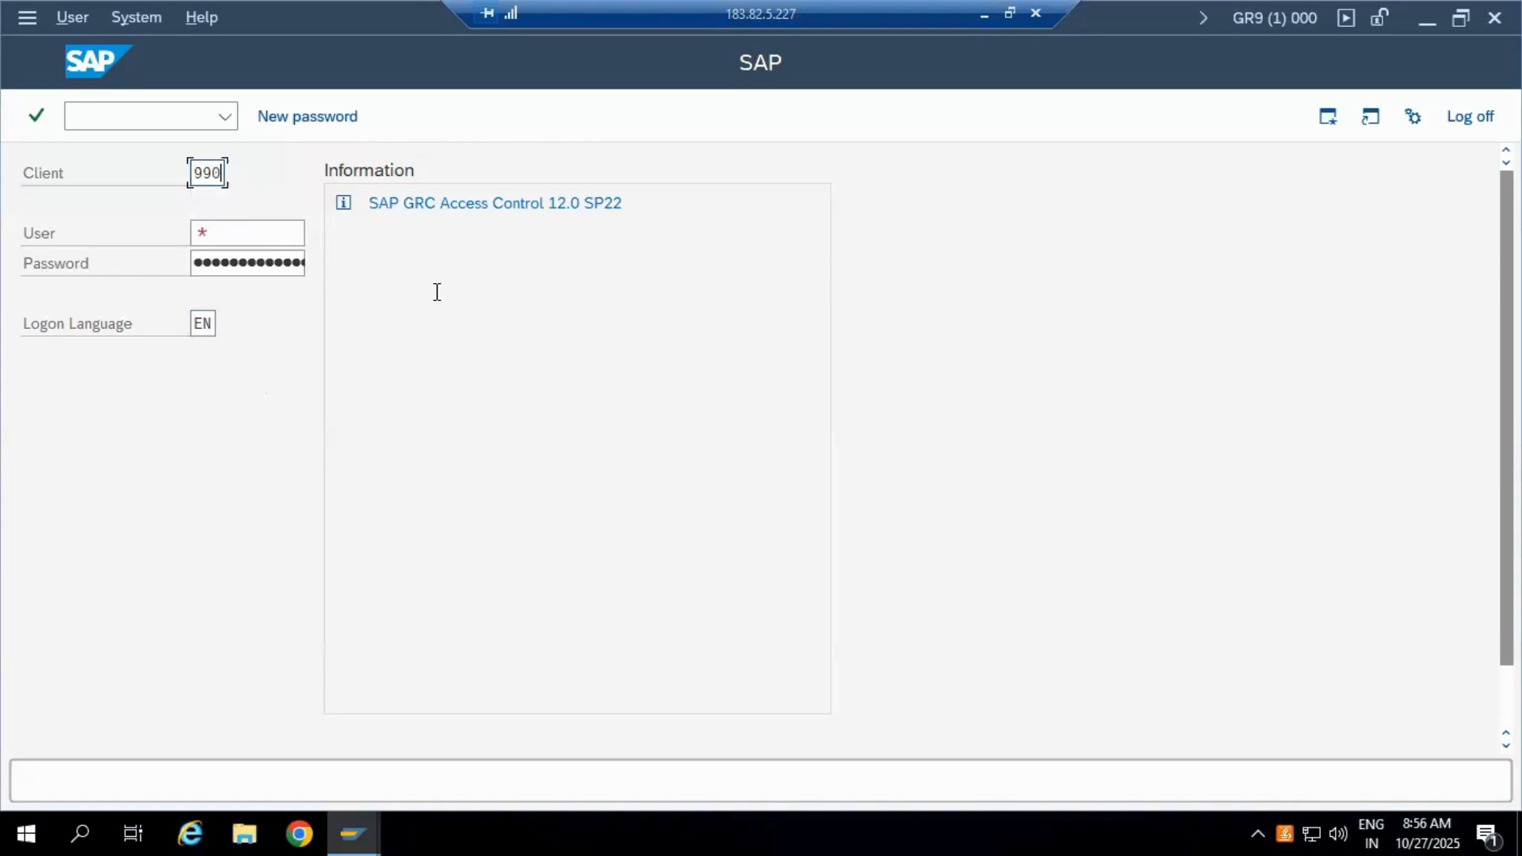
click(276, 235)
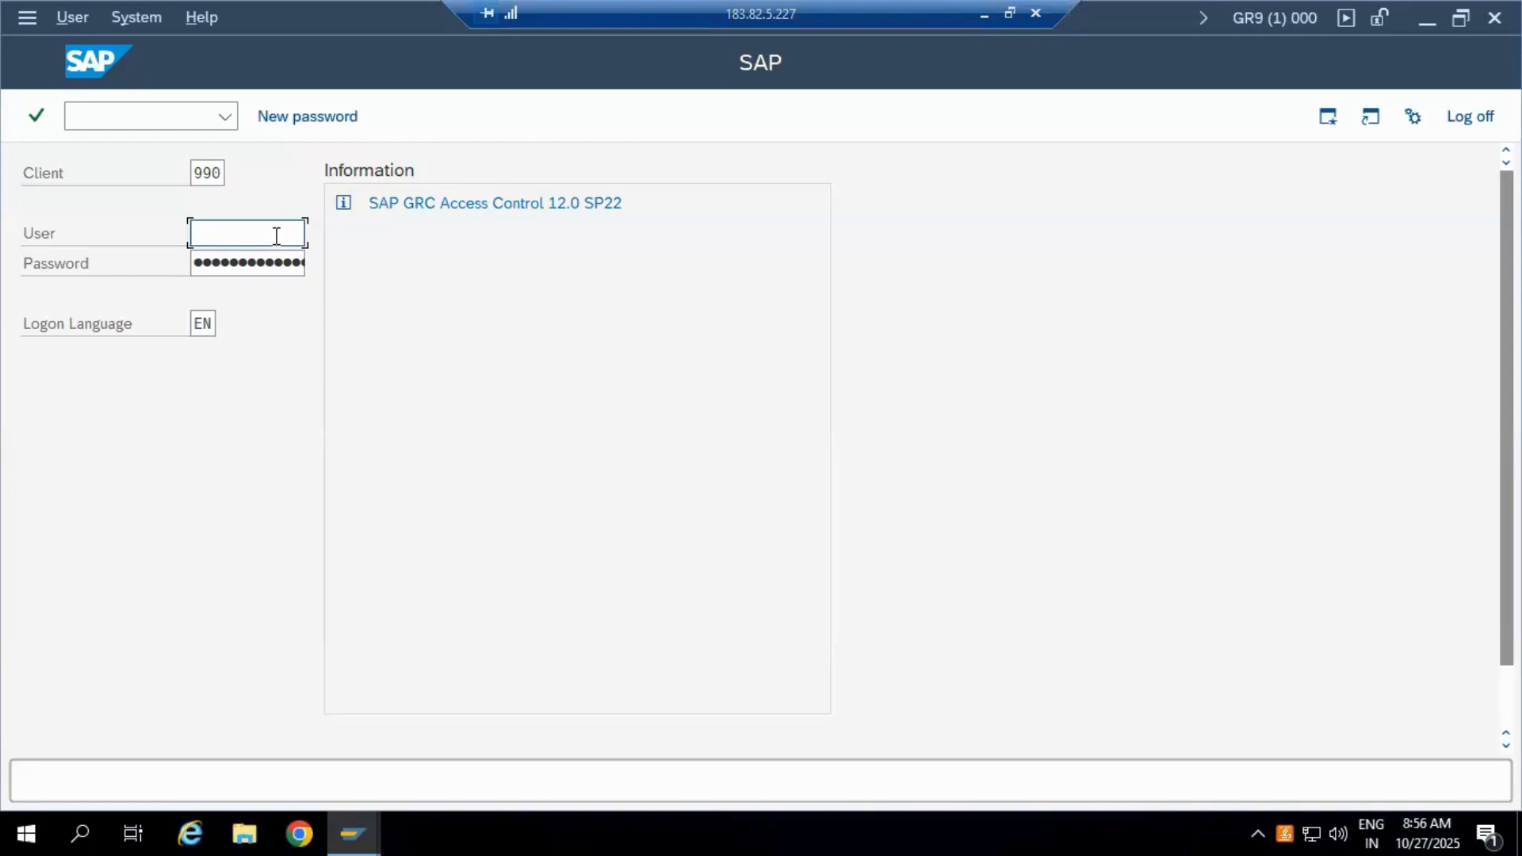
text(KK12345)
key(BackSpace)
key(BackSpace)
key(BackSpace)
key(BackSpace)
key(BackSpace)
text(aSDFG)
key(BackSpace)
key(BackSpace)
key(BackSpace)
key(BackSpace)
key(BackSpace)
key(BackSpace)
key(BackSpace)
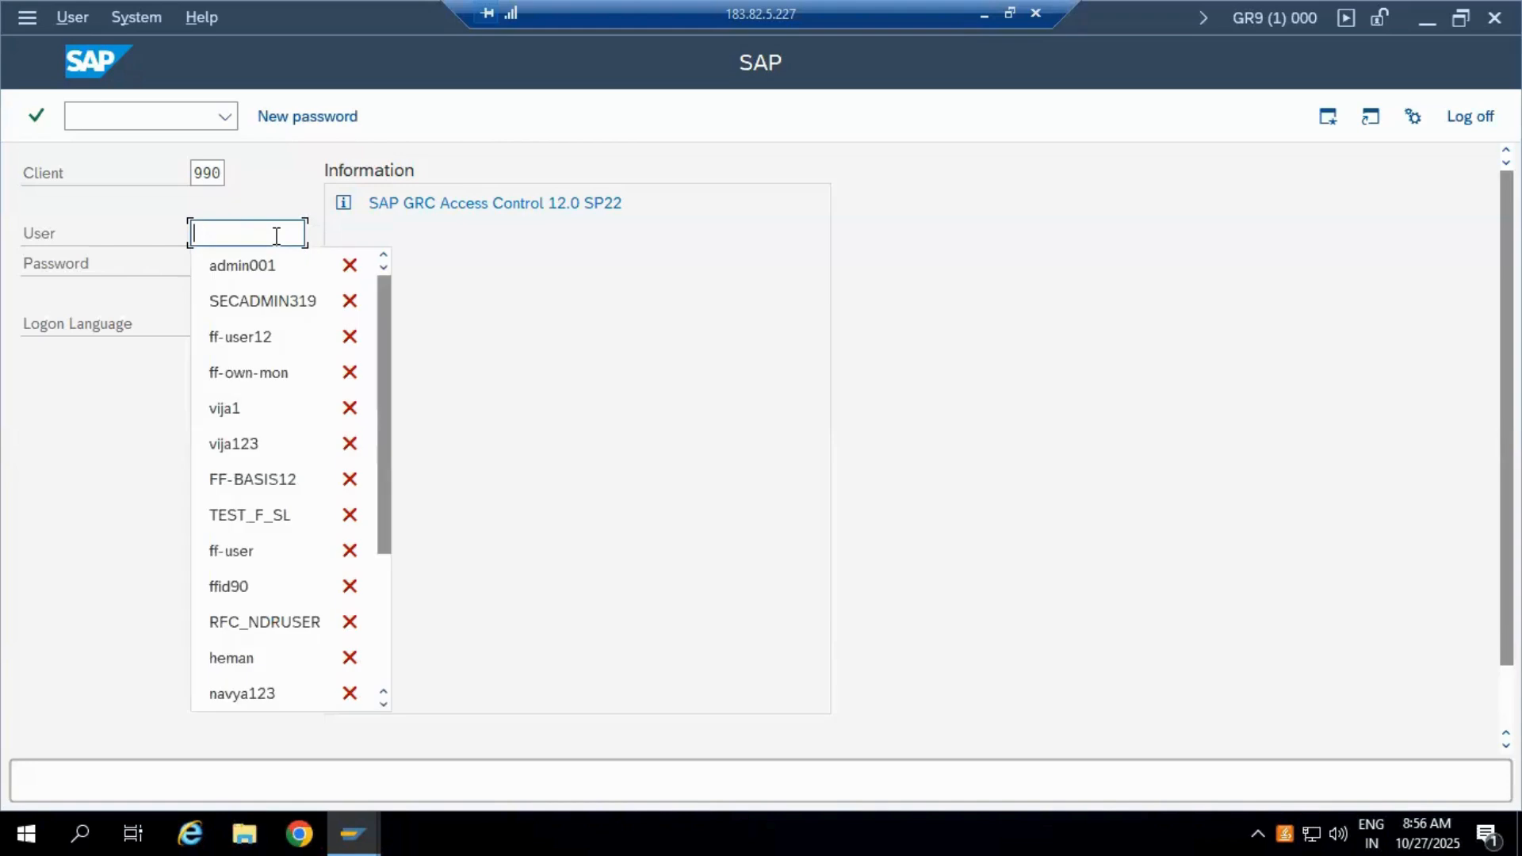
click(242, 266)
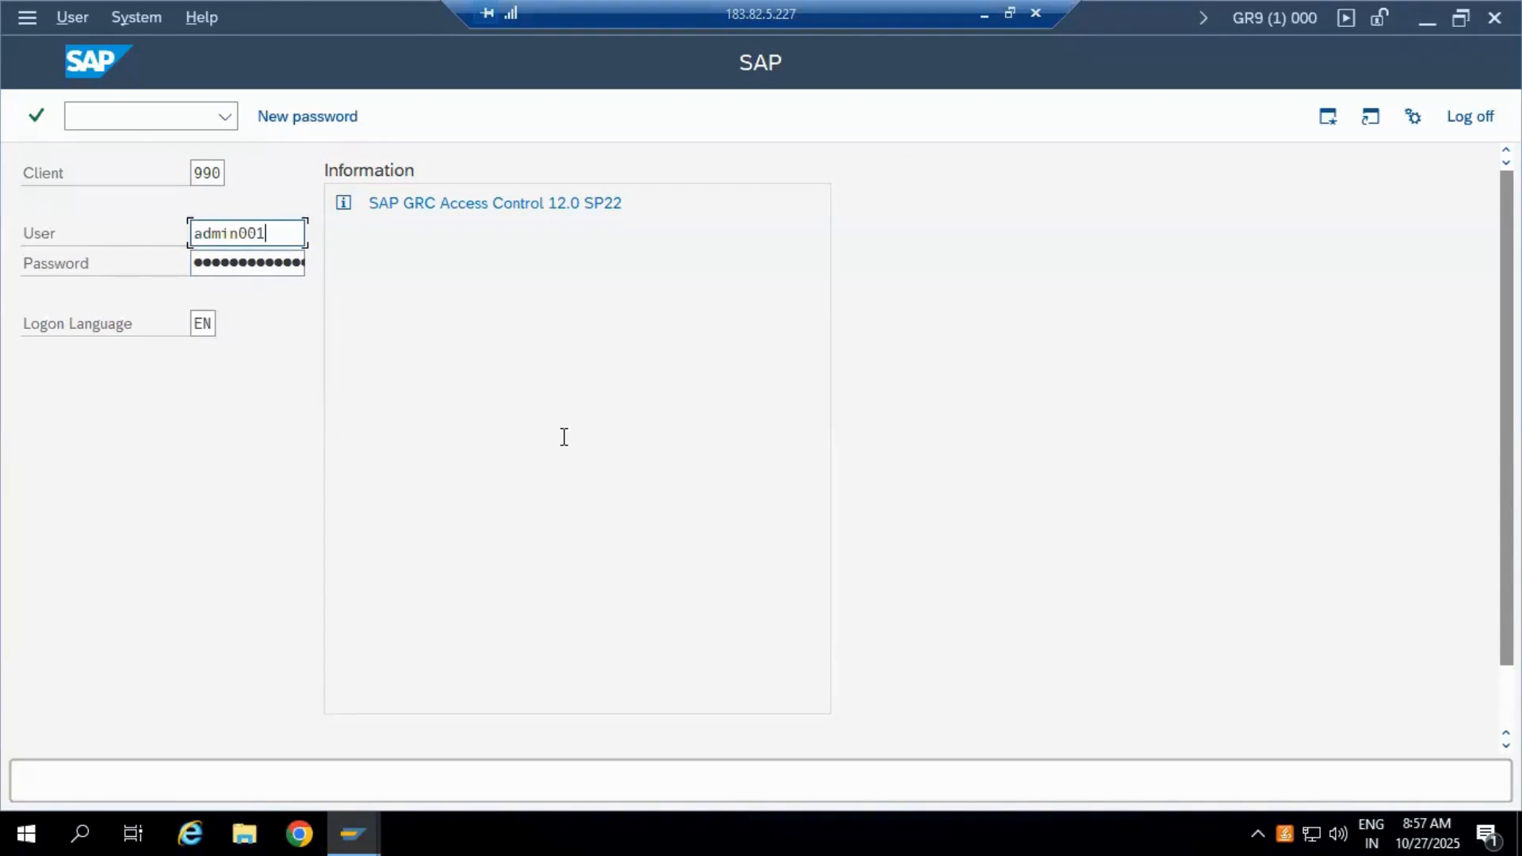
Step: Keep the stored password and submit the logon to client 990
key(Tab)
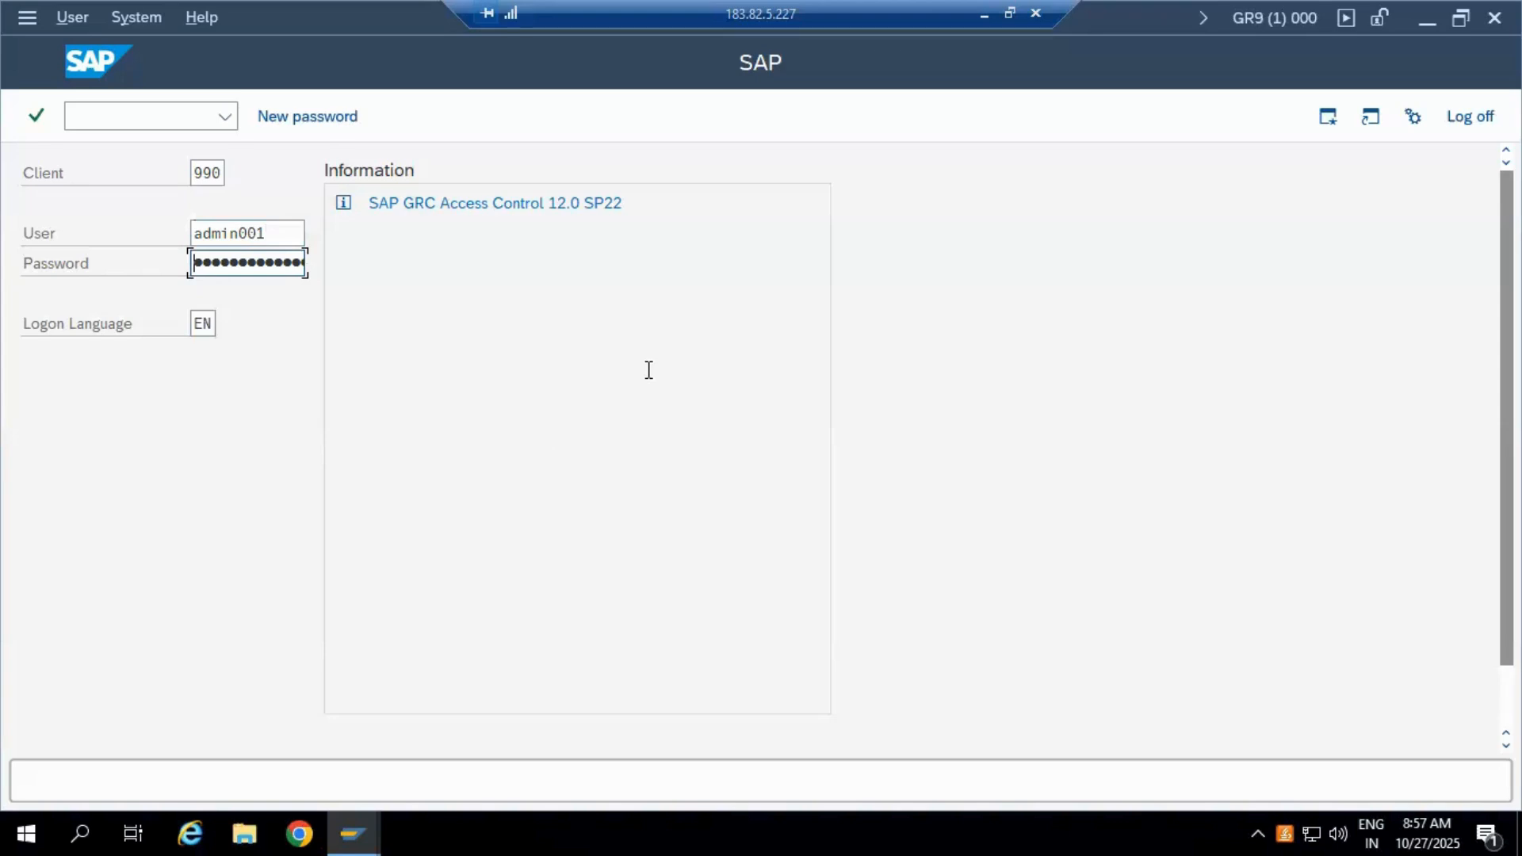
key(Right)
key(Right)
key(Right)
key(Right)
key(Right)
key(Right)
key(Right)
key(Right)
key(Right)
click(37, 118)
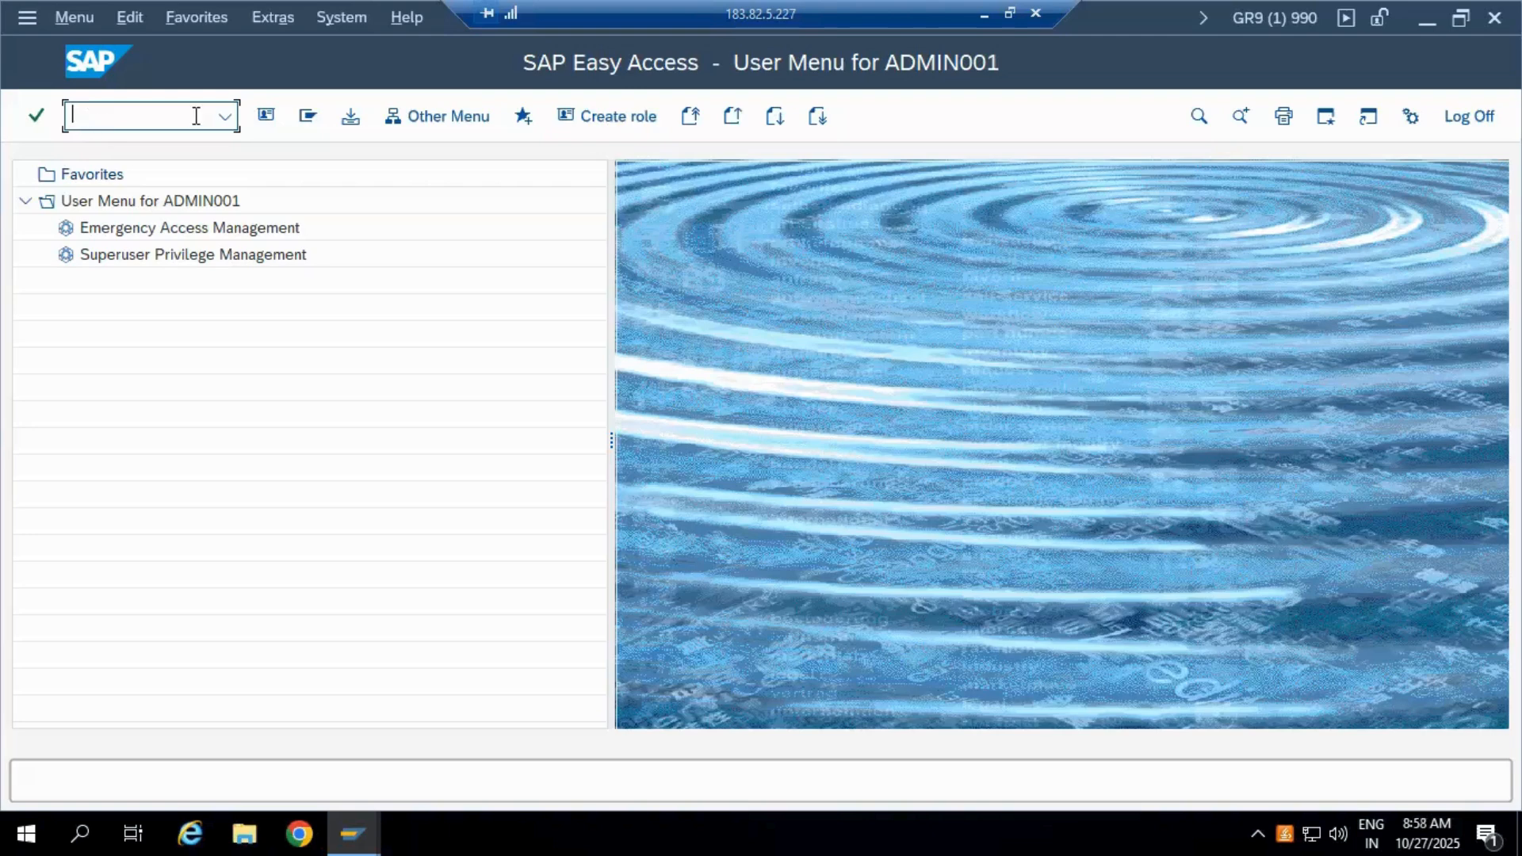
Step: Show the recently used transaction codes from the command field dropdown
click(228, 119)
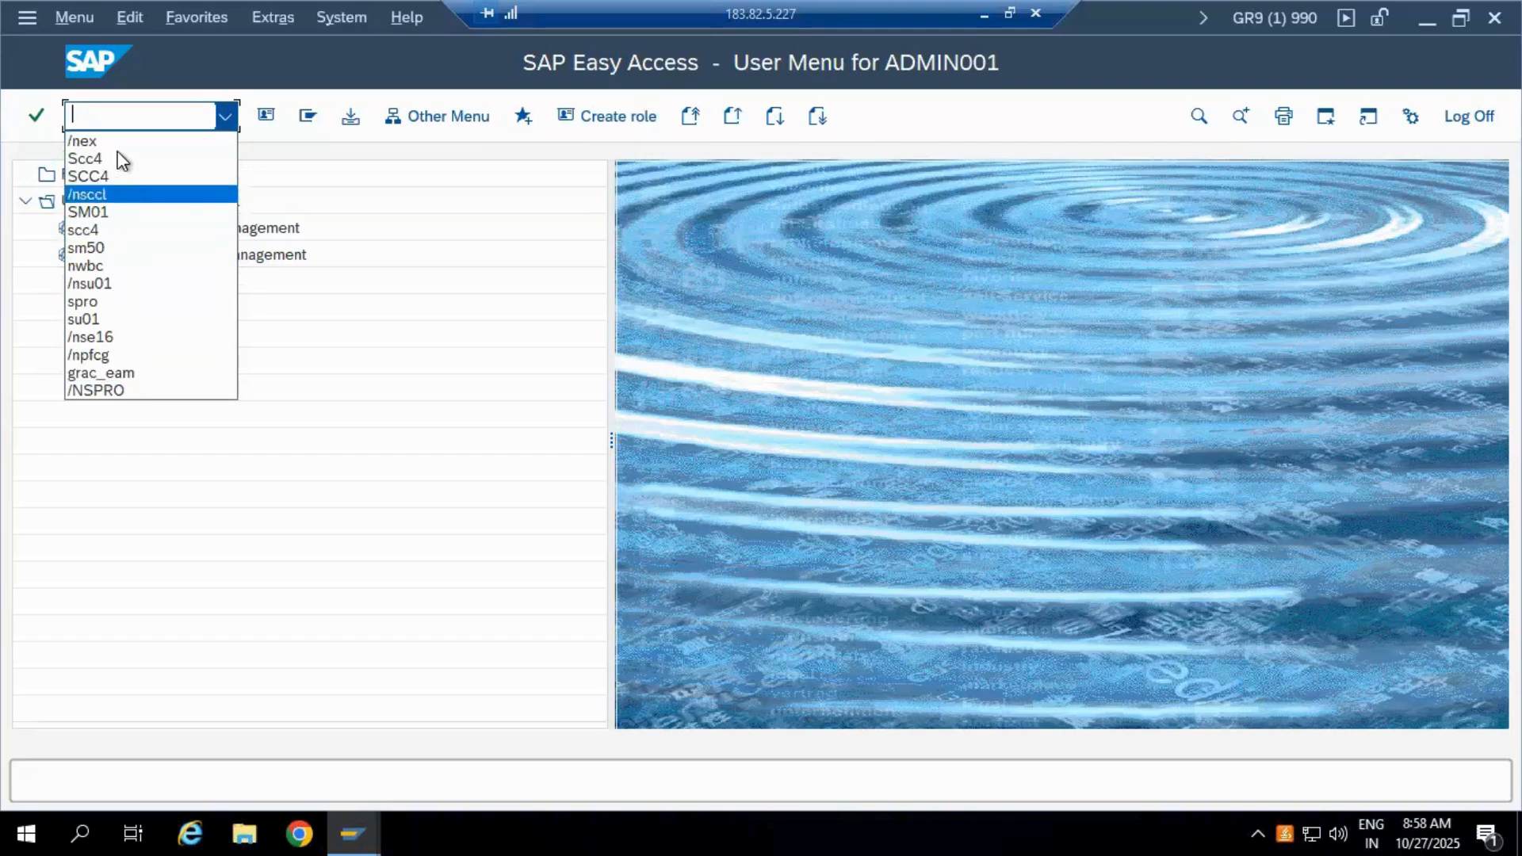
Step: Run transaction SCC4 to display the Clients overview
click(106, 117)
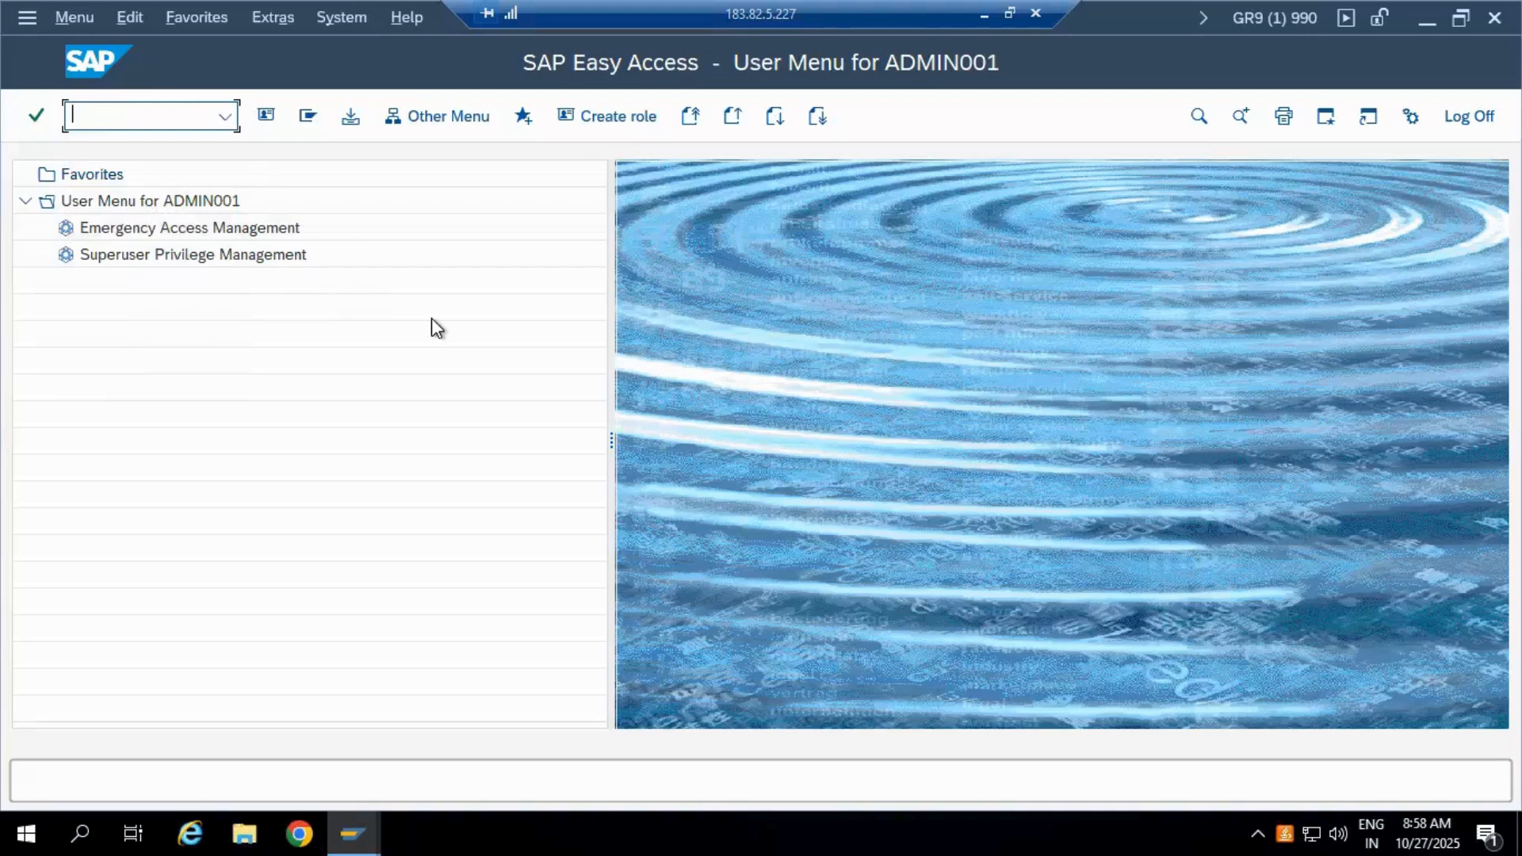
text(SCC$)
key(BackSpace)
text(4)
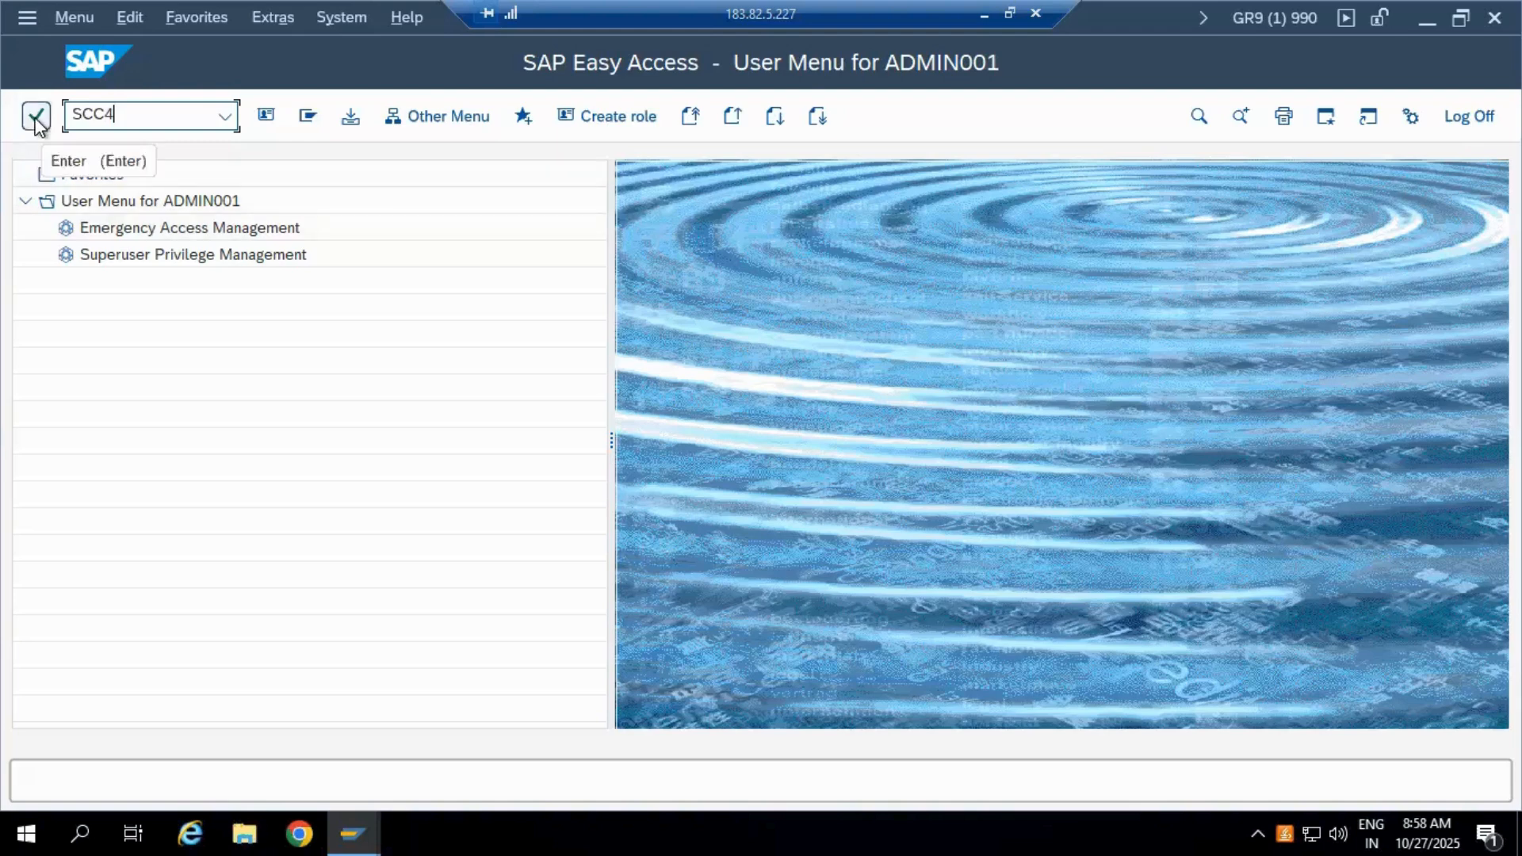
key(Return)
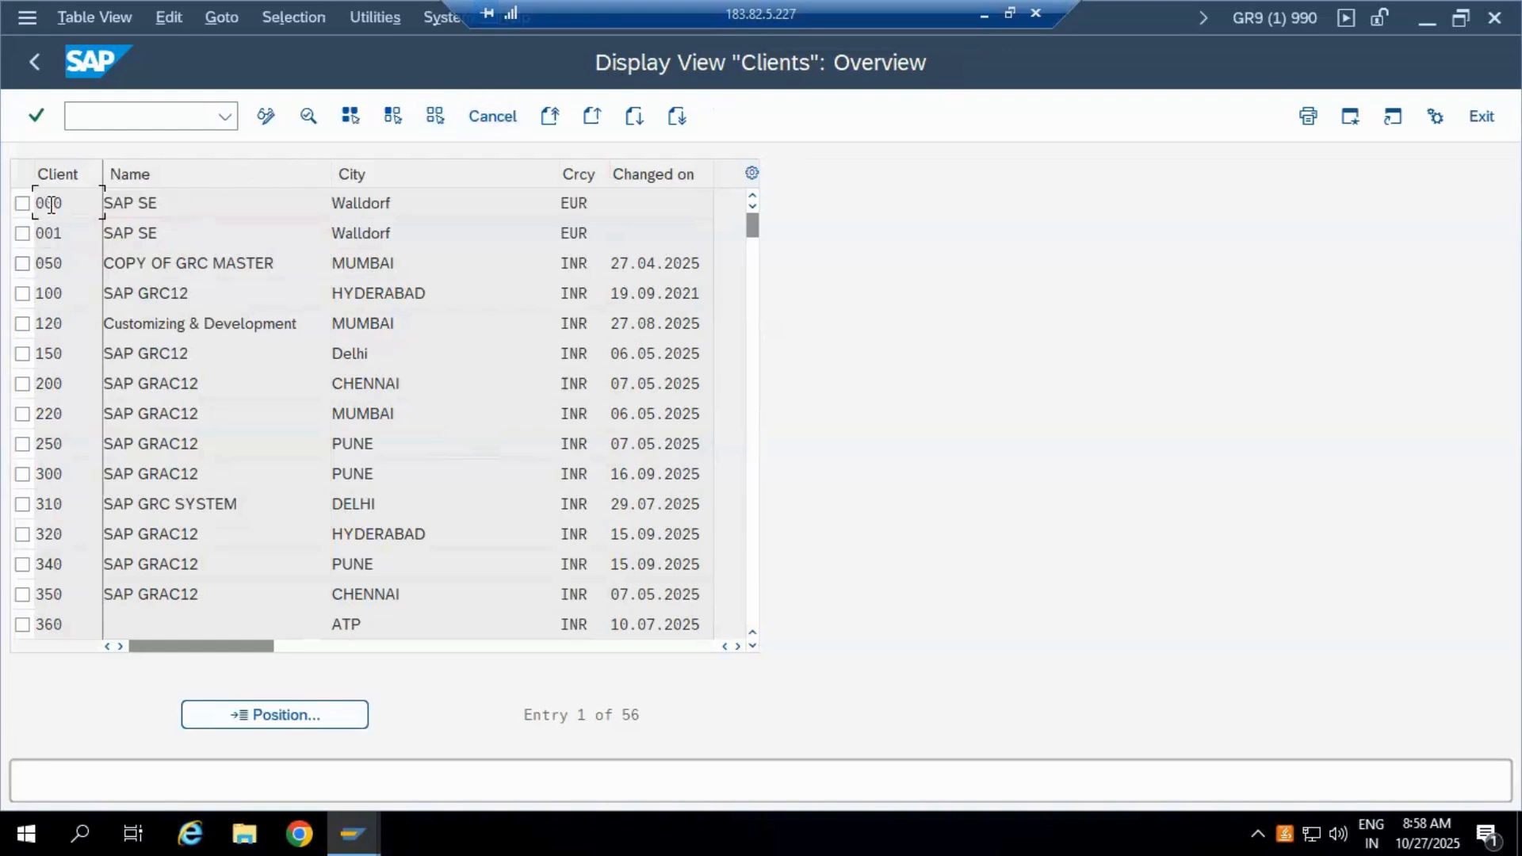
drag(71, 204, 4, 246)
click(81, 236)
scroll(48, 511, down, 5)
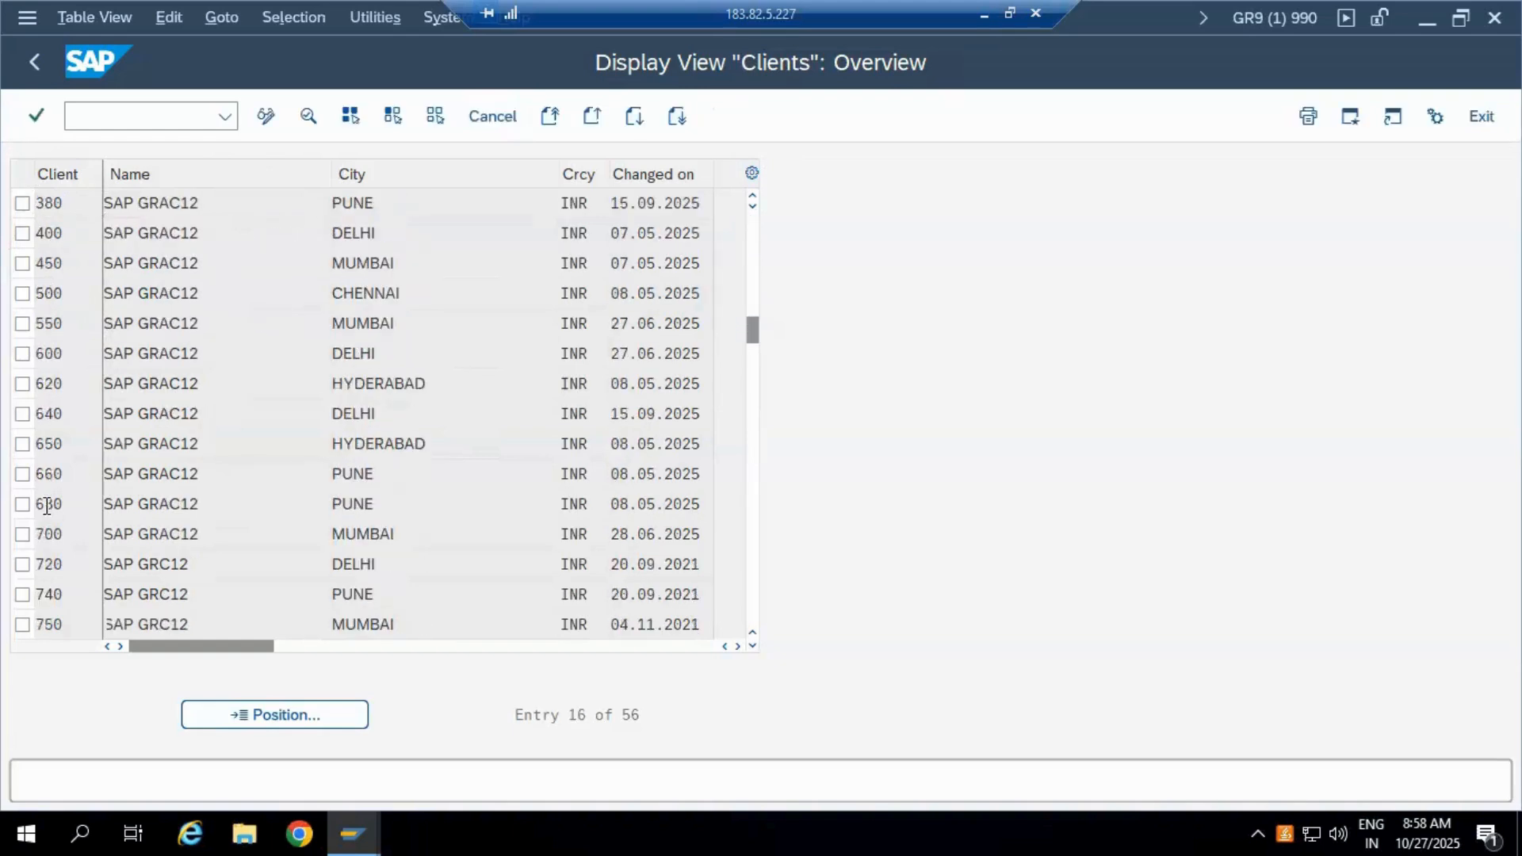
scroll(47, 506, down, 3)
scroll(47, 506, down, 3)
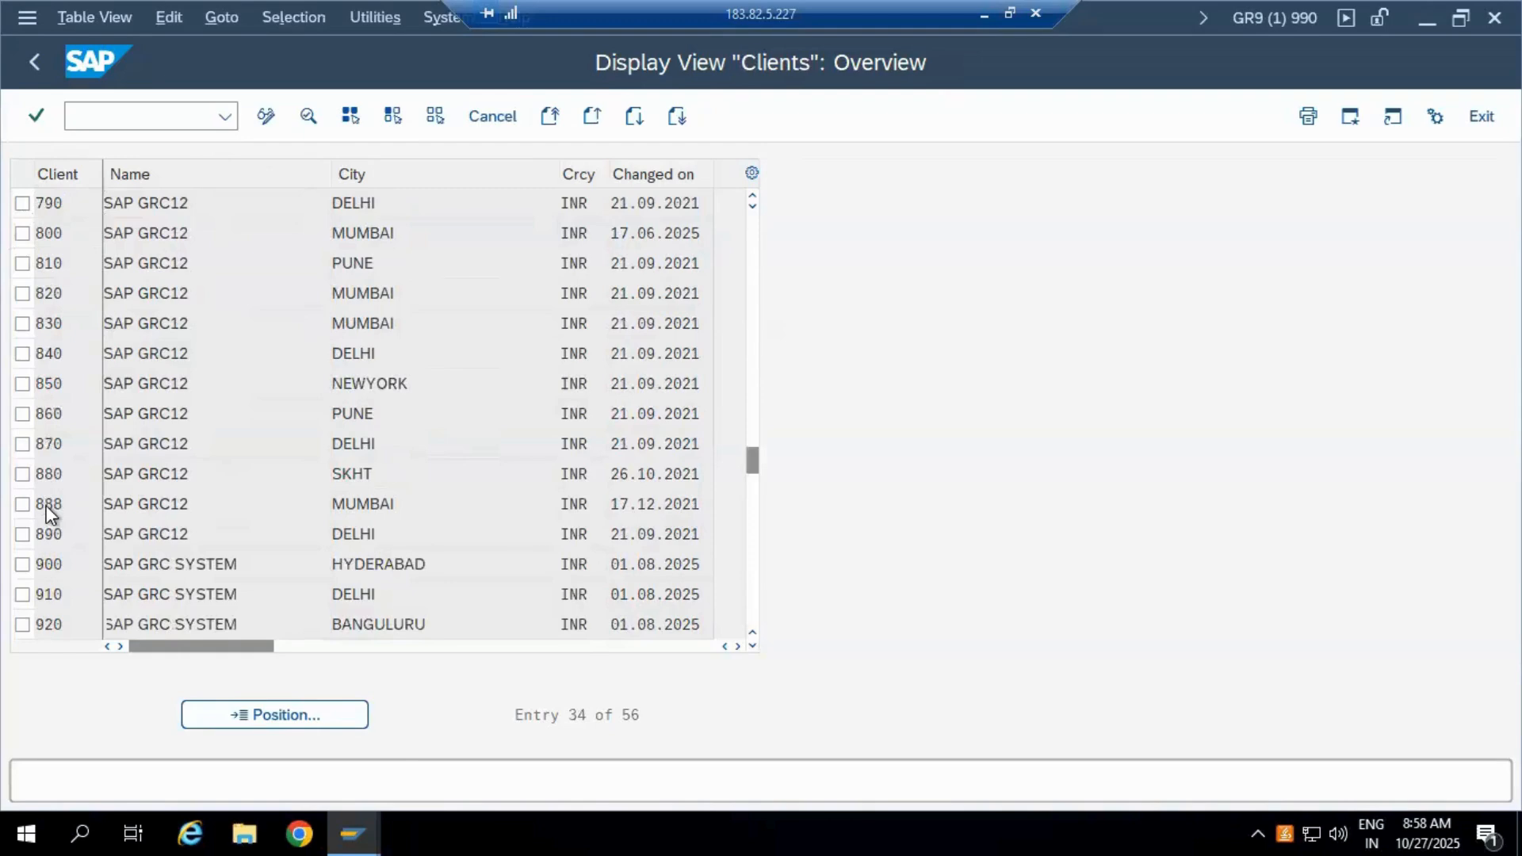
scroll(47, 506, down, 4)
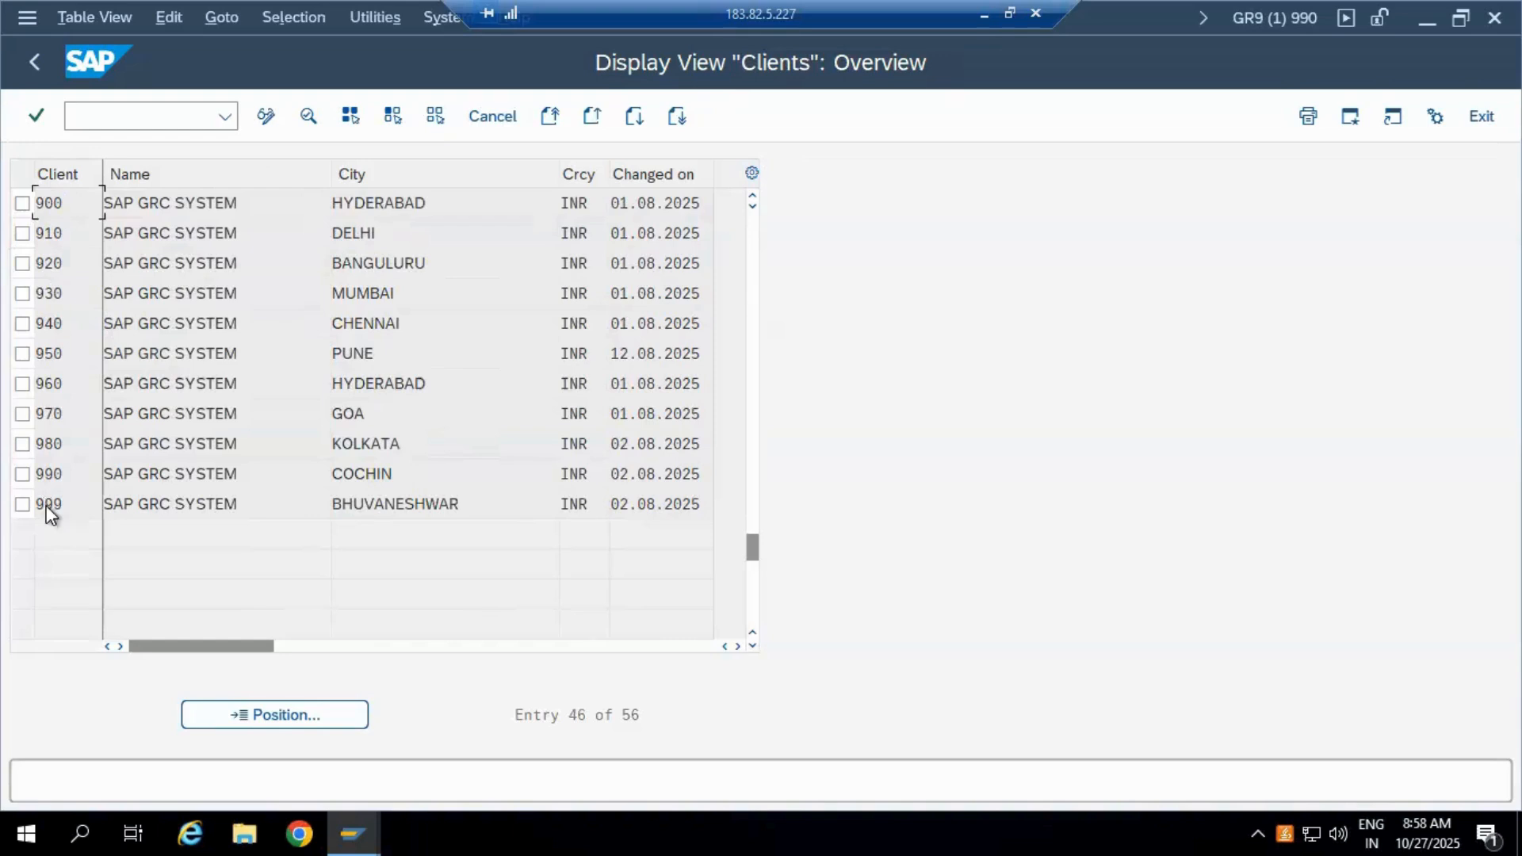
scroll(47, 505, up, 9)
scroll(46, 509, up, 6)
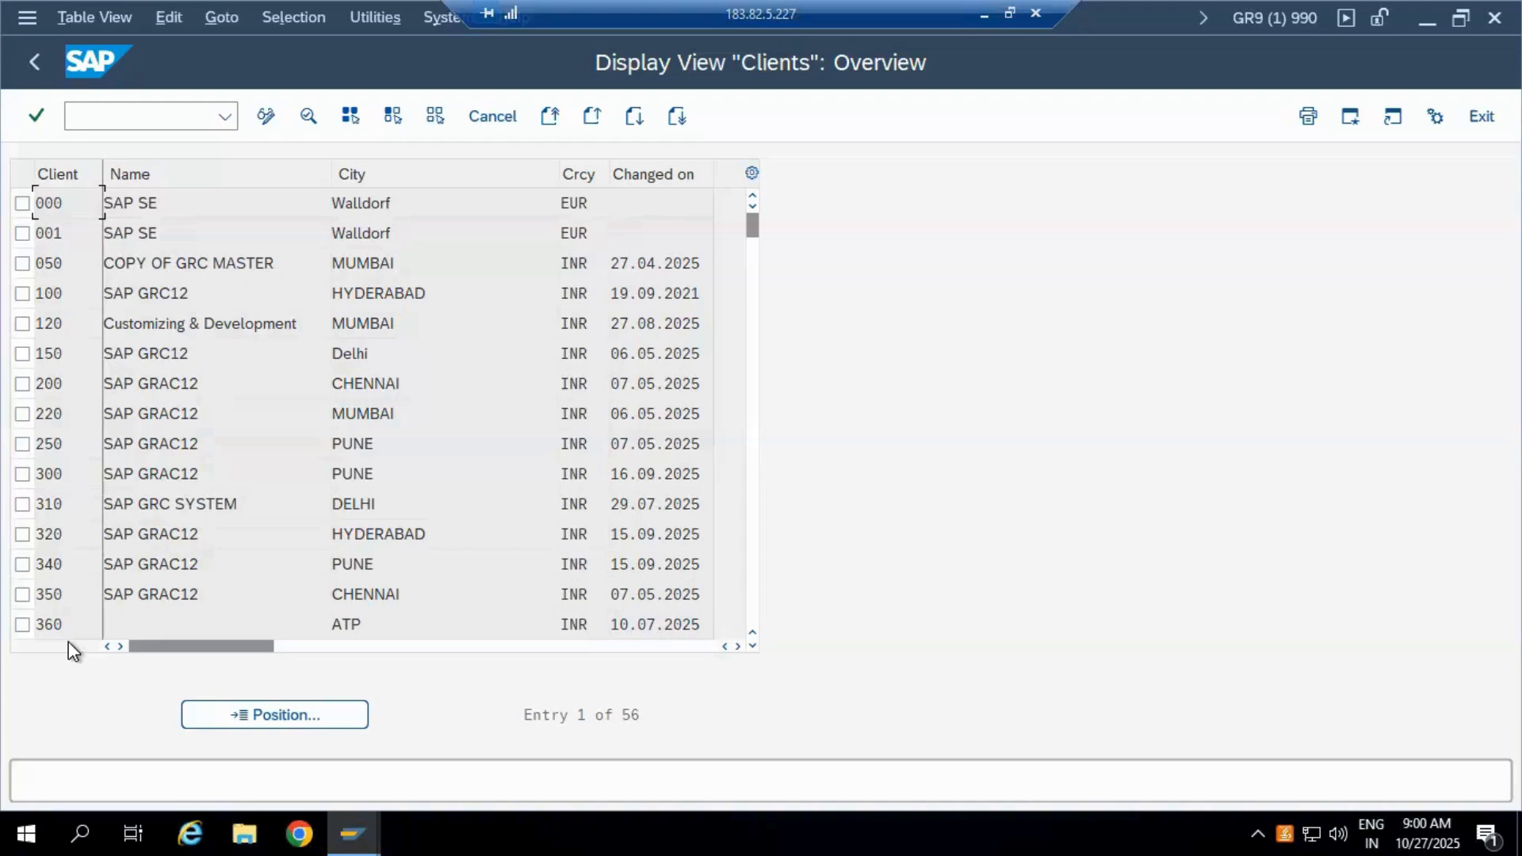
Step: Switch the Clients table to change mode, accepting the cross-client caution
click(267, 117)
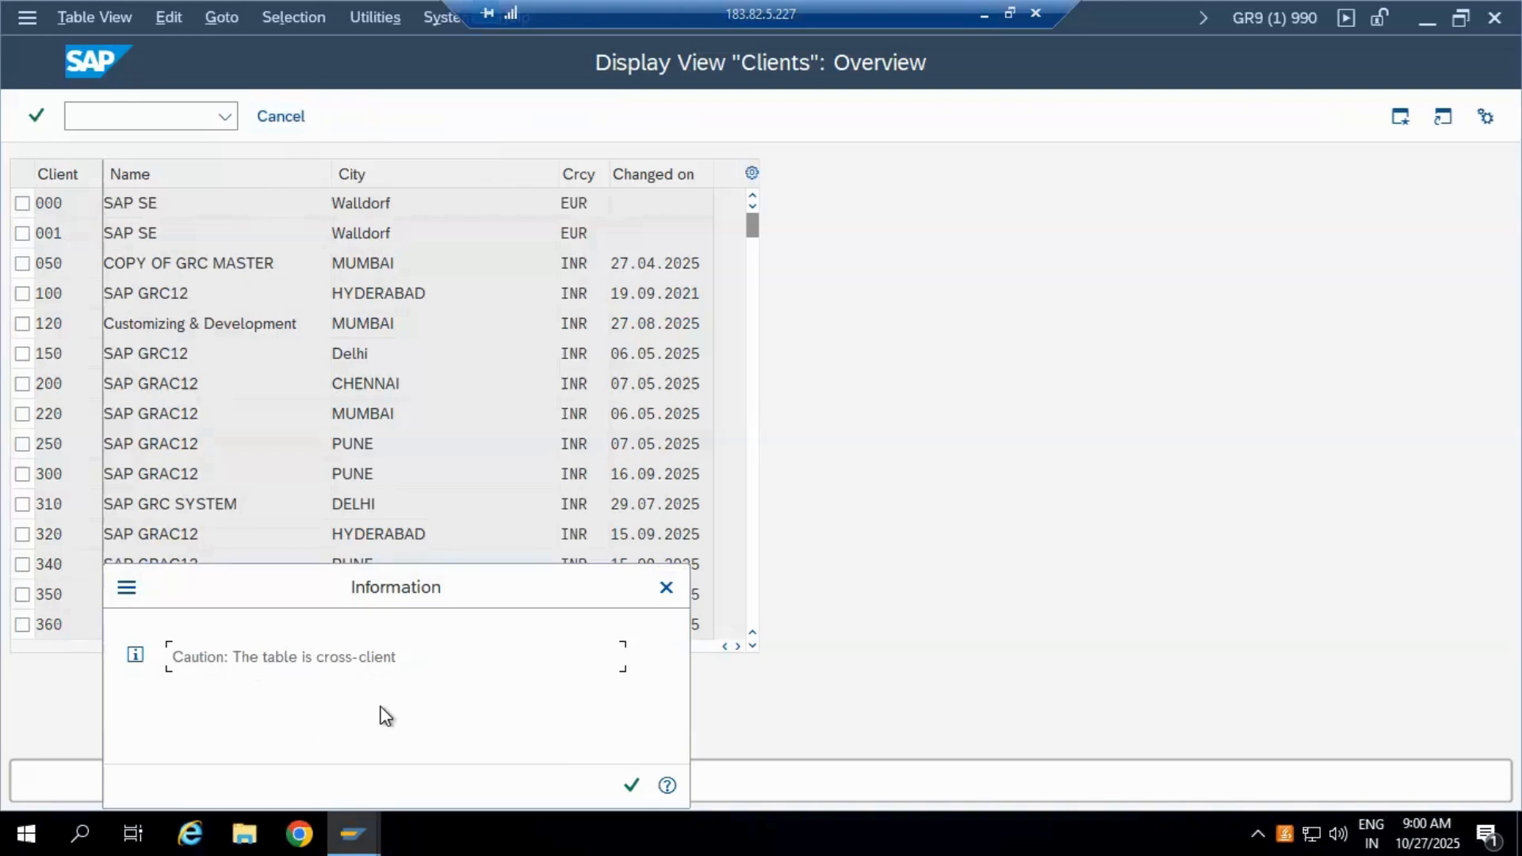
click(632, 788)
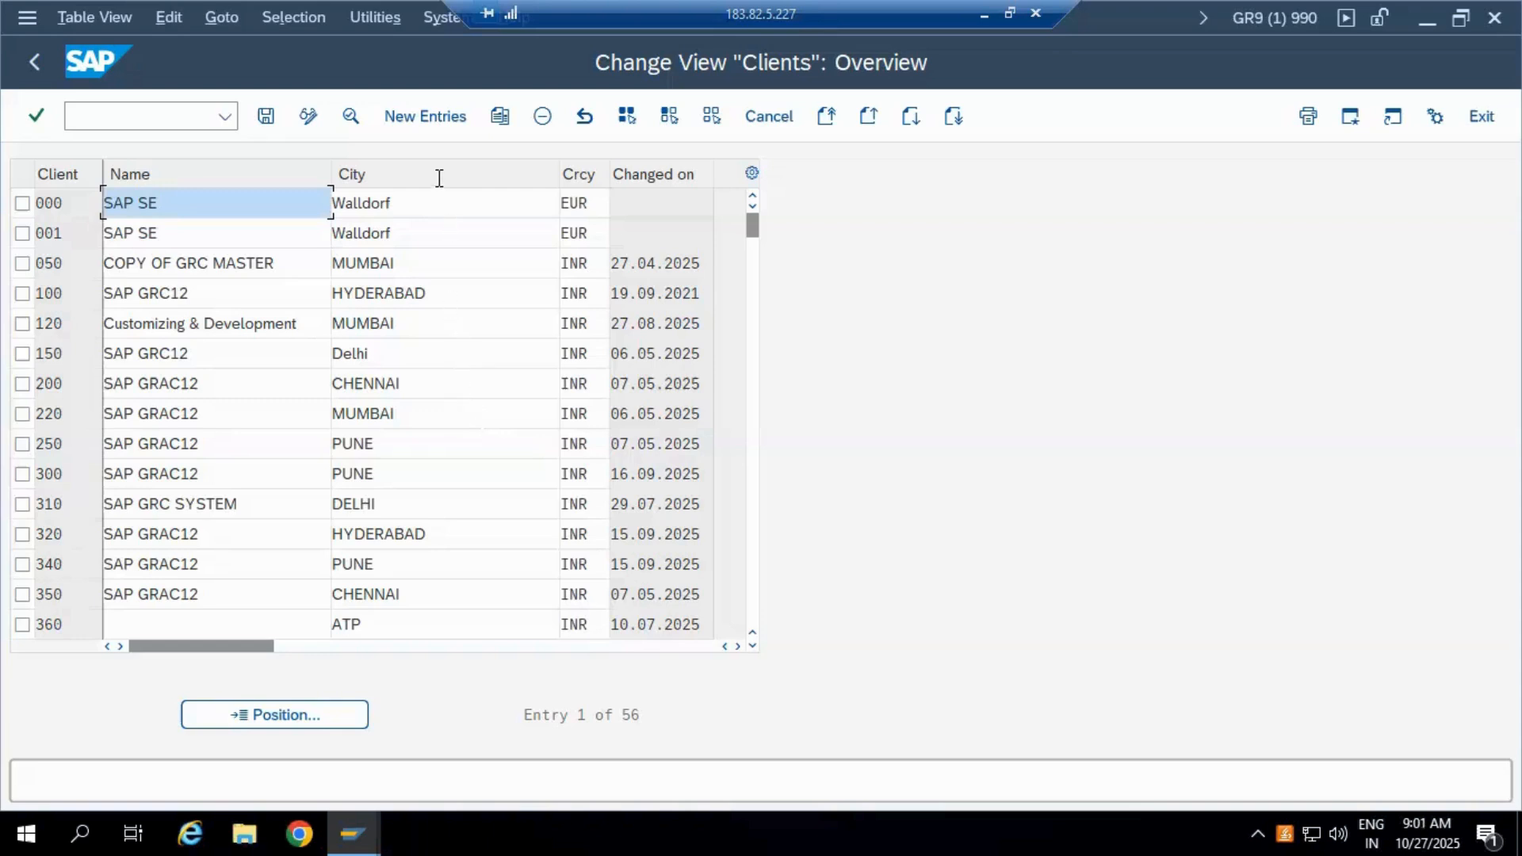
Step: Create a new entry with client 555 and description 'GRC PRD environemnt'
click(431, 121)
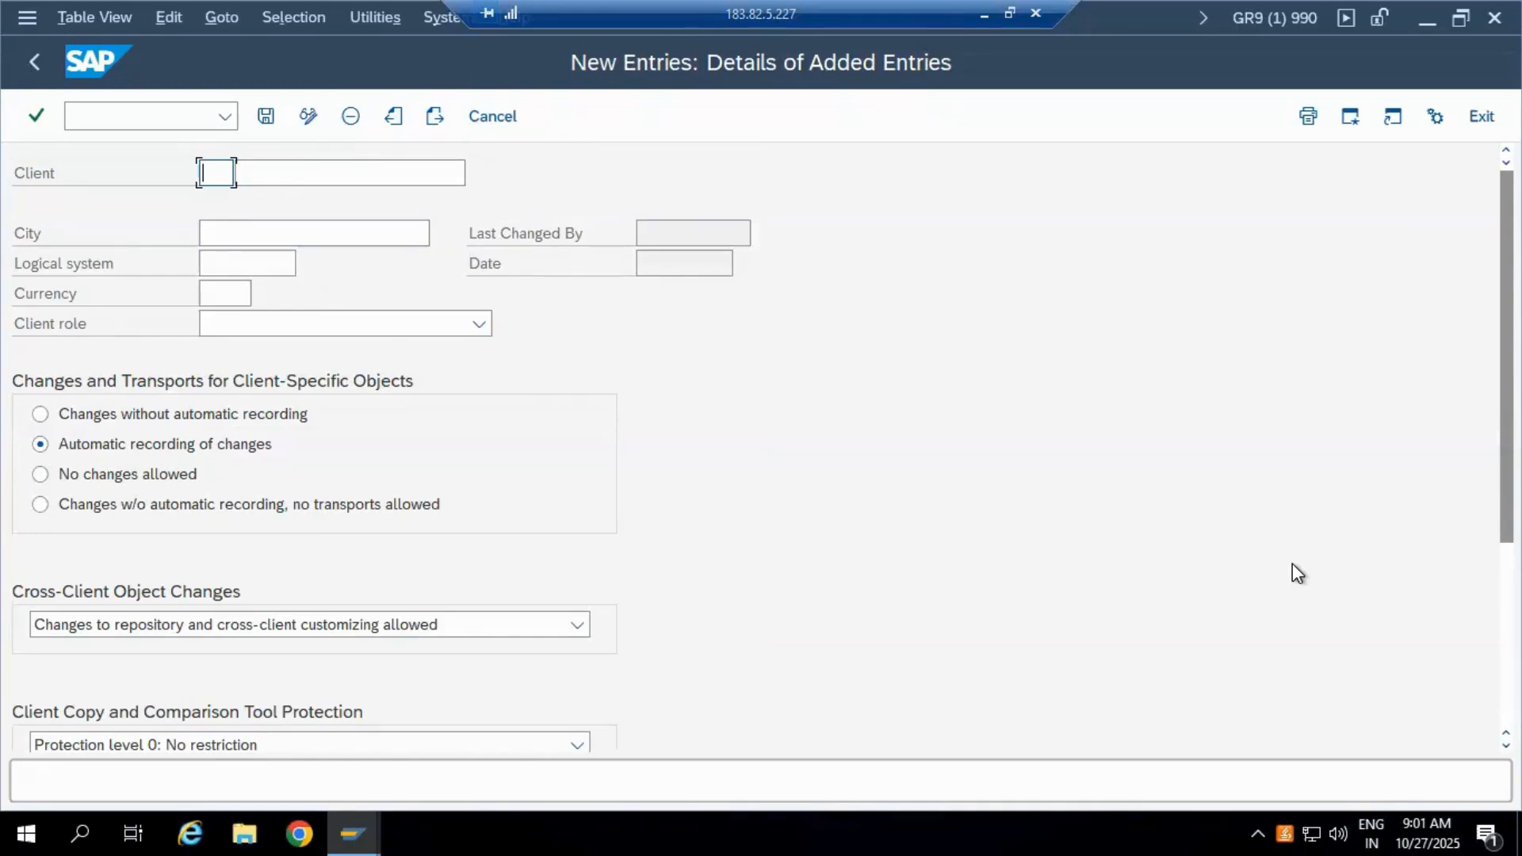
text(555)
click(398, 169)
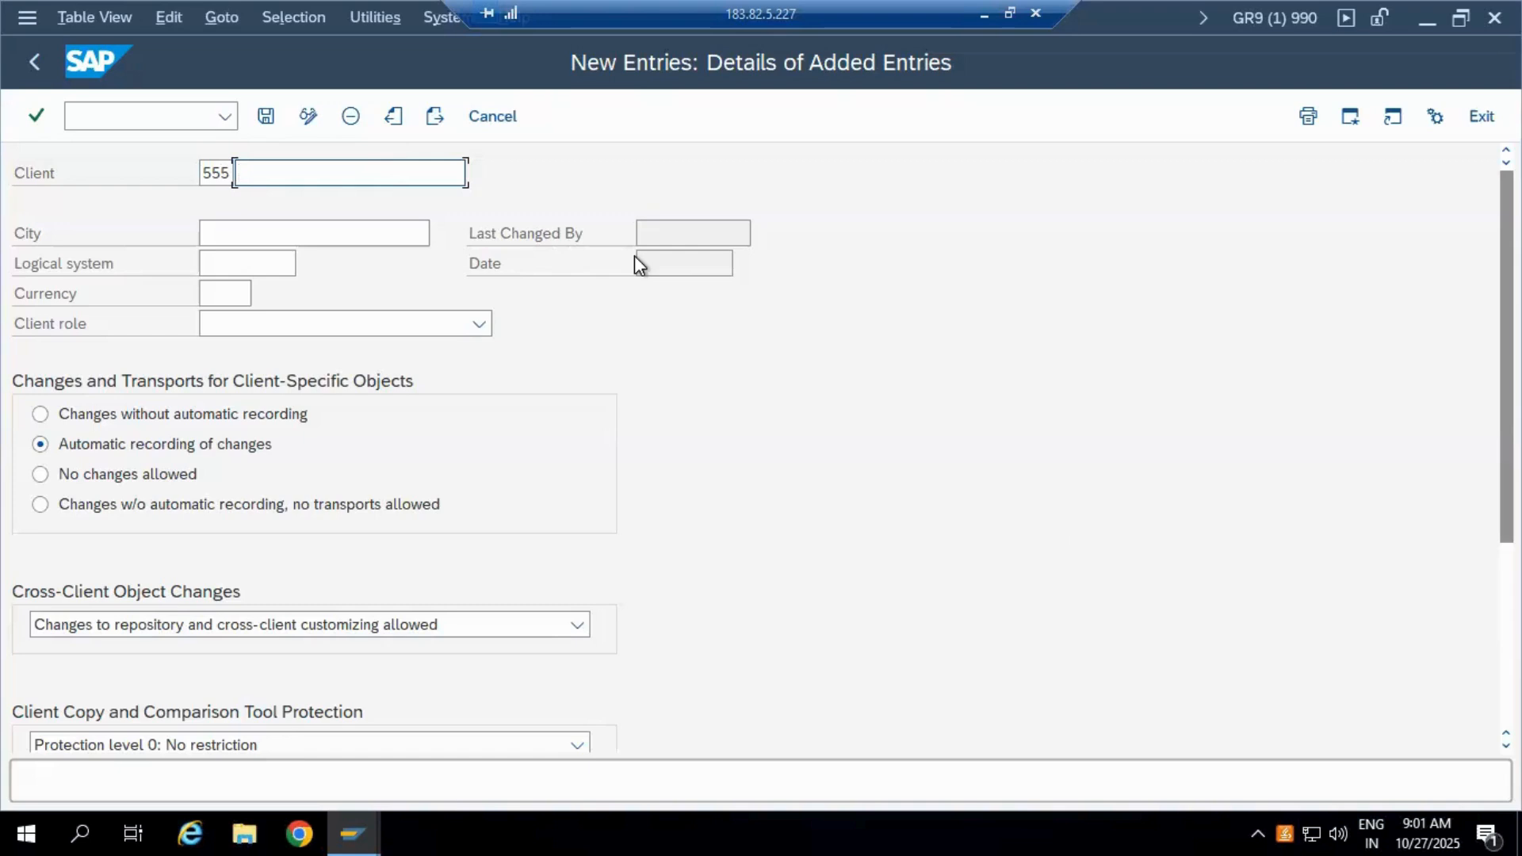
text(GRC PRD)
text(environemnt)
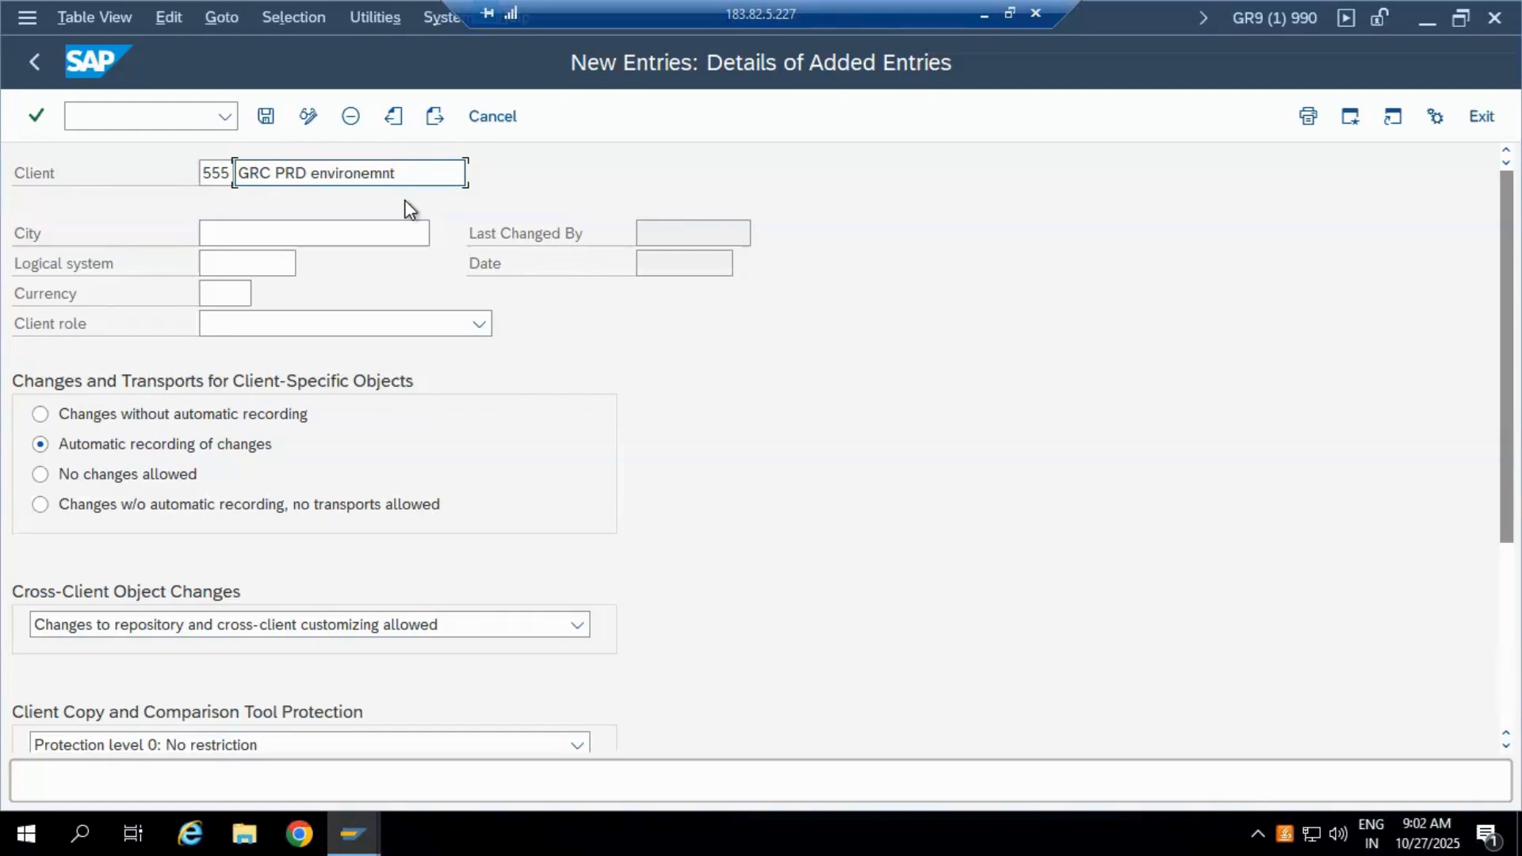
click(374, 227)
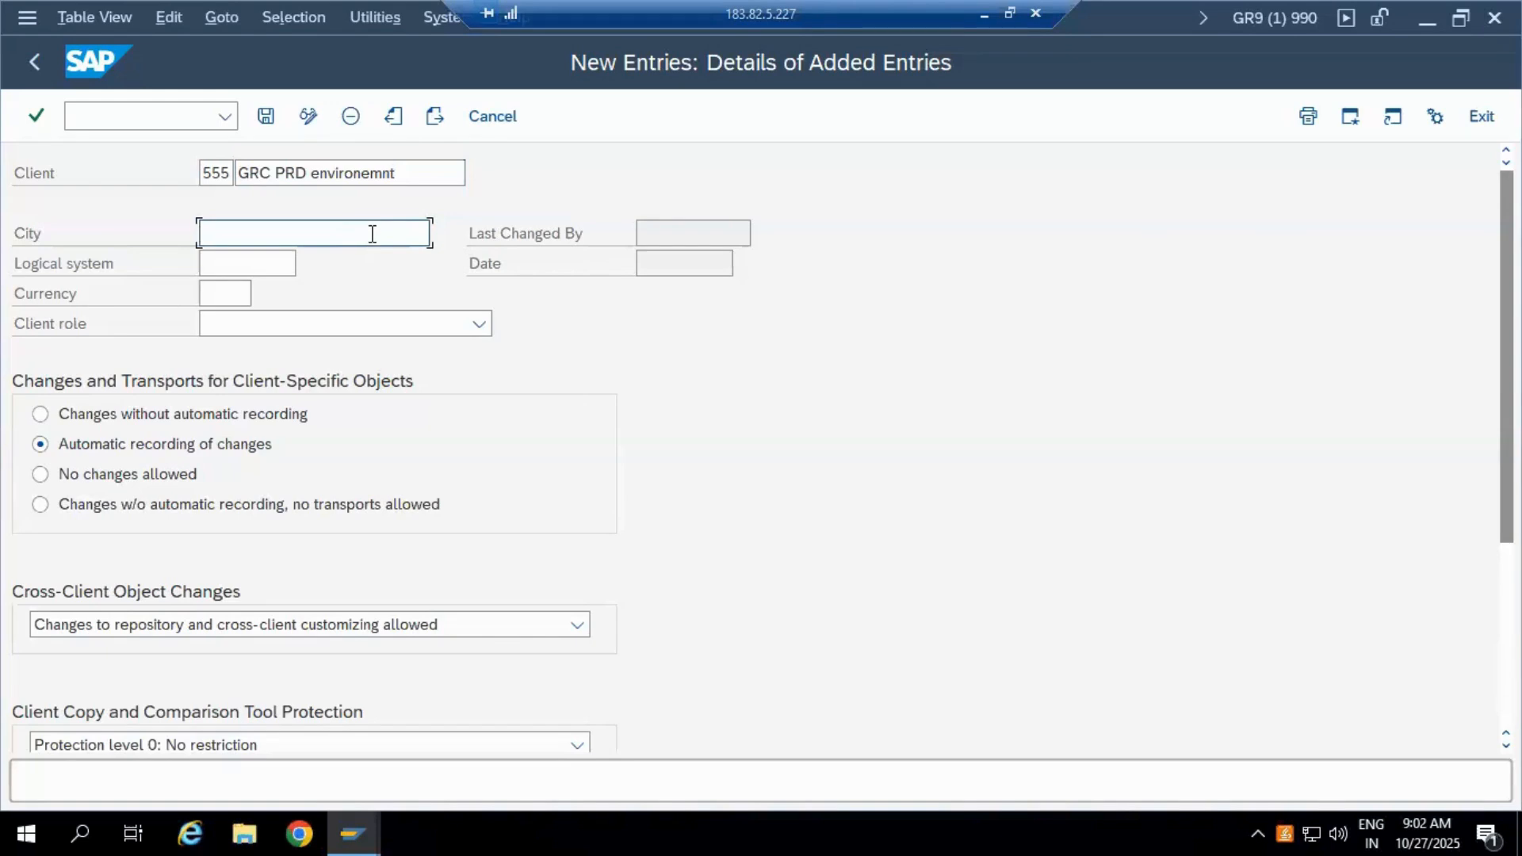
Step: Enter 'Bangalore' as the City for client 555
text(Bangalore)
click(264, 265)
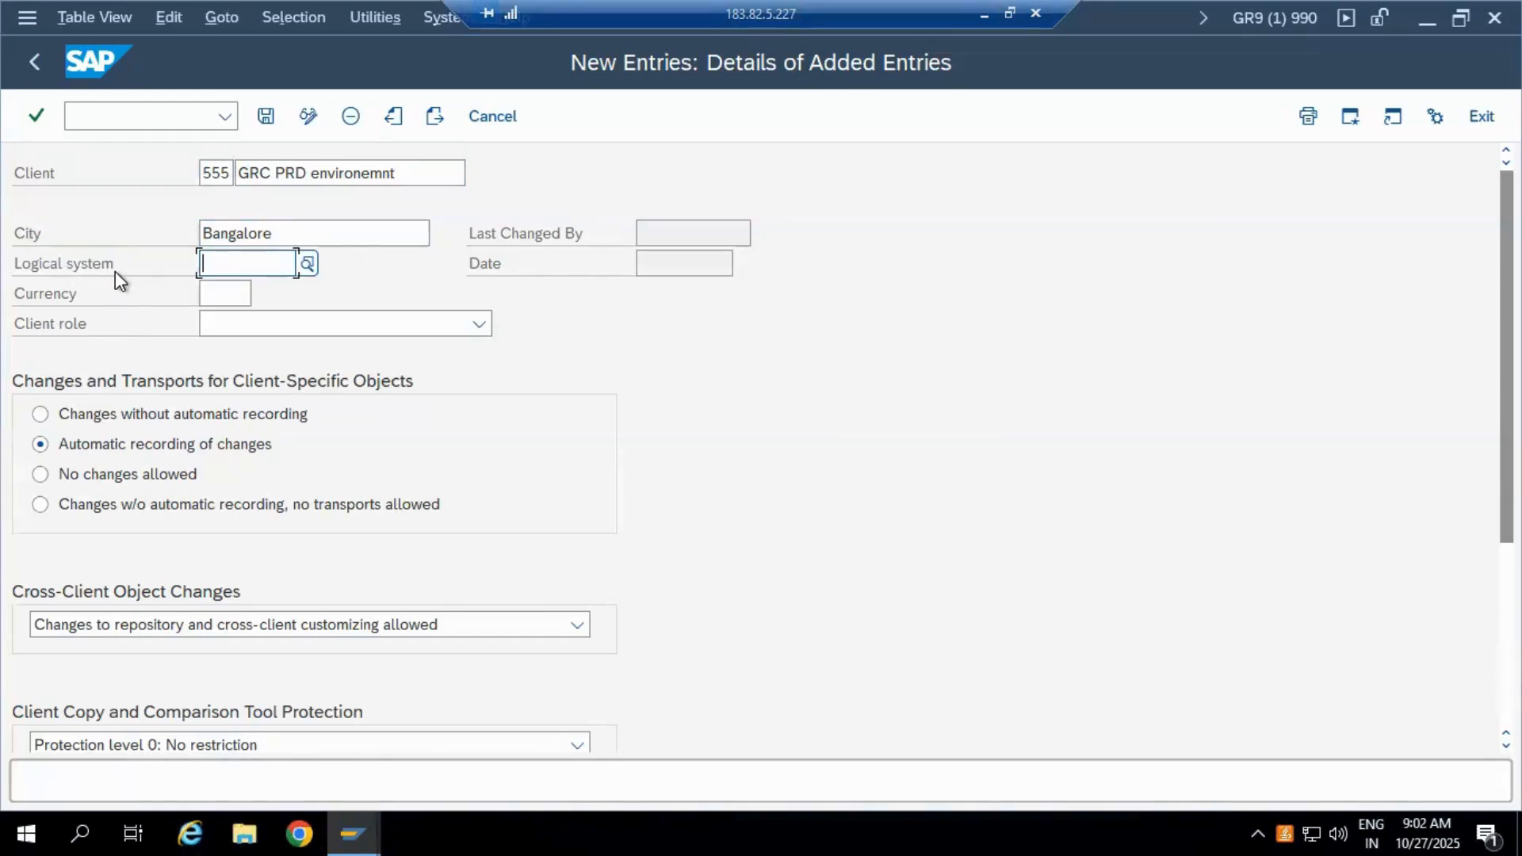
click(236, 293)
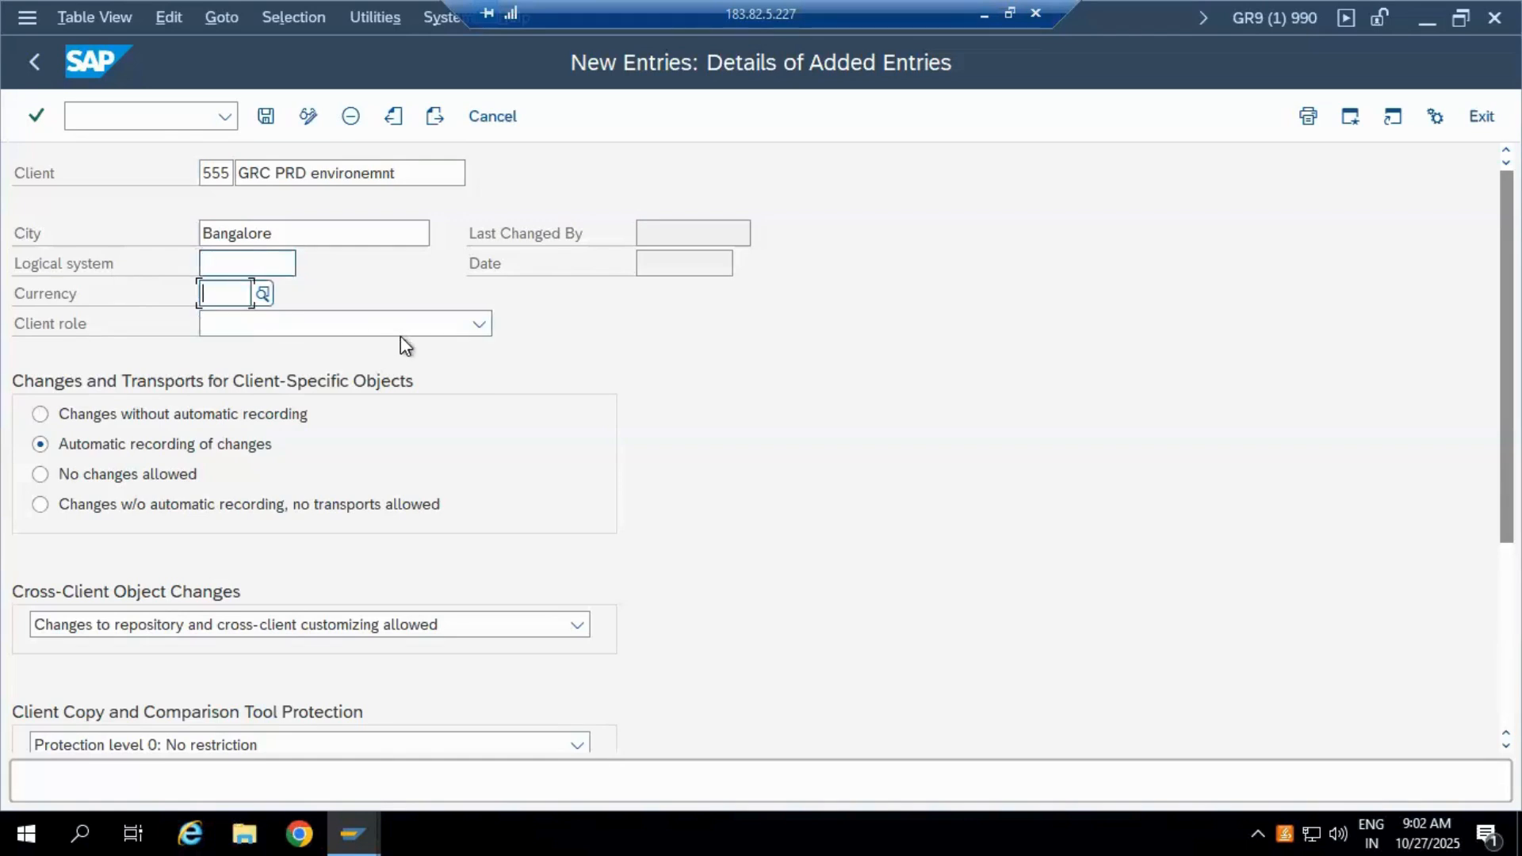
Step: Choose INR (Indian Rupee) from the Currency value list for client 555
click(264, 296)
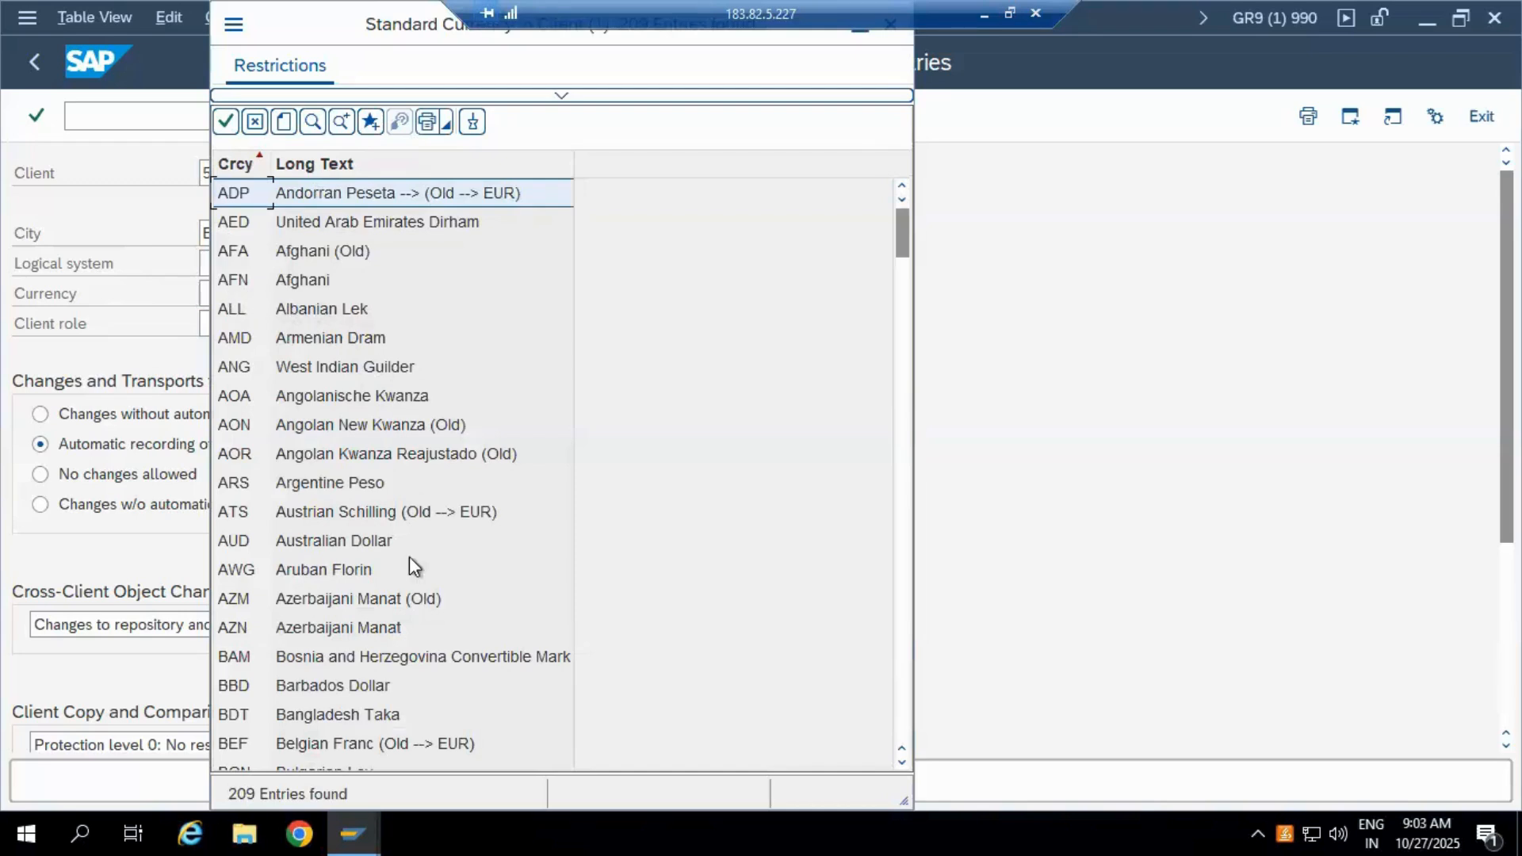
scroll(289, 598, down, 5)
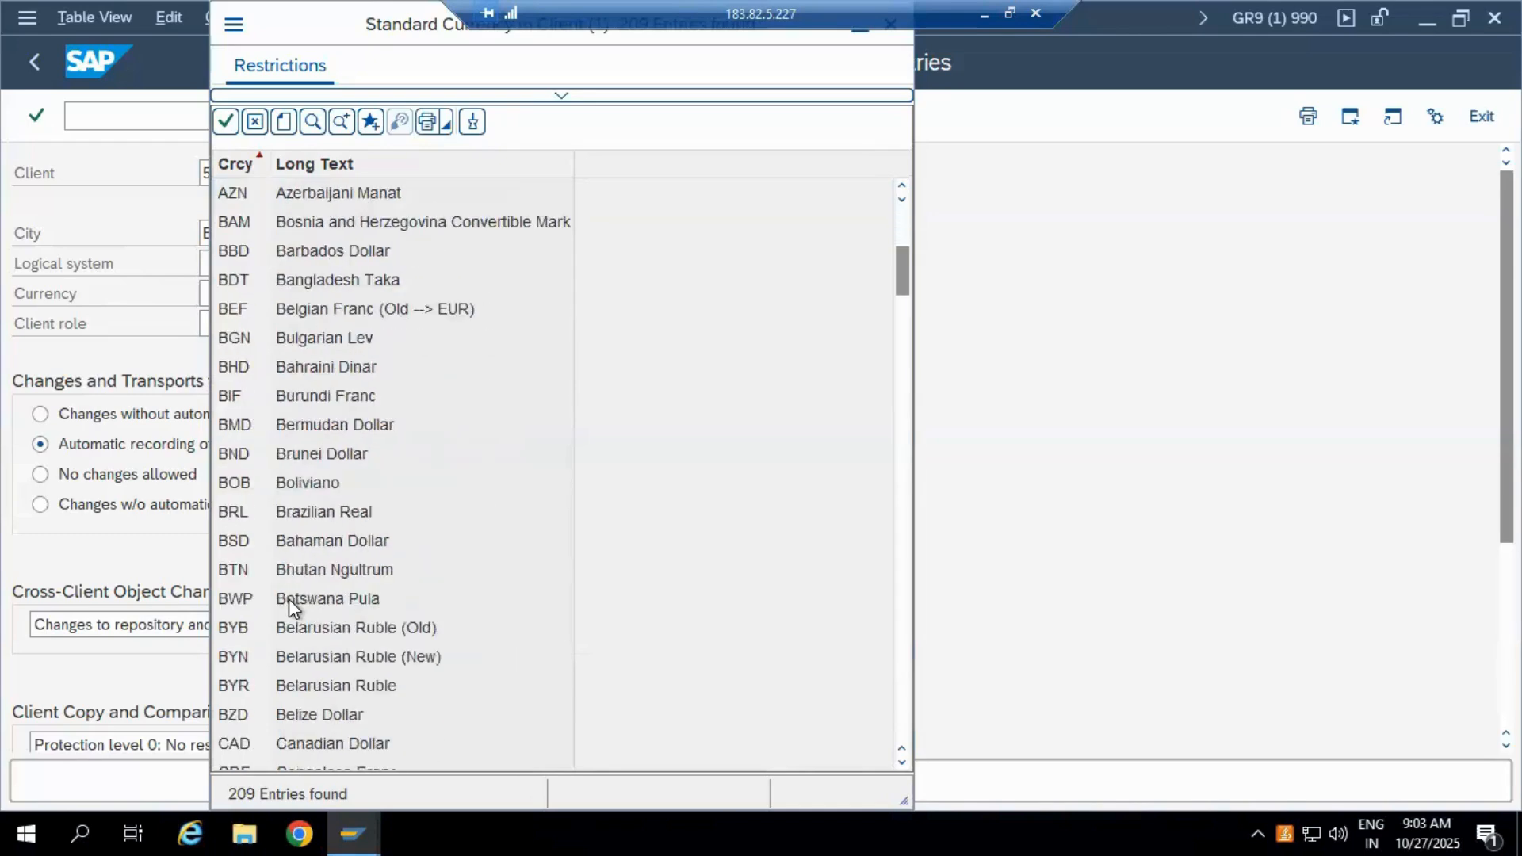
scroll(289, 597, down, 5)
scroll(289, 598, down, 5)
scroll(288, 597, down, 8)
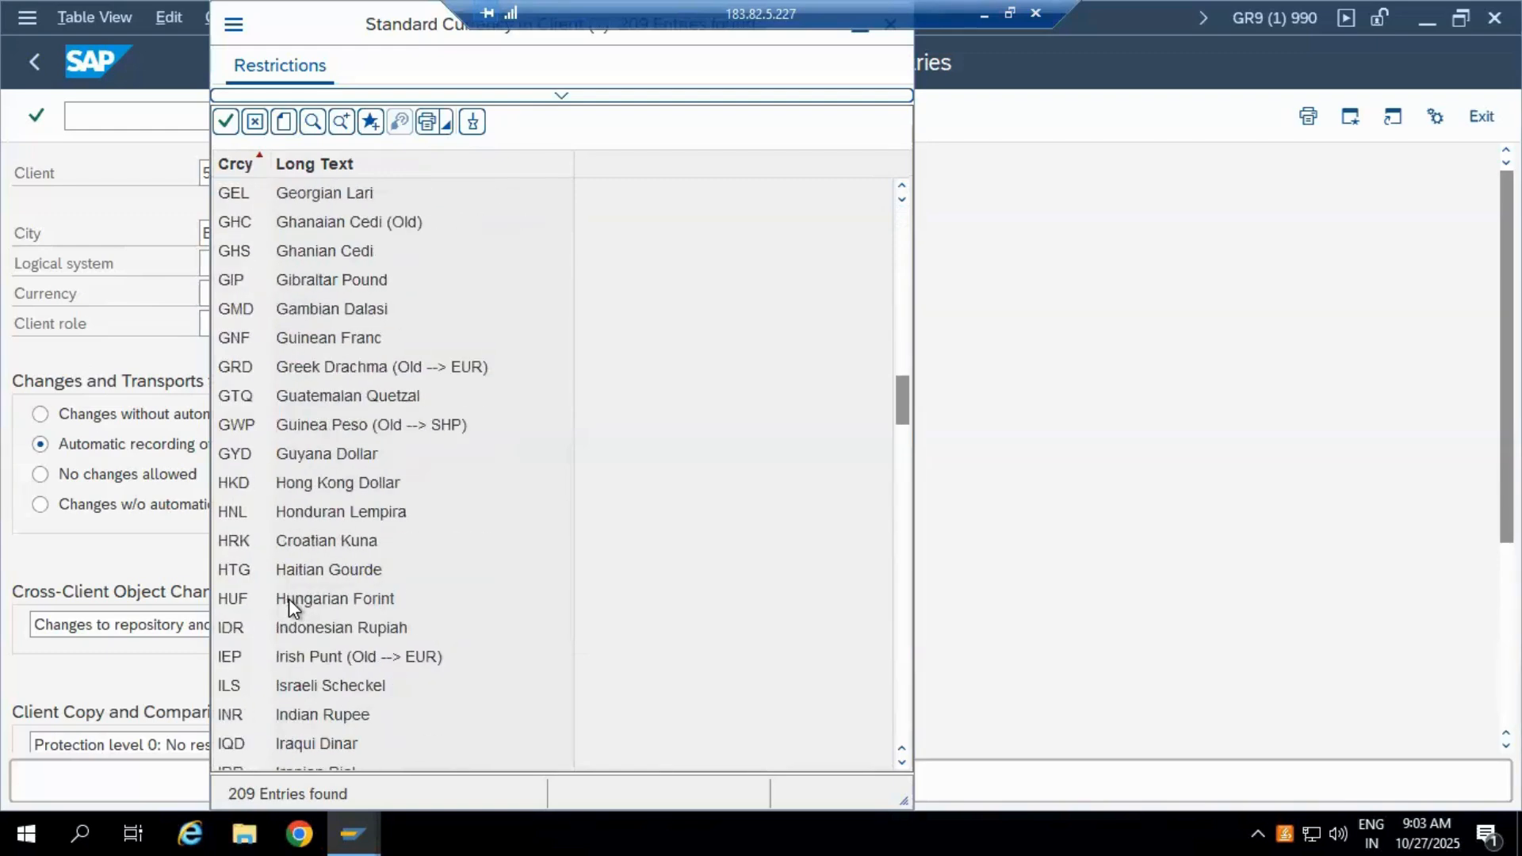
scroll(288, 598, down, 3)
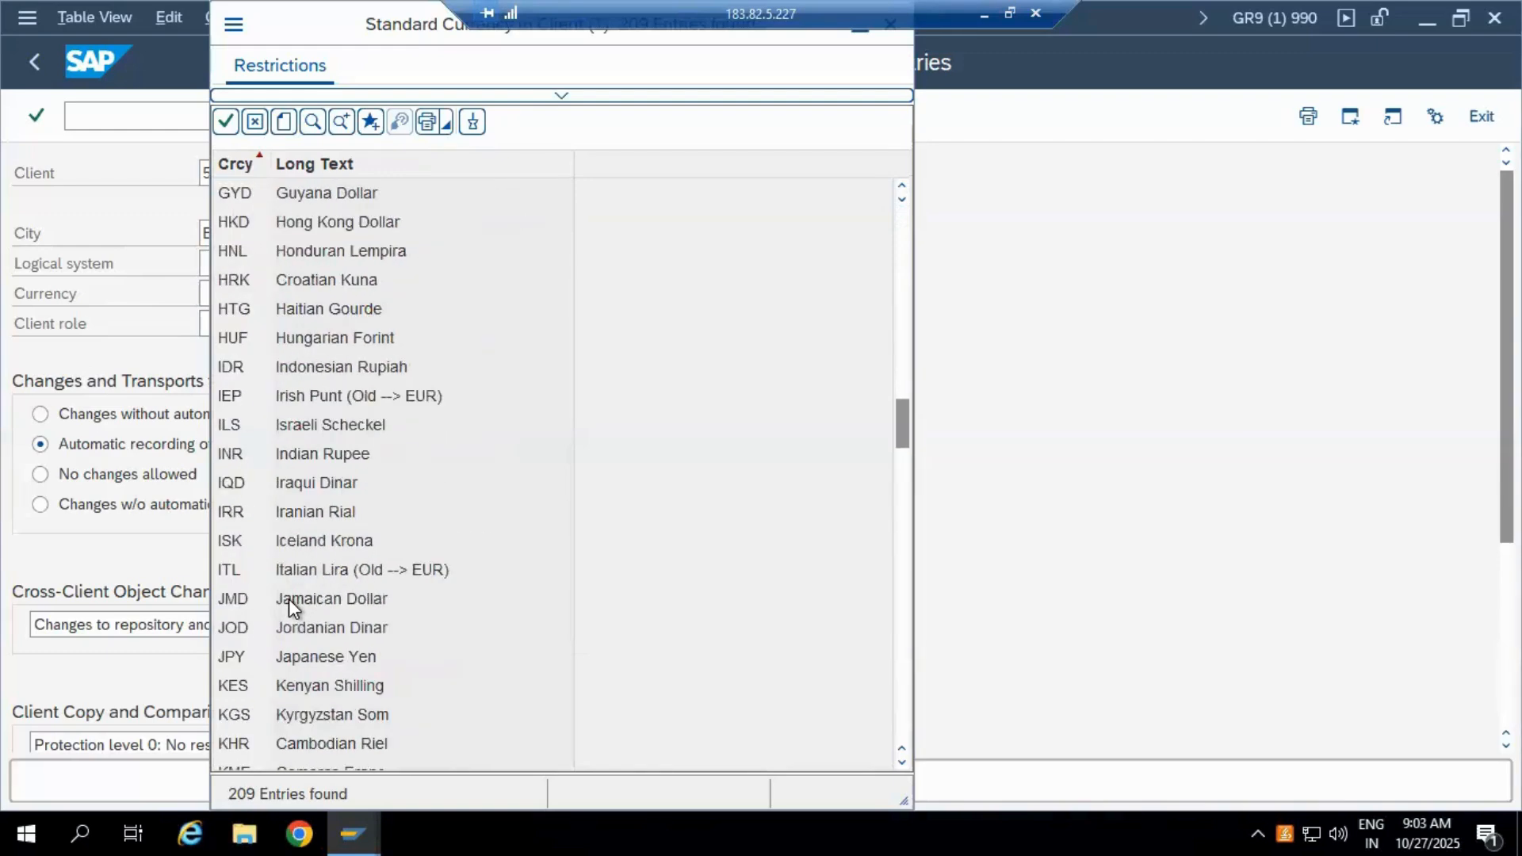
click(231, 451)
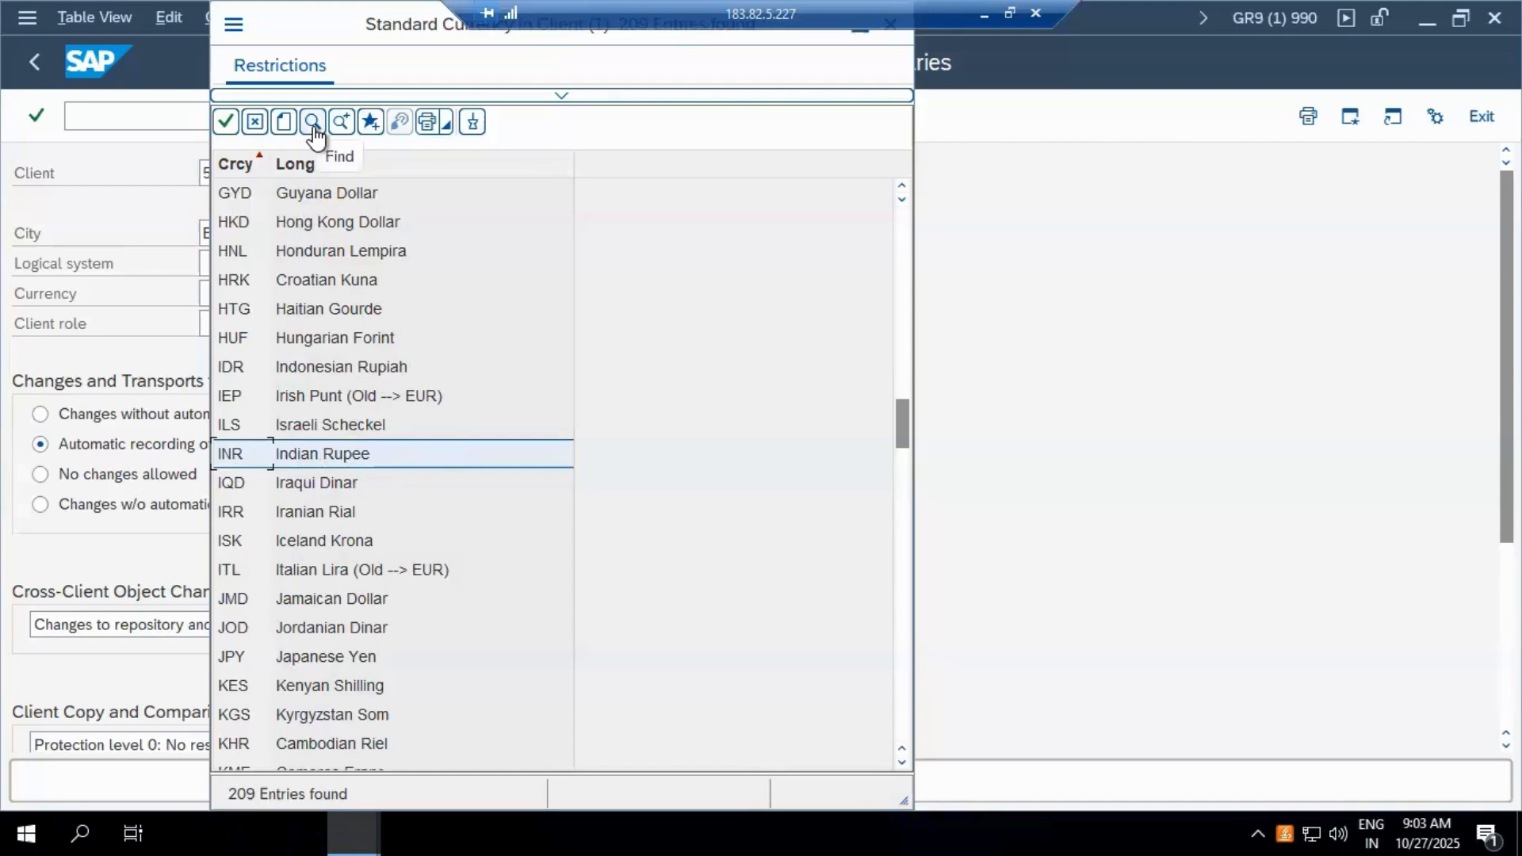
double_click(240, 450)
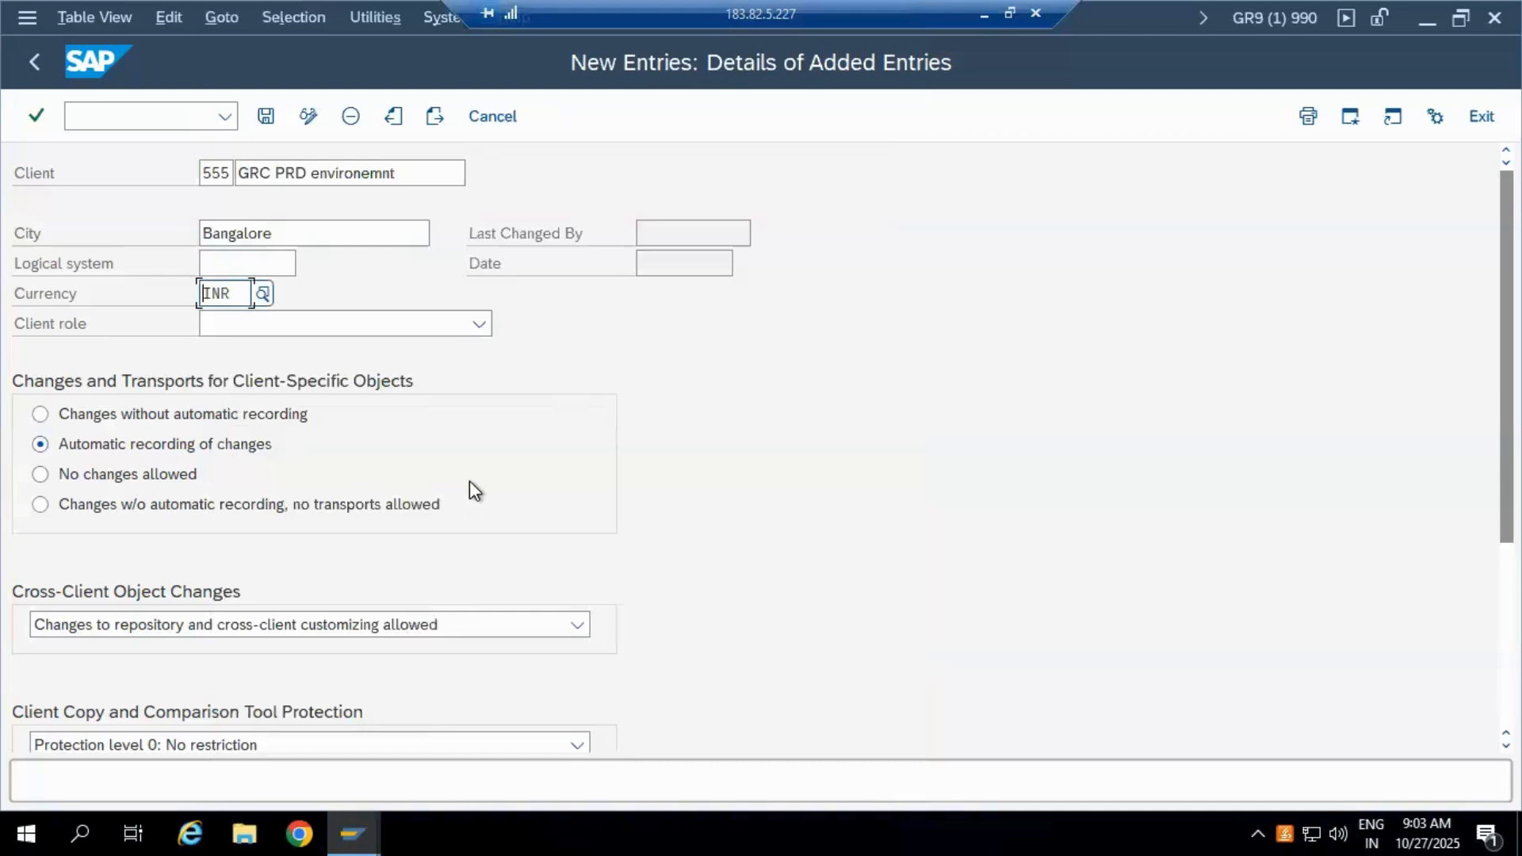
Step: Open the Client role dropdown list for client 555
click(479, 324)
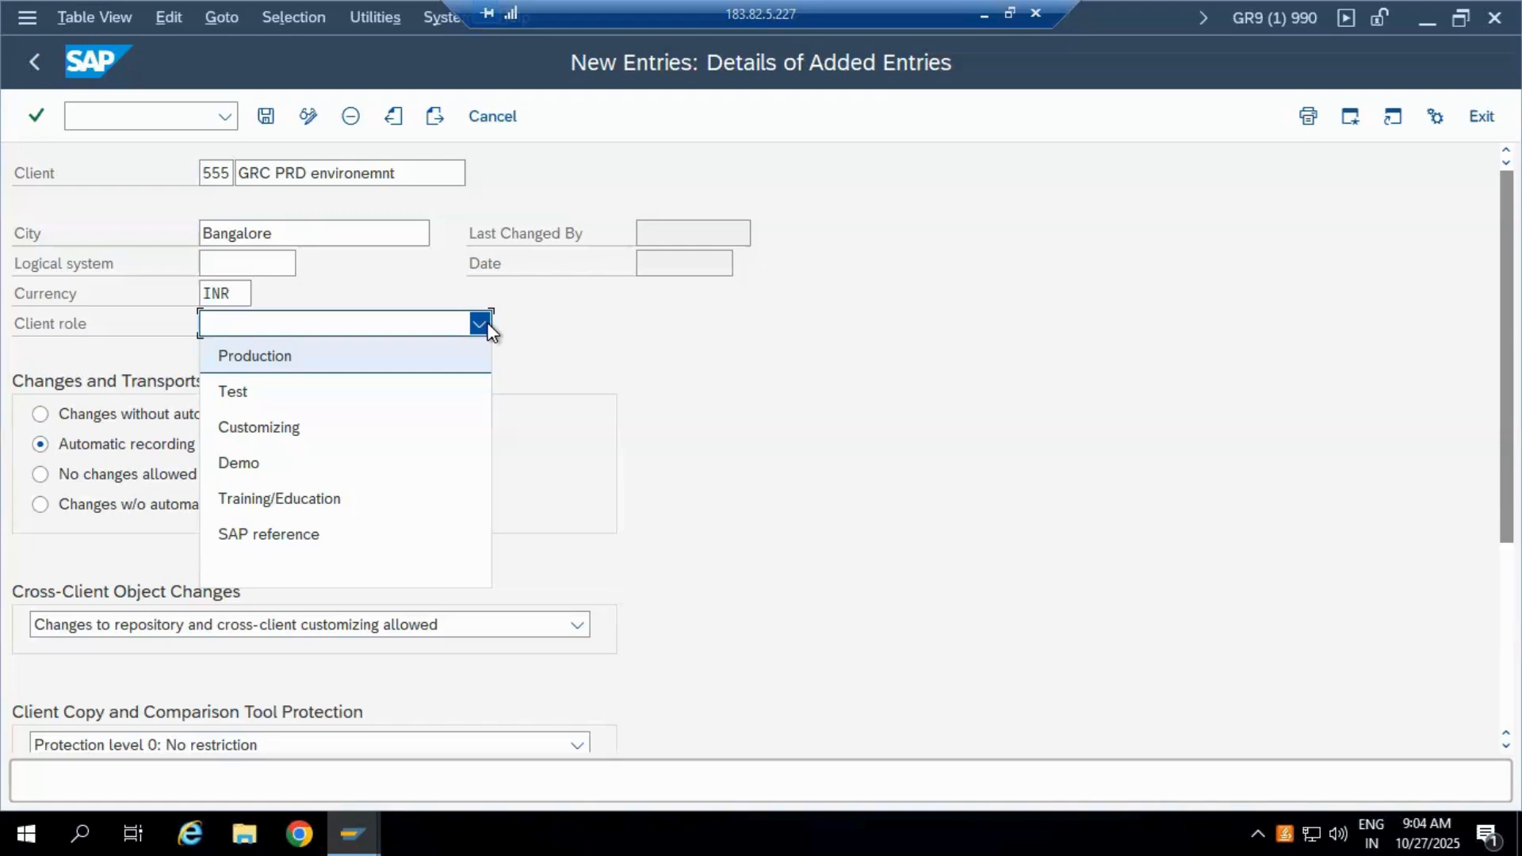
Step: Choose Production as client 555's role, then reopen the role list to review the options
click(385, 361)
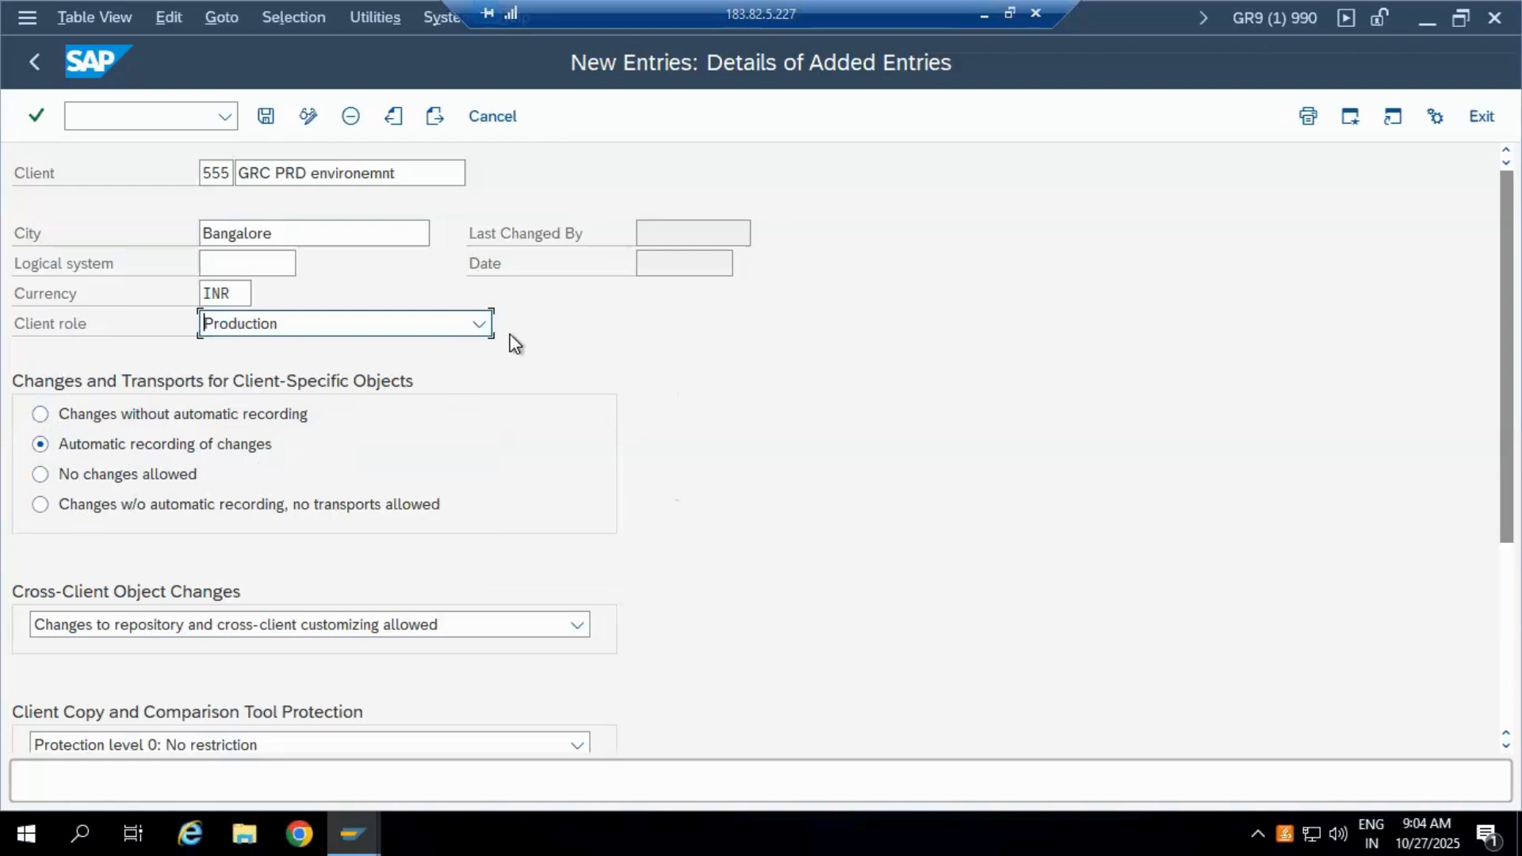
click(479, 326)
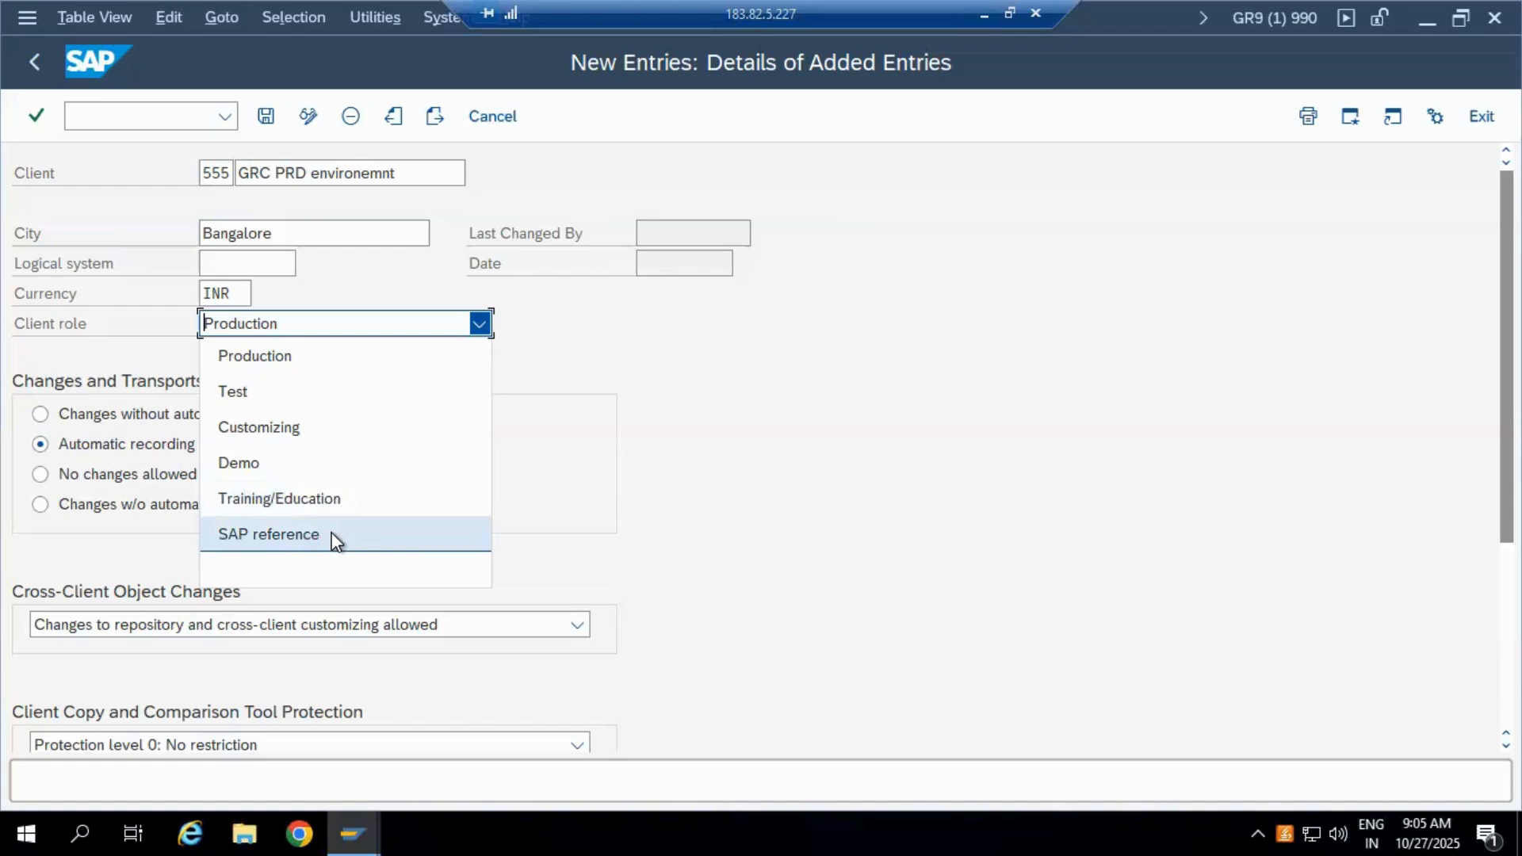
Step: Close the client role list, leaving Production selected
click(768, 460)
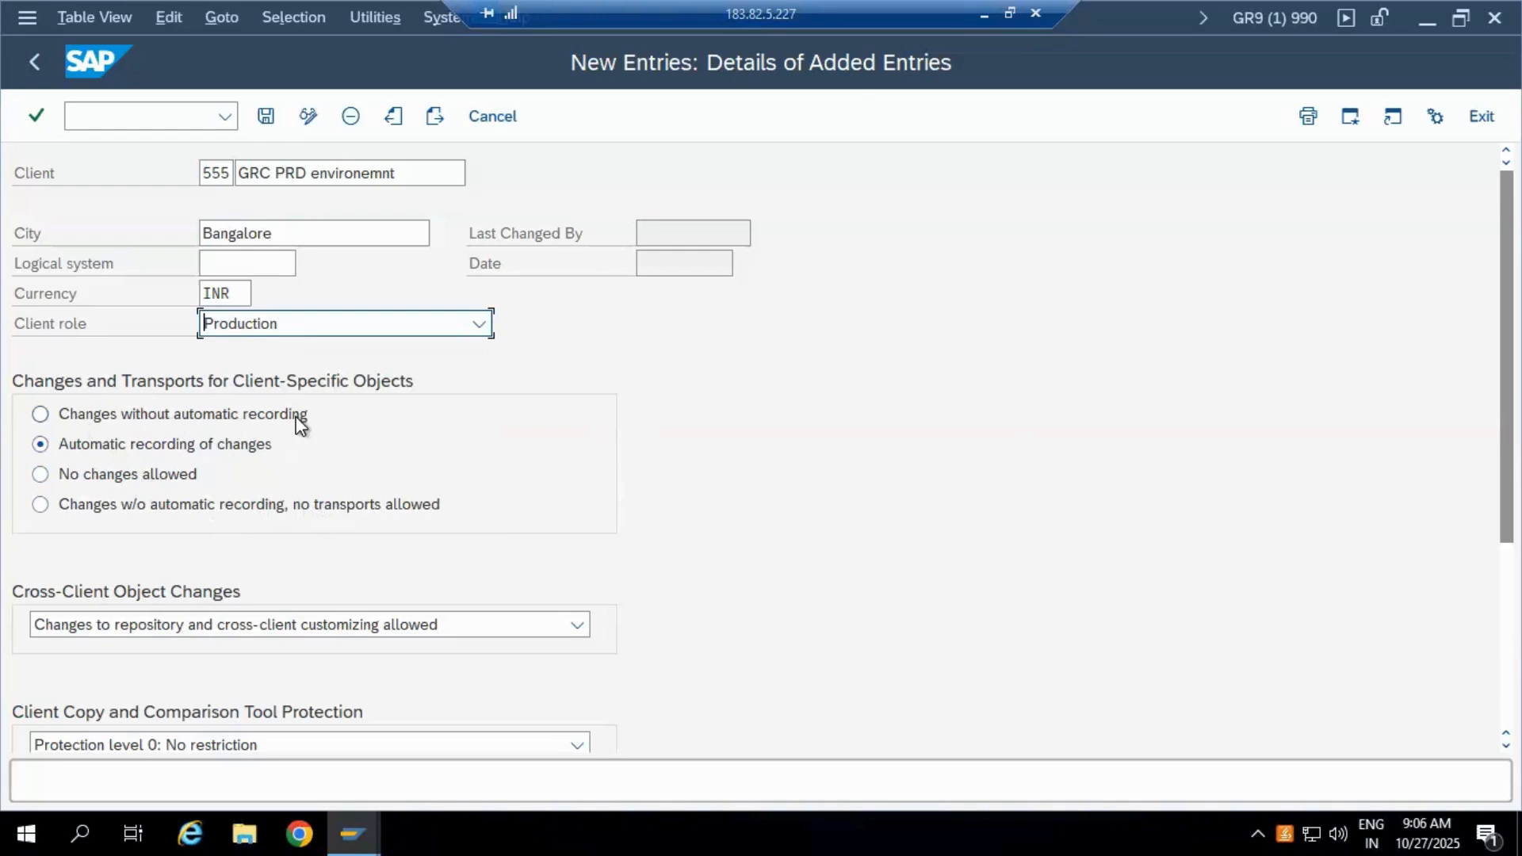
click(94, 415)
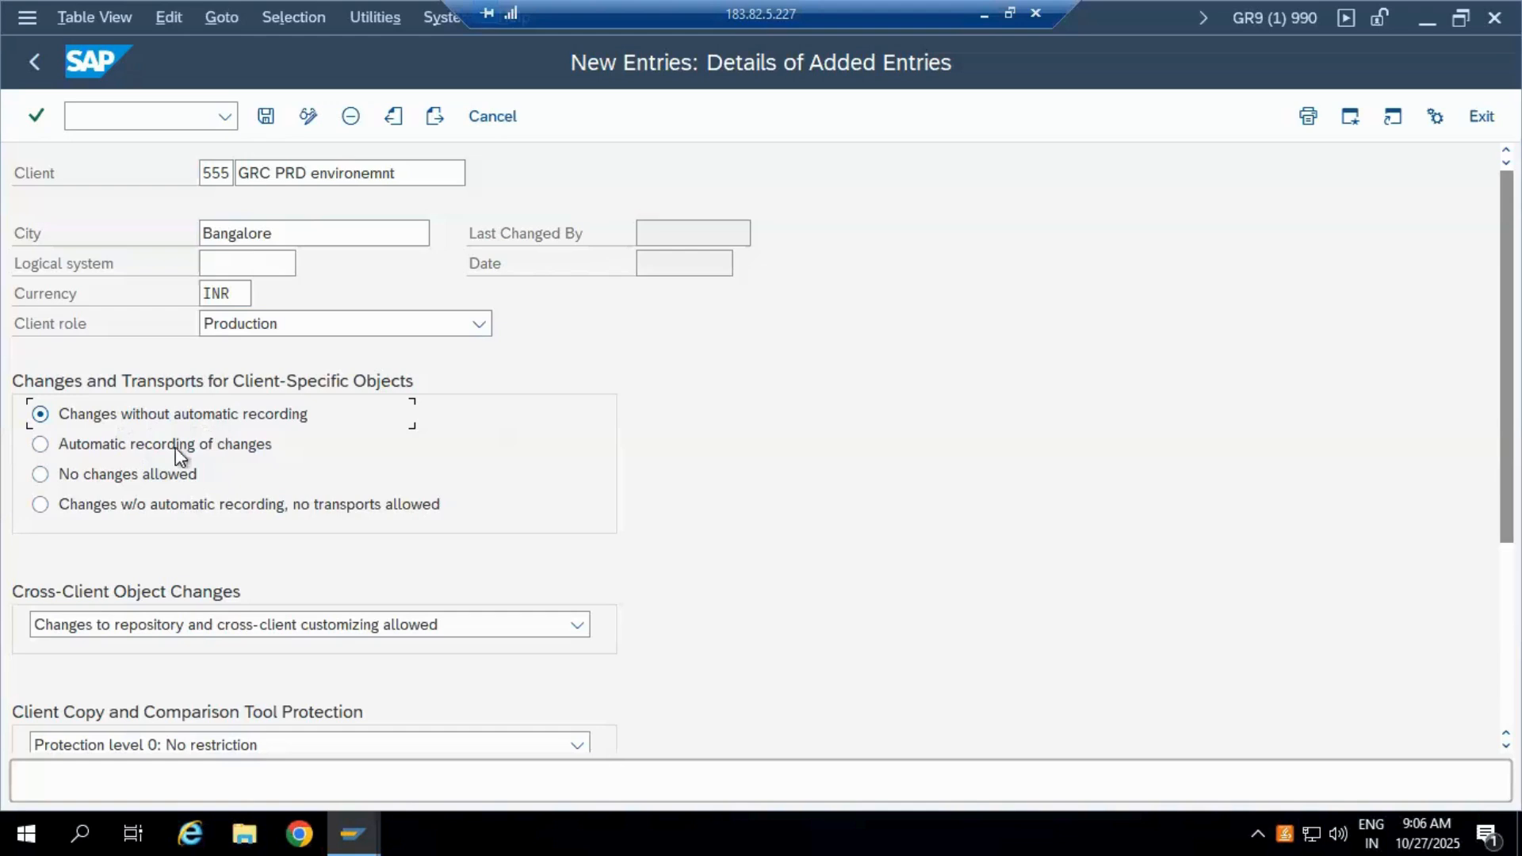
click(86, 450)
click(121, 420)
click(241, 448)
Step: Set client-specific object changes to 'No changes allowed' after briefly trying the unrecorded-changes option
click(175, 480)
click(85, 512)
click(40, 475)
scroll(973, 489, down, 1)
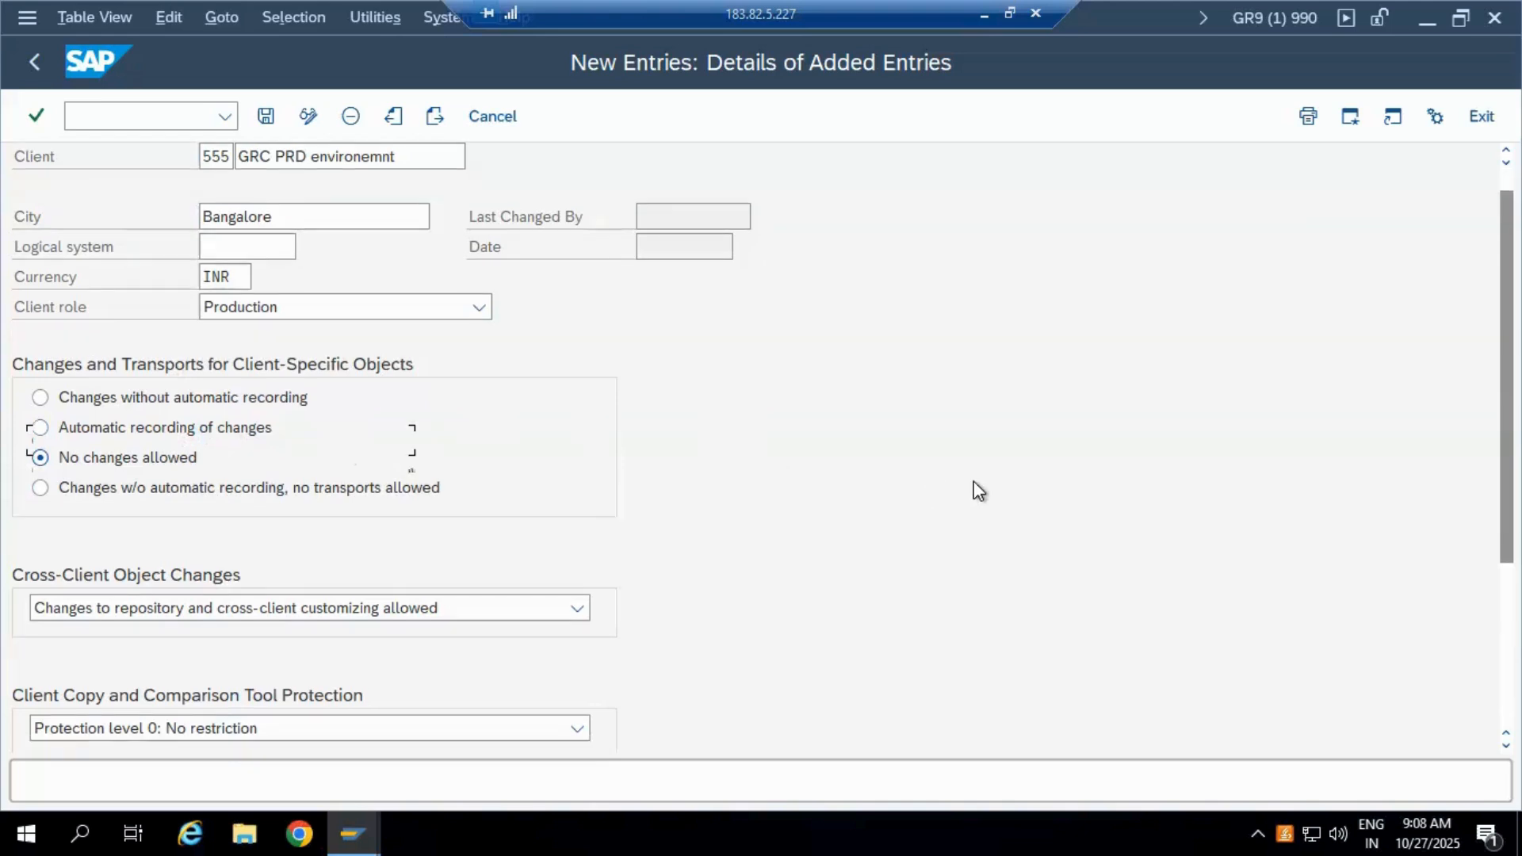
Step: Scroll down the client form and open the Cross-Client Object Changes dropdown
scroll(979, 492, down, 7)
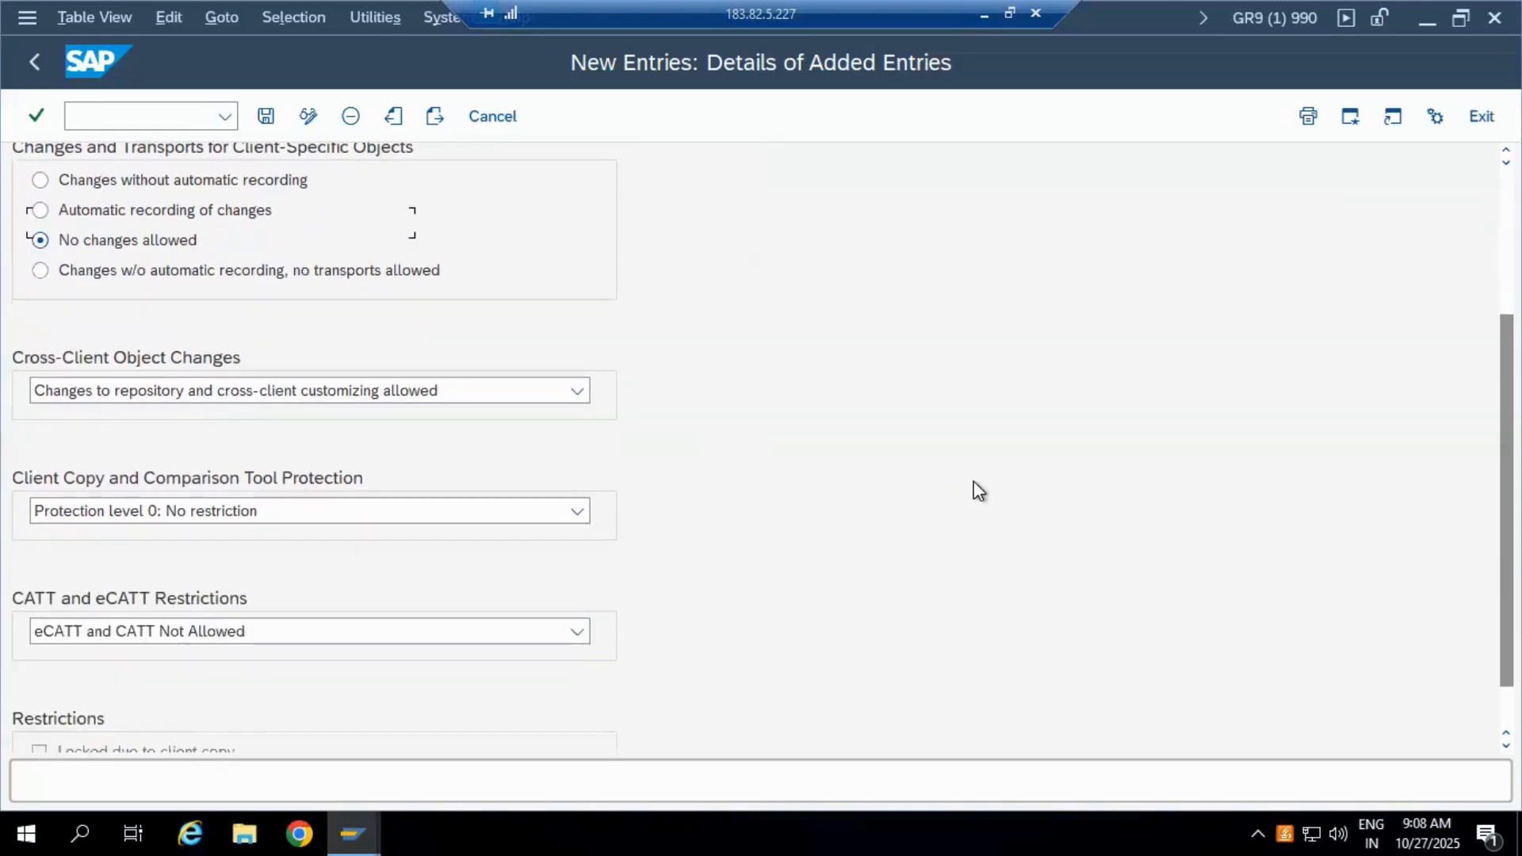
scroll(180, 319, down, 1)
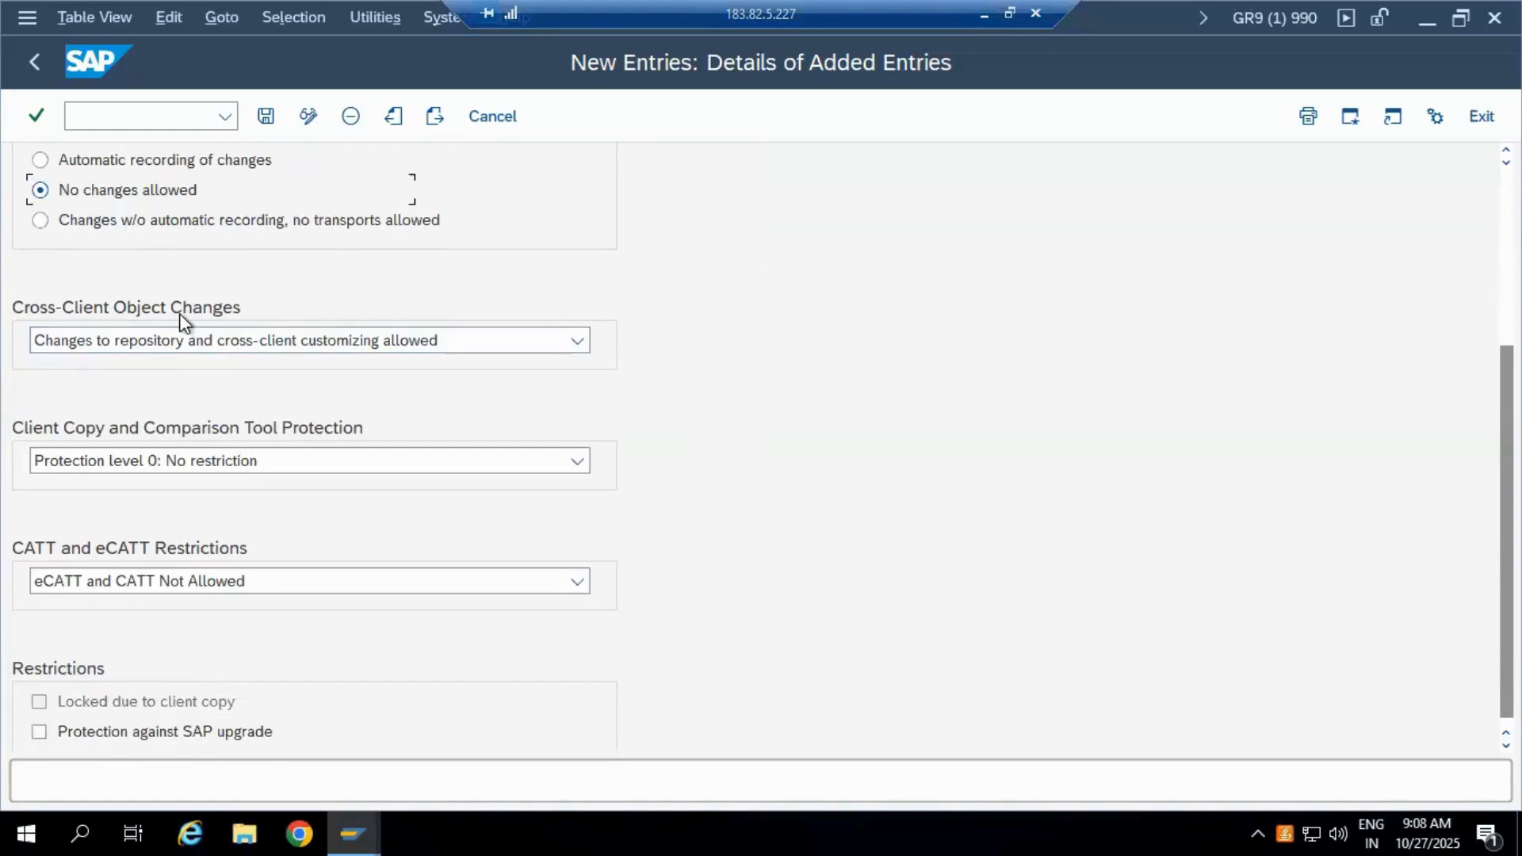
click(575, 344)
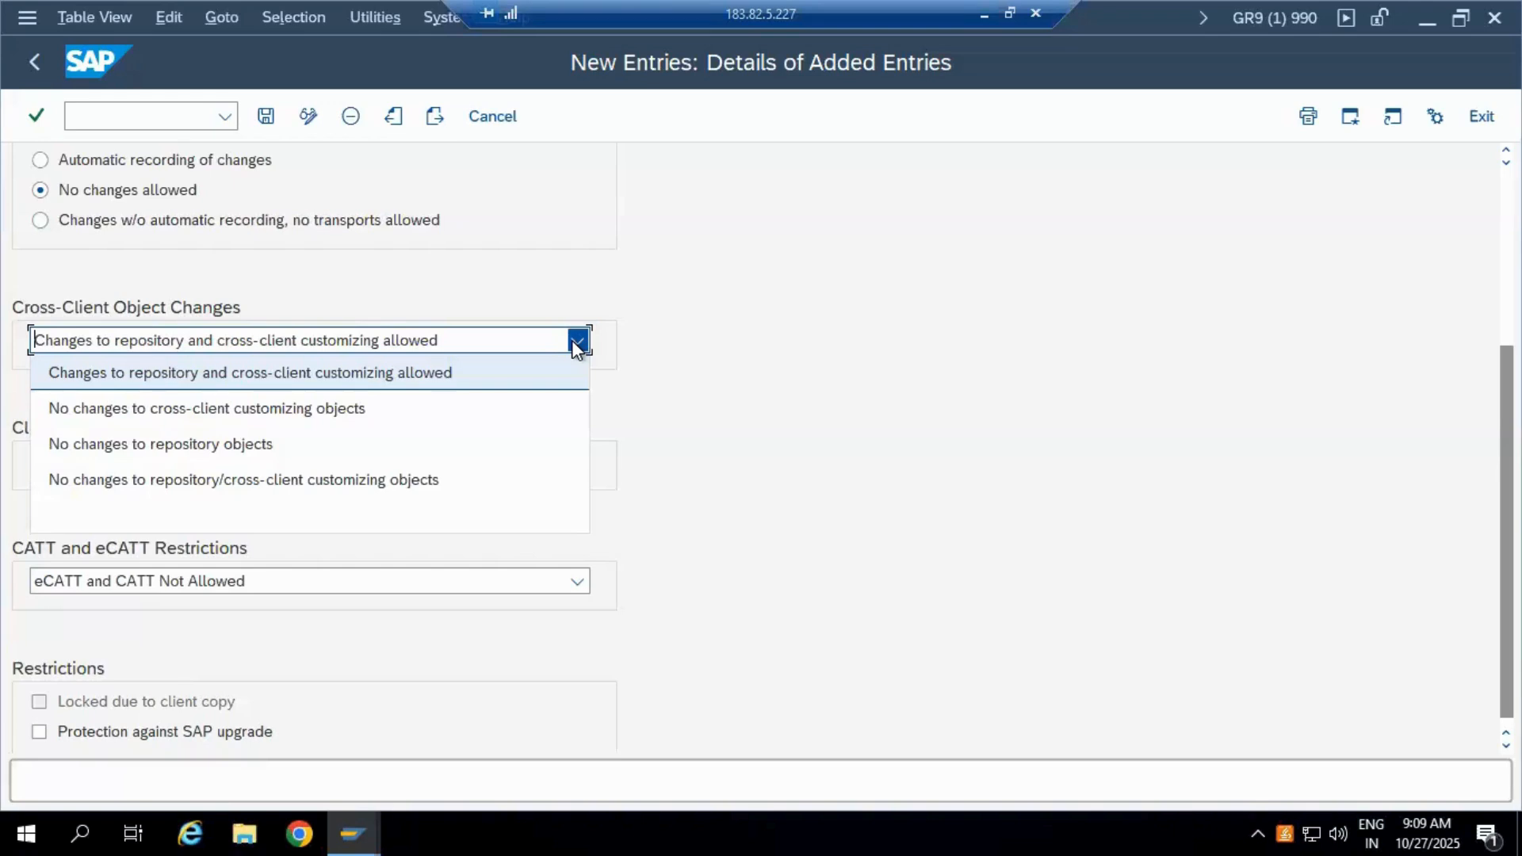
click(290, 486)
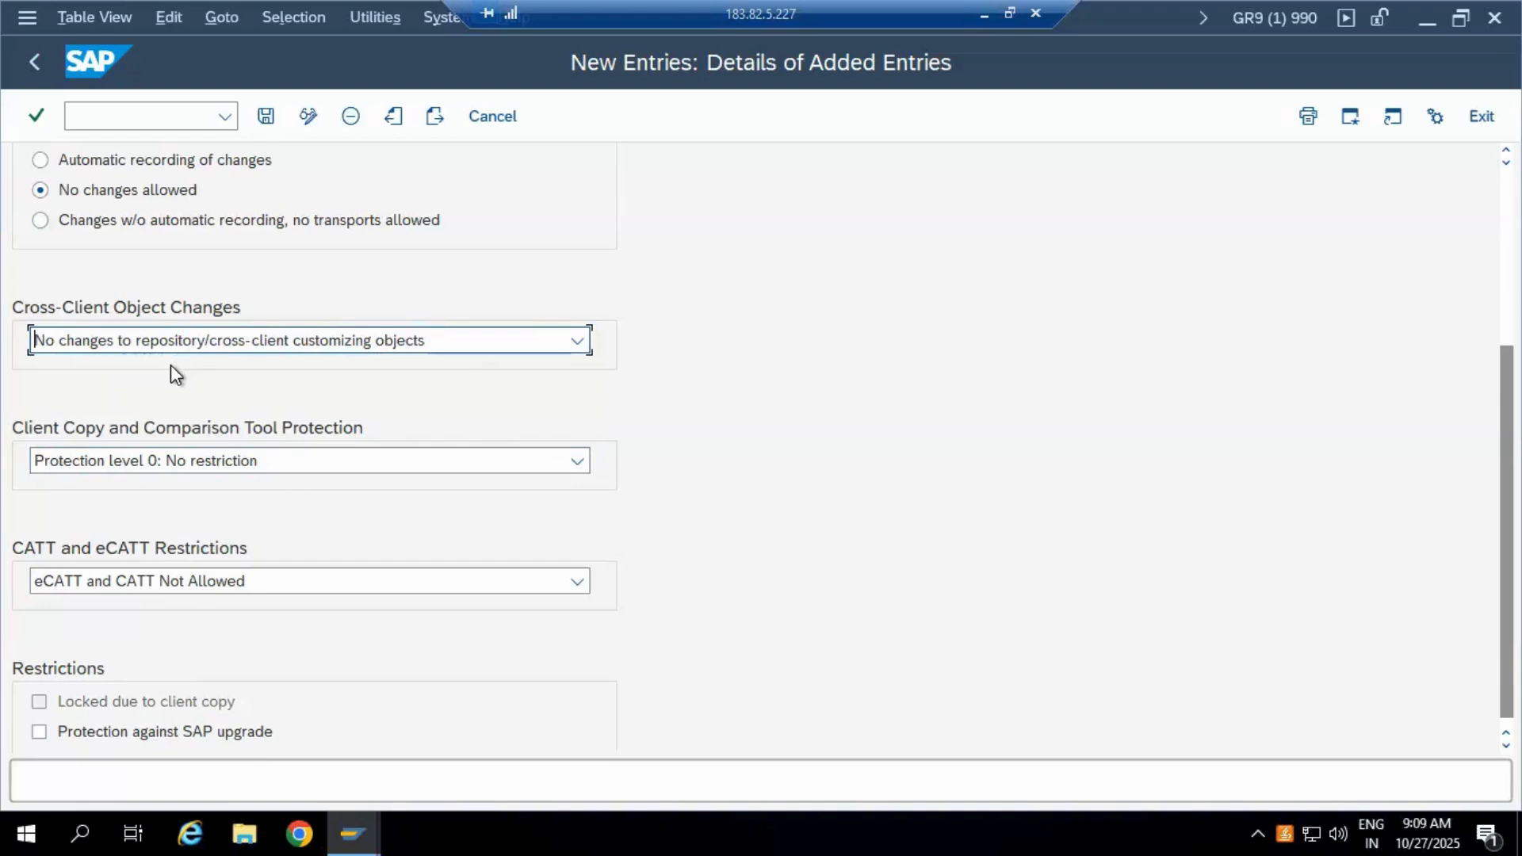
scroll(719, 449, down, 1)
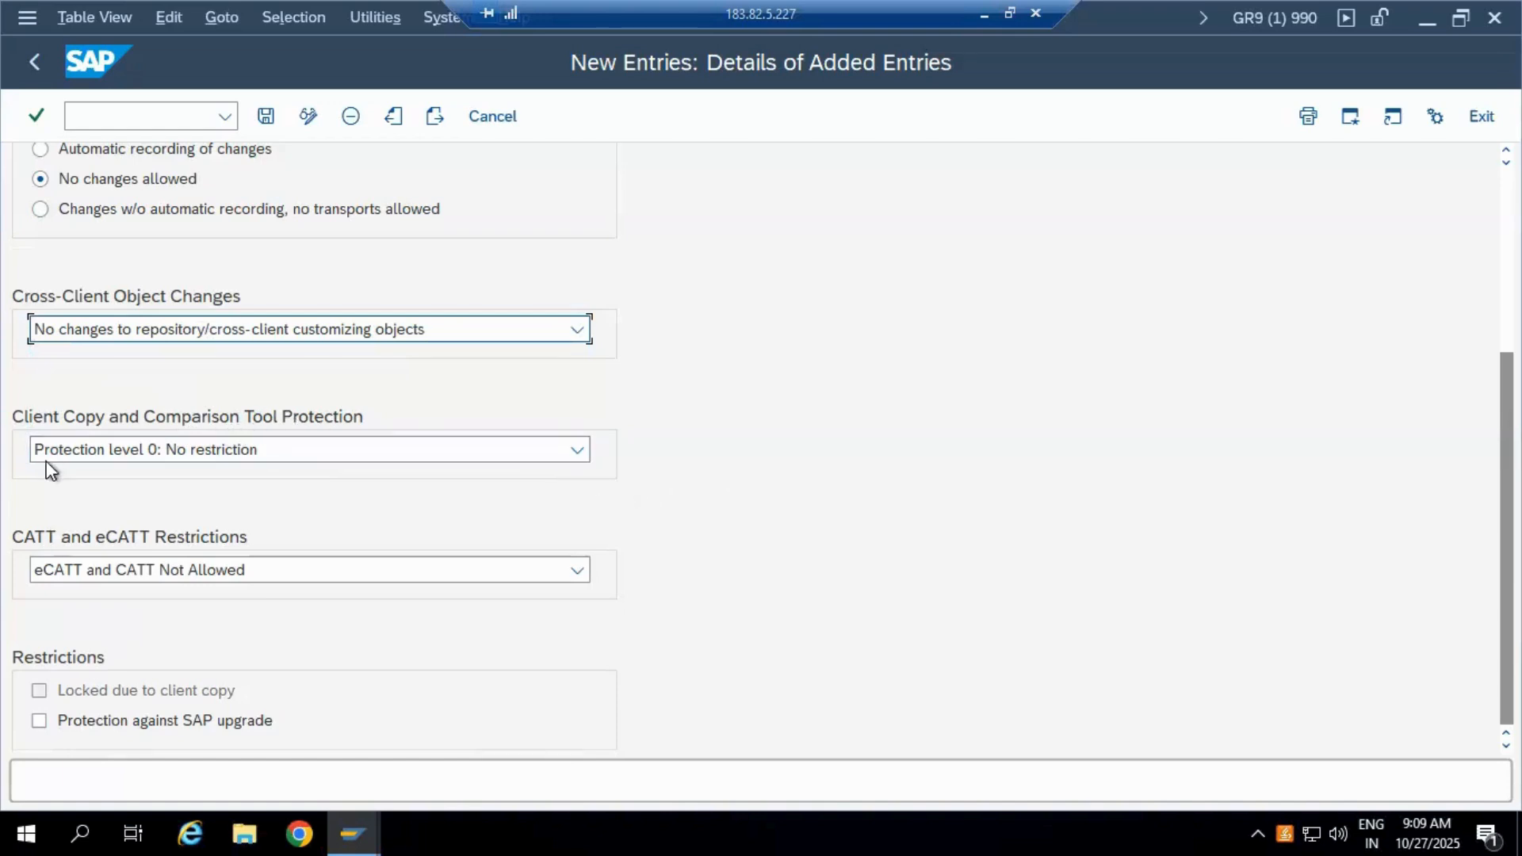
click(577, 452)
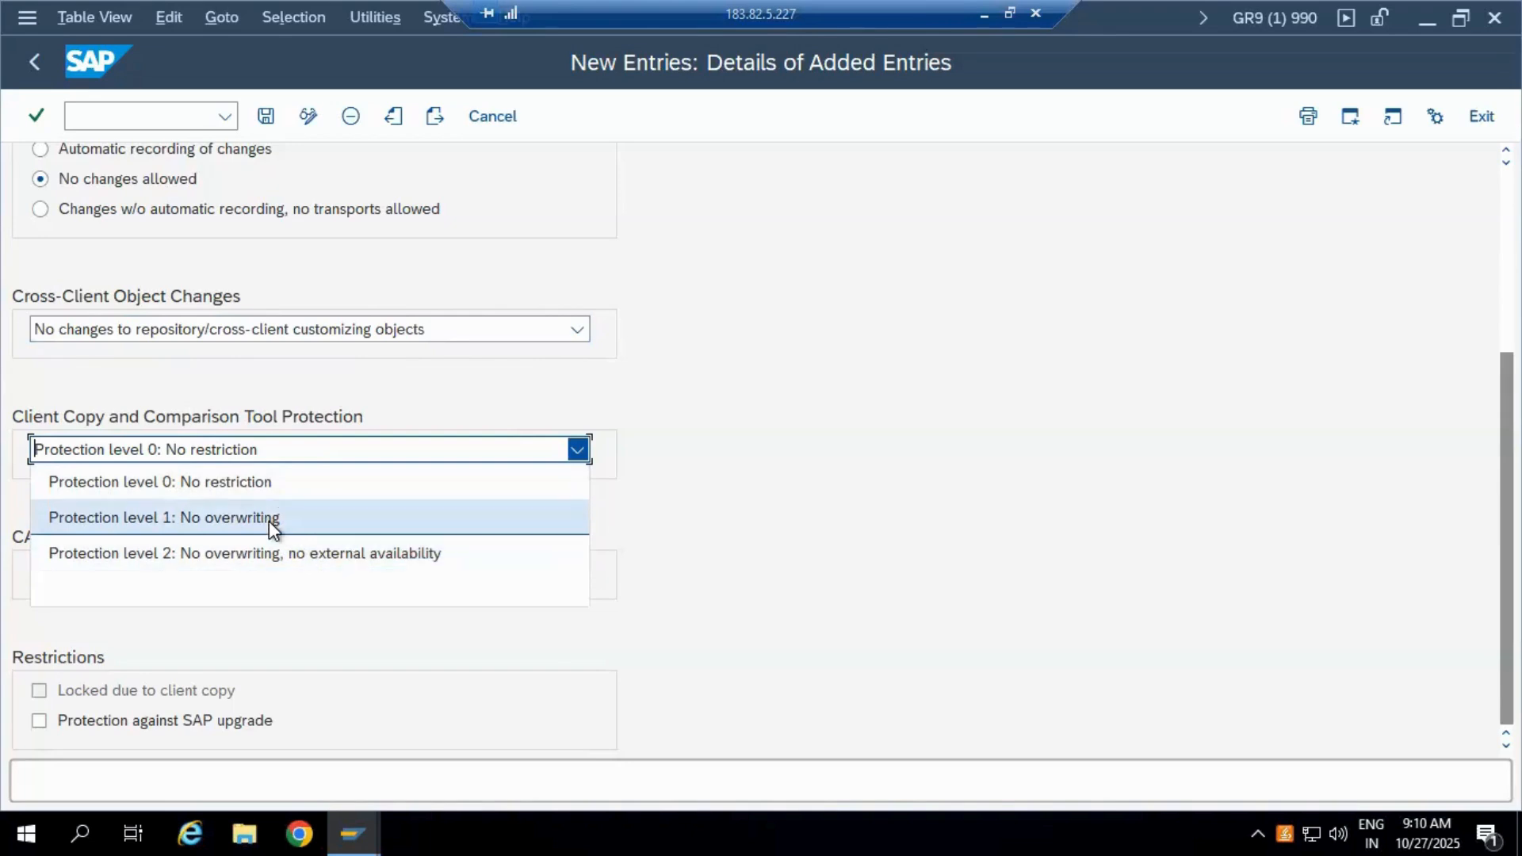
click(312, 521)
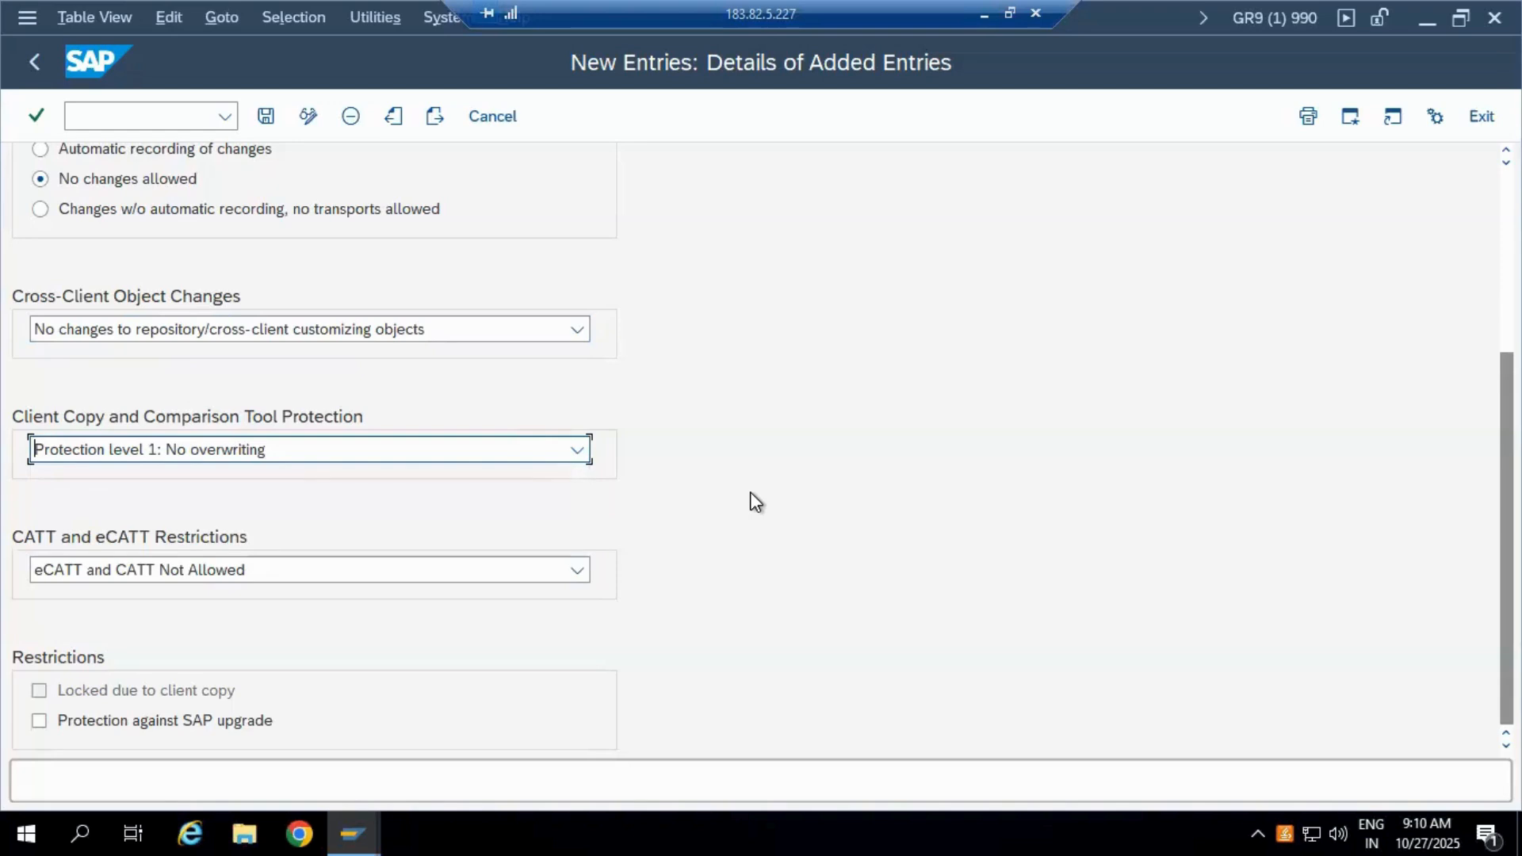
click(577, 447)
click(312, 493)
click(577, 449)
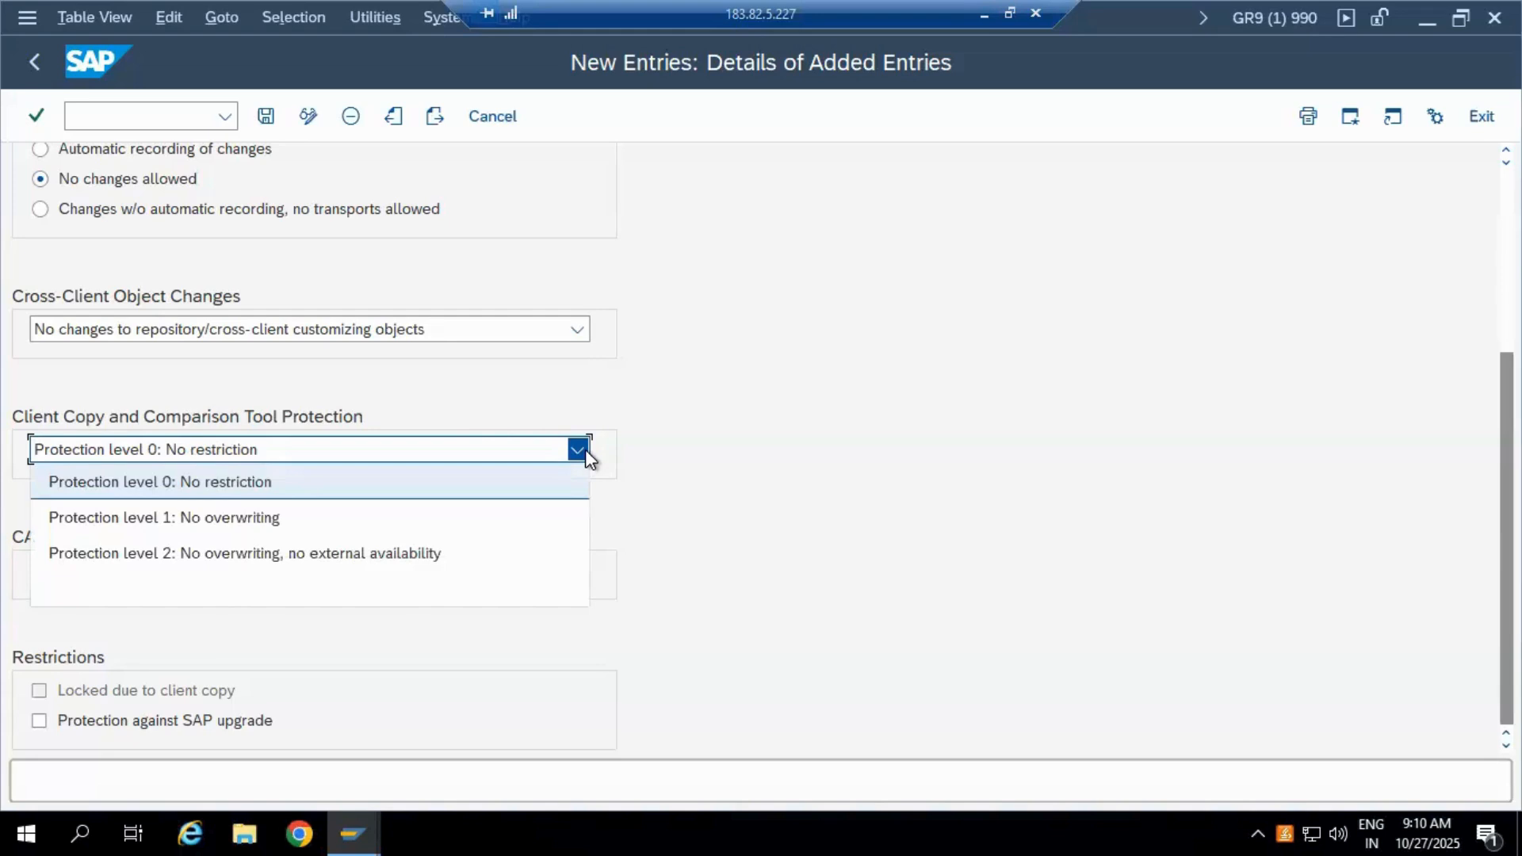
click(458, 560)
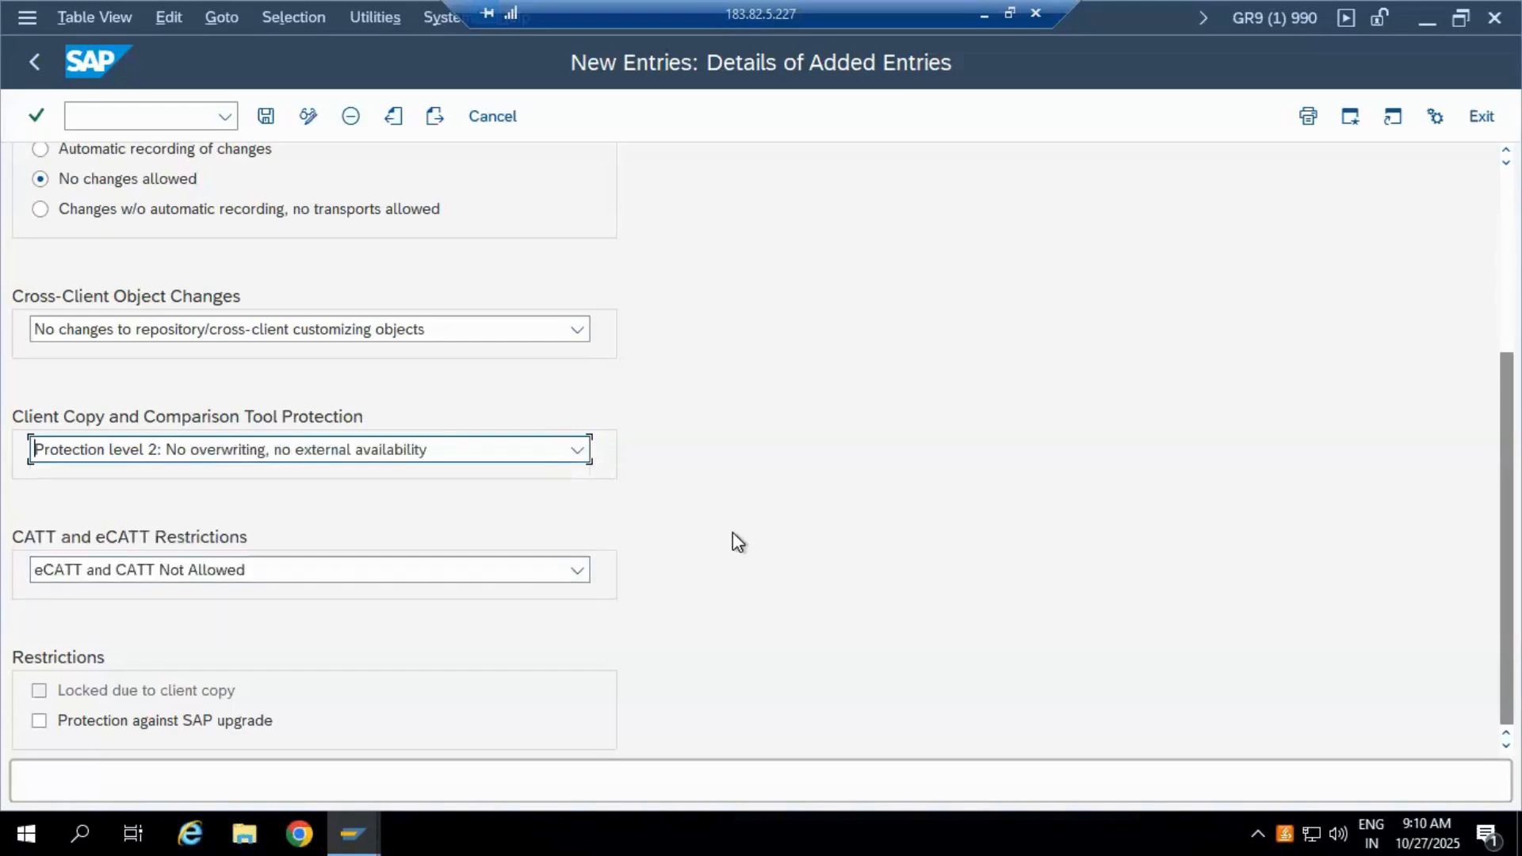
click(584, 452)
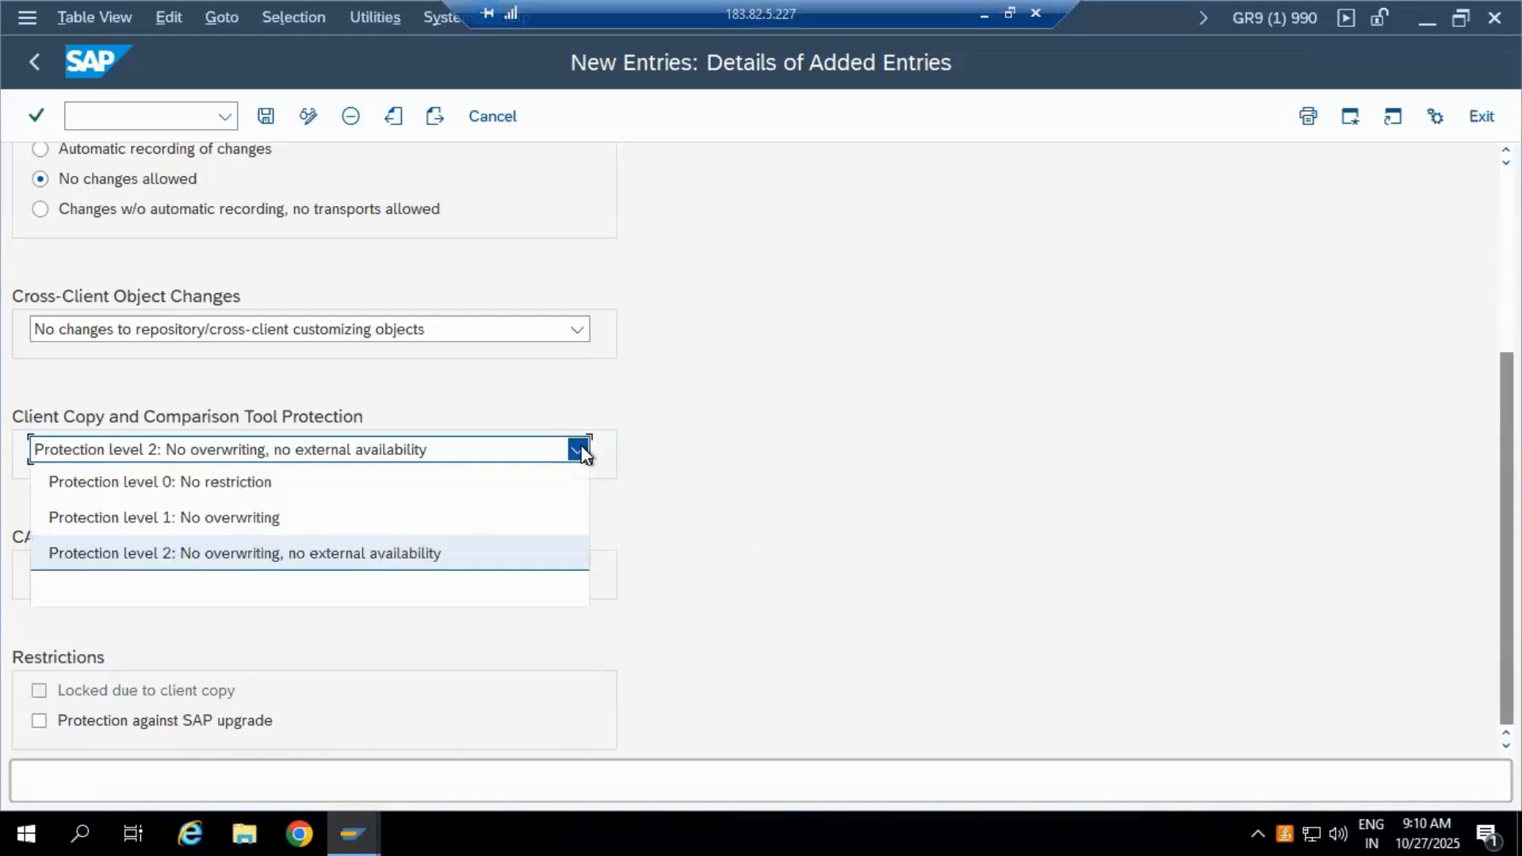
click(244, 487)
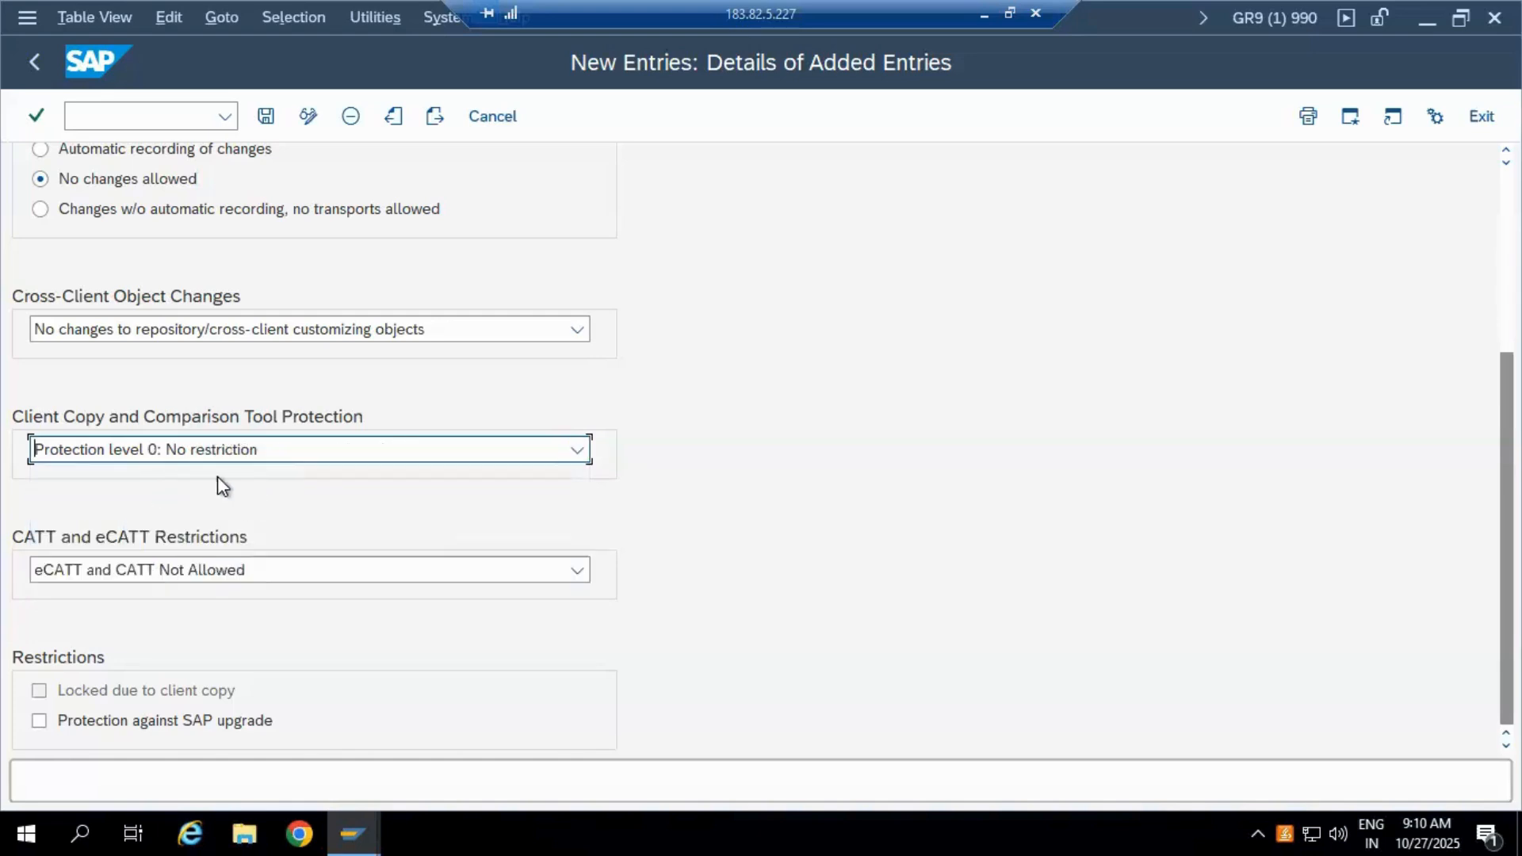
click(576, 452)
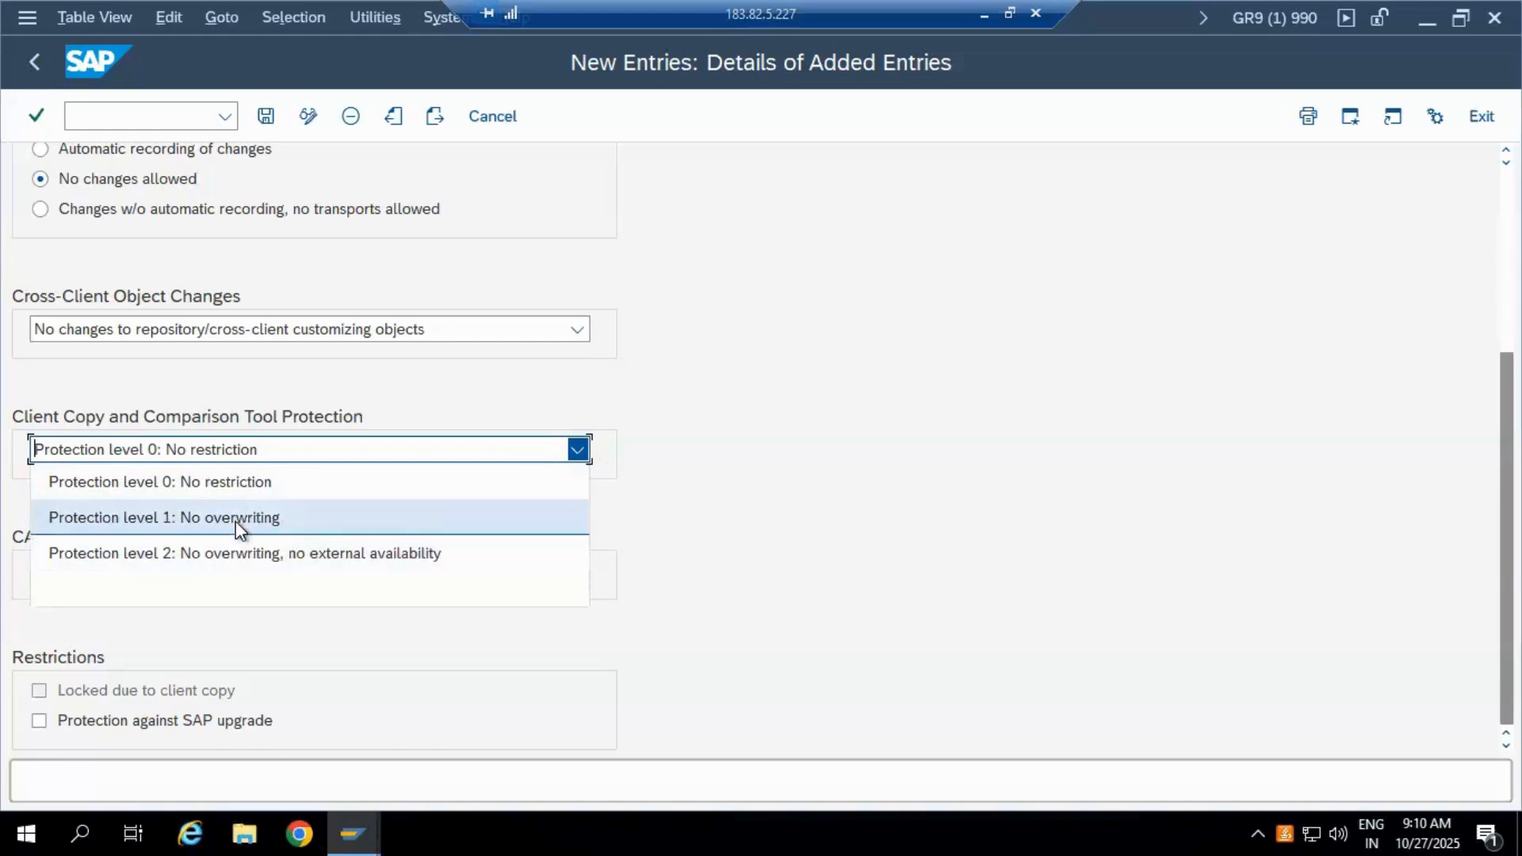
click(719, 485)
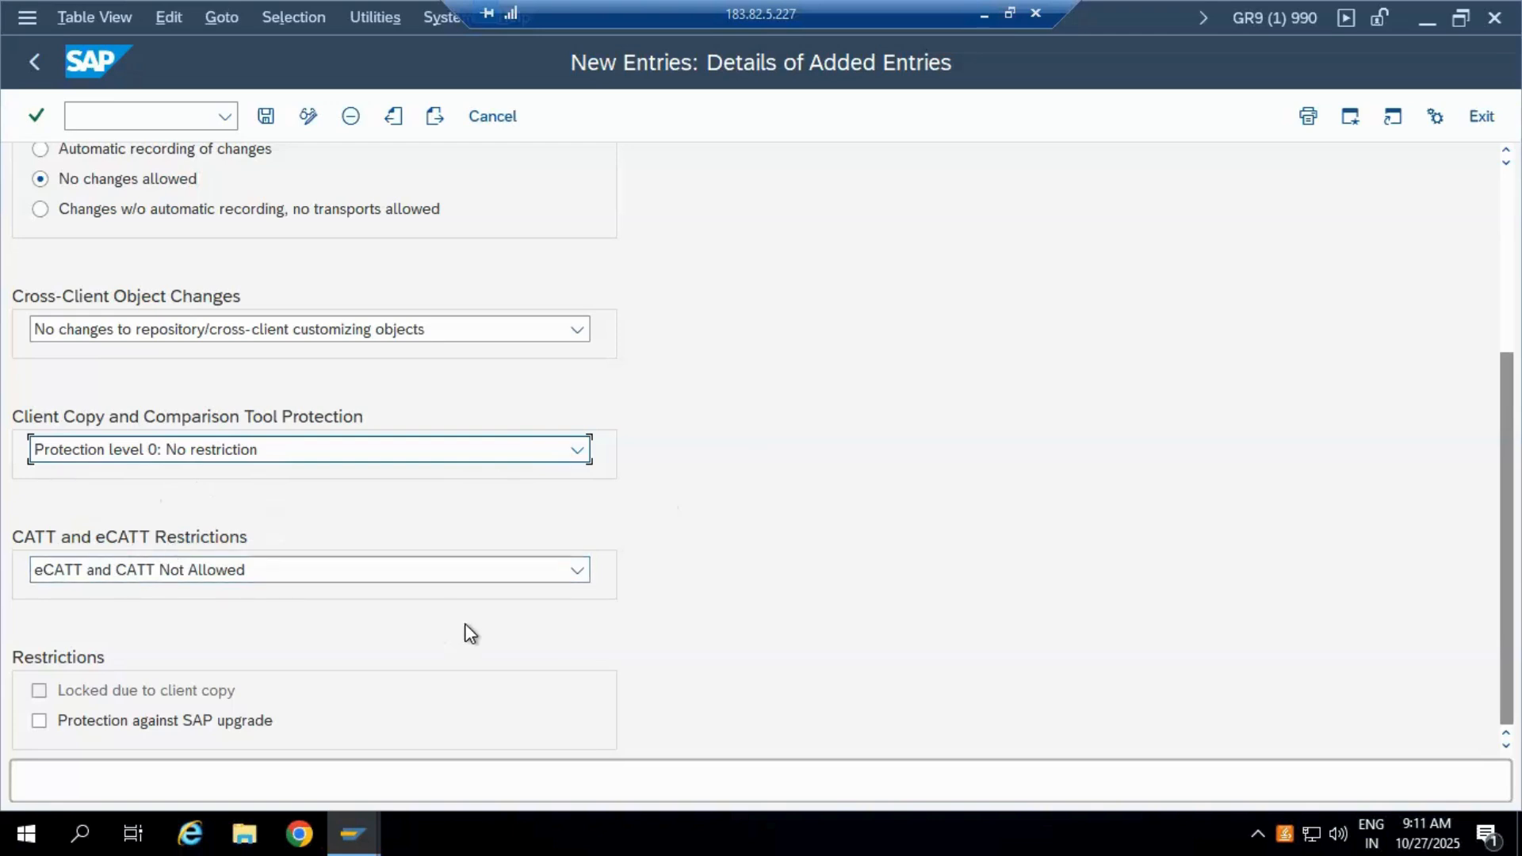
click(577, 571)
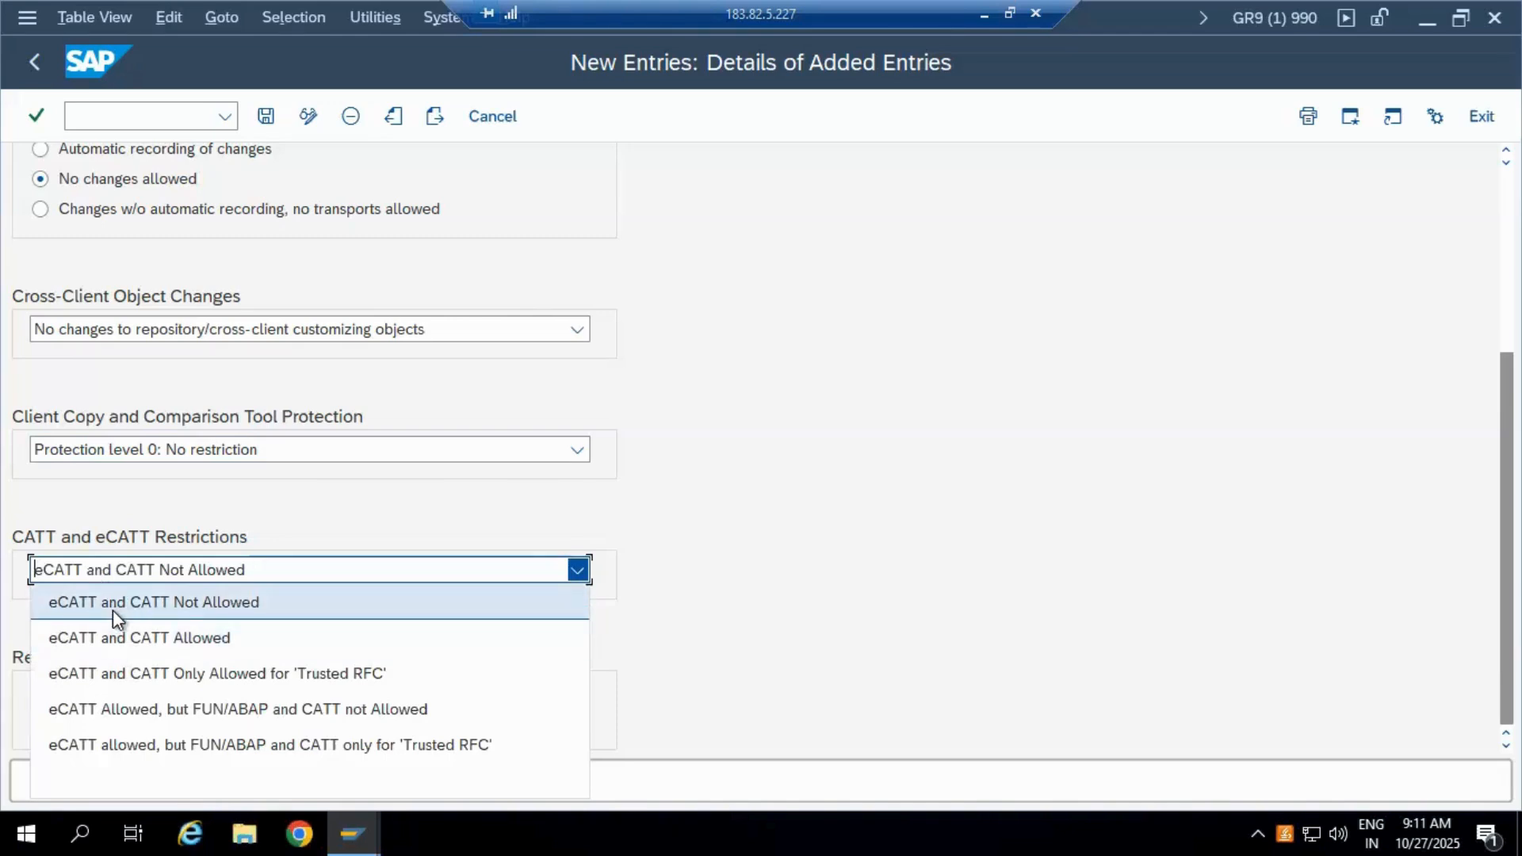
click(768, 552)
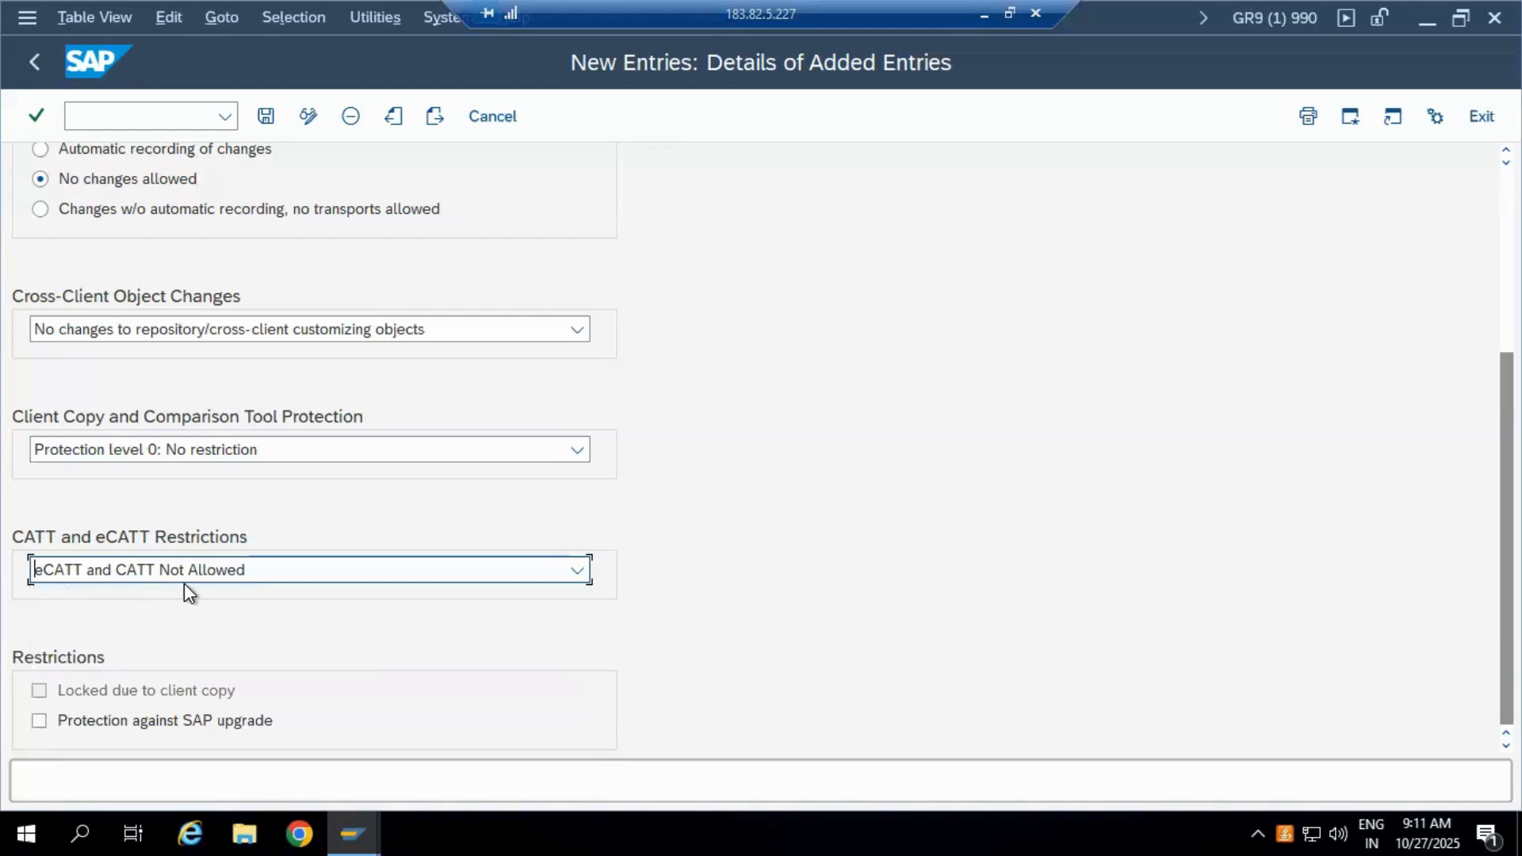
click(578, 569)
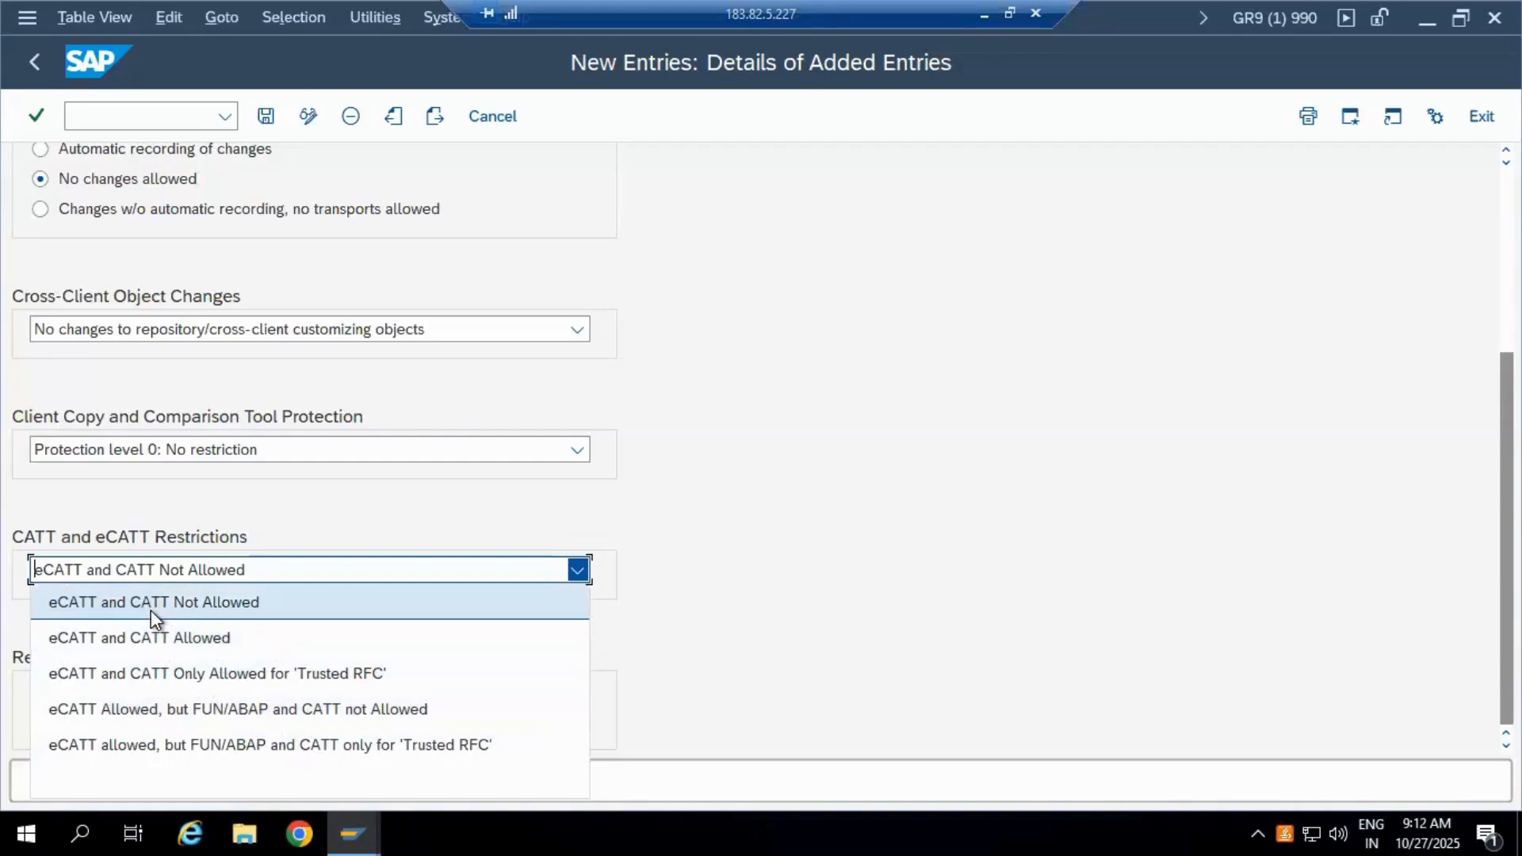
click(777, 543)
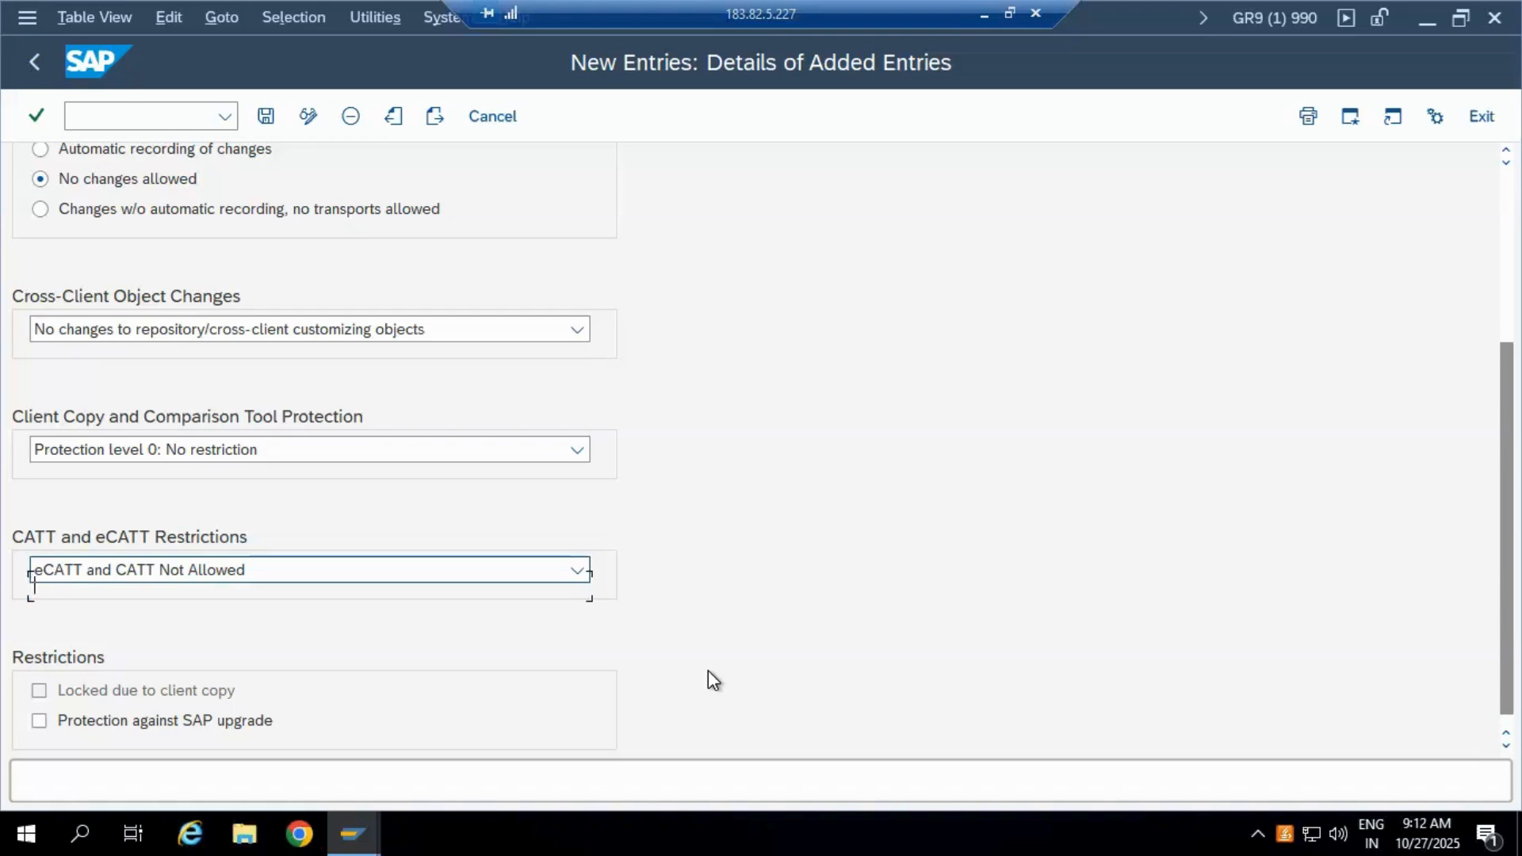
Step: Save client 555 and open the details of the 'Data was saved' message
scroll(707, 669, up, 5)
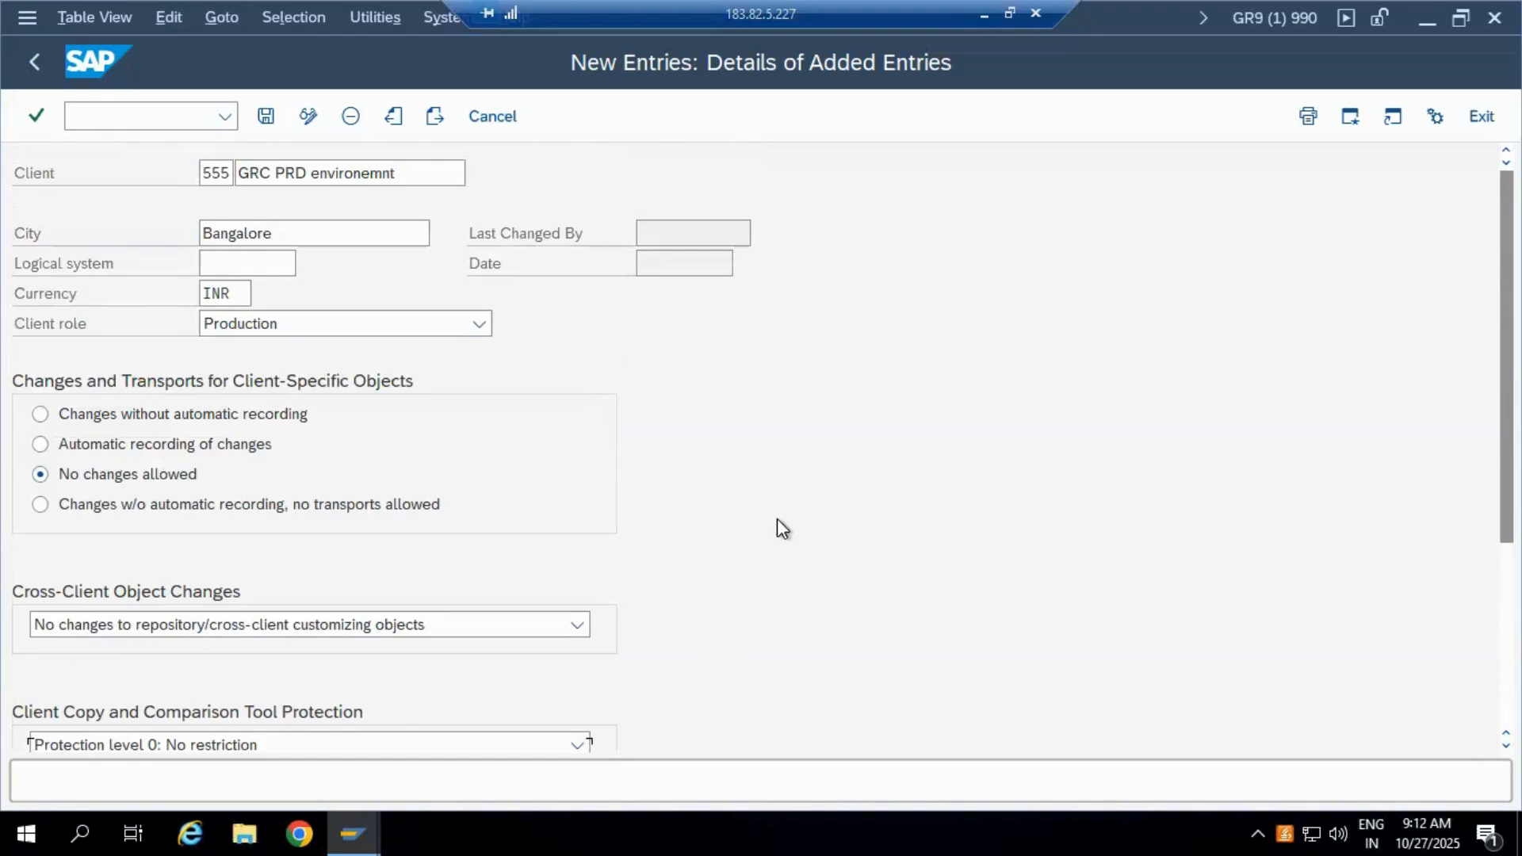
click(266, 119)
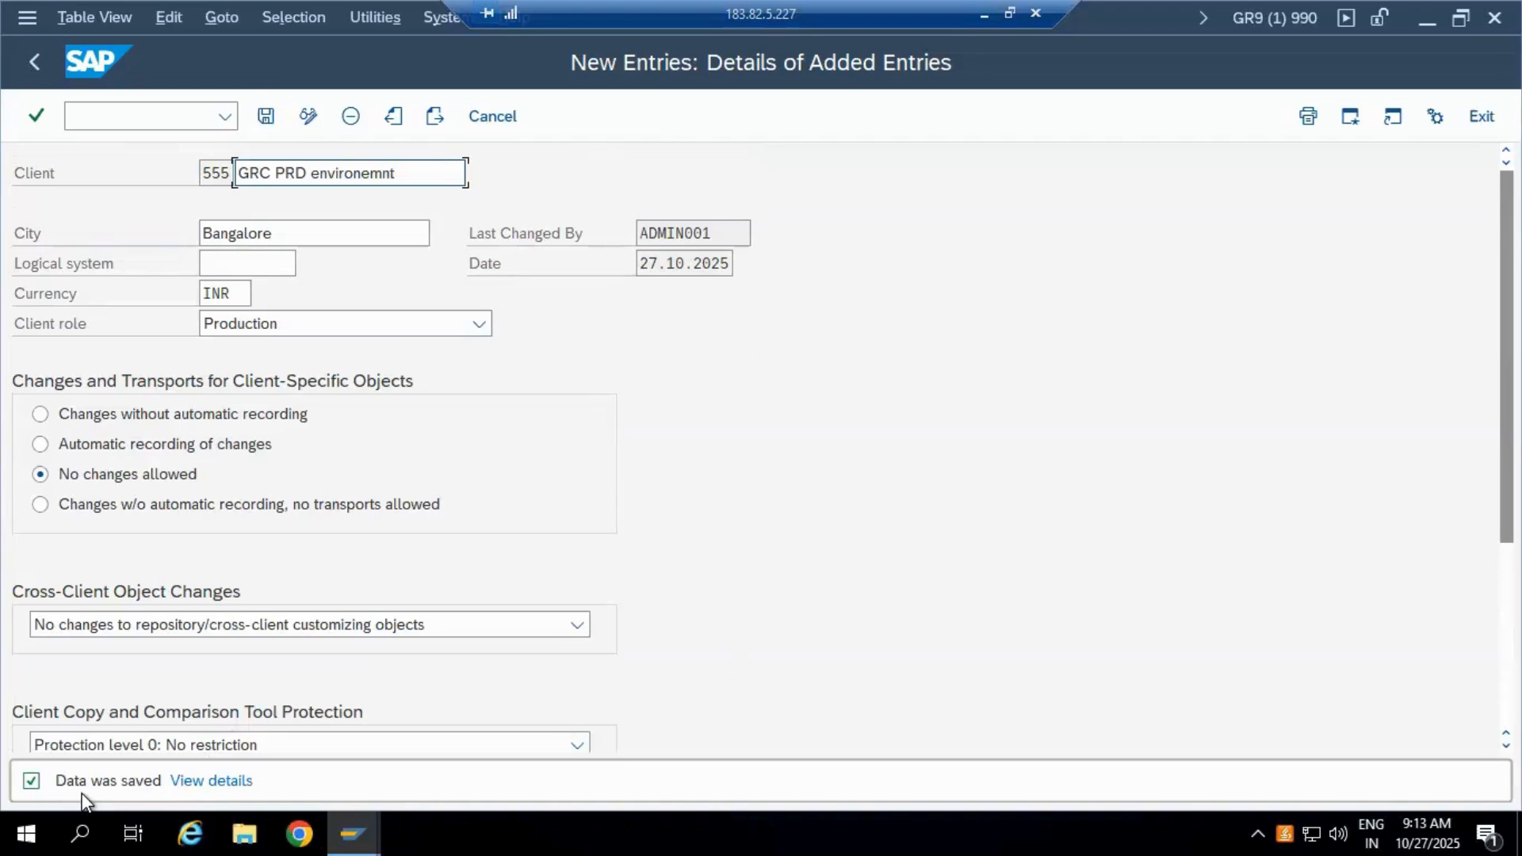
click(195, 783)
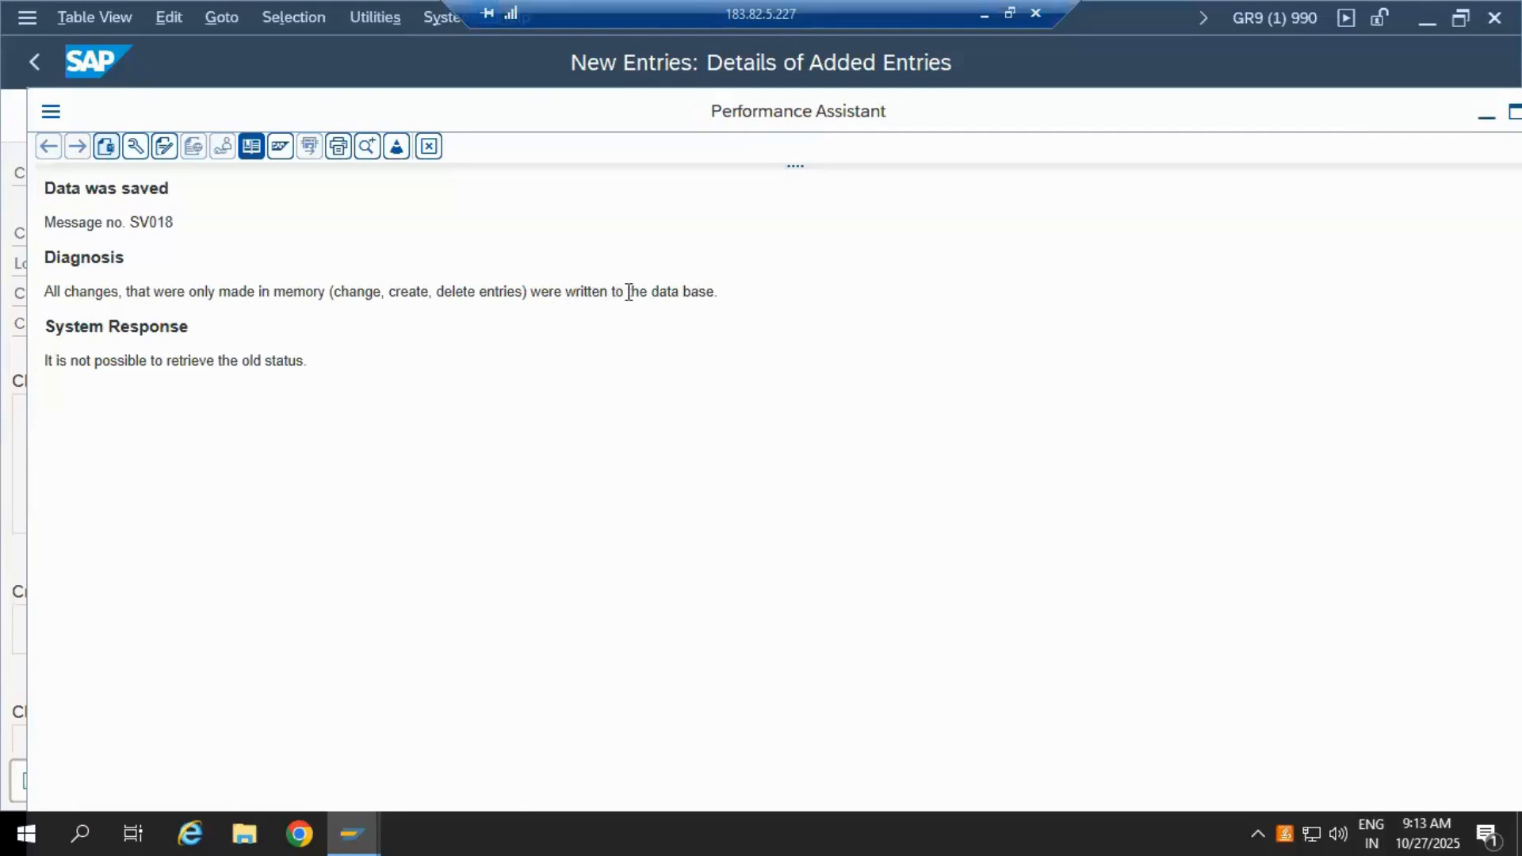
Step: Highlight the Diagnosis sentence about saved changes in the SV018 help, then clear the selection
drag(717, 292, 12, 313)
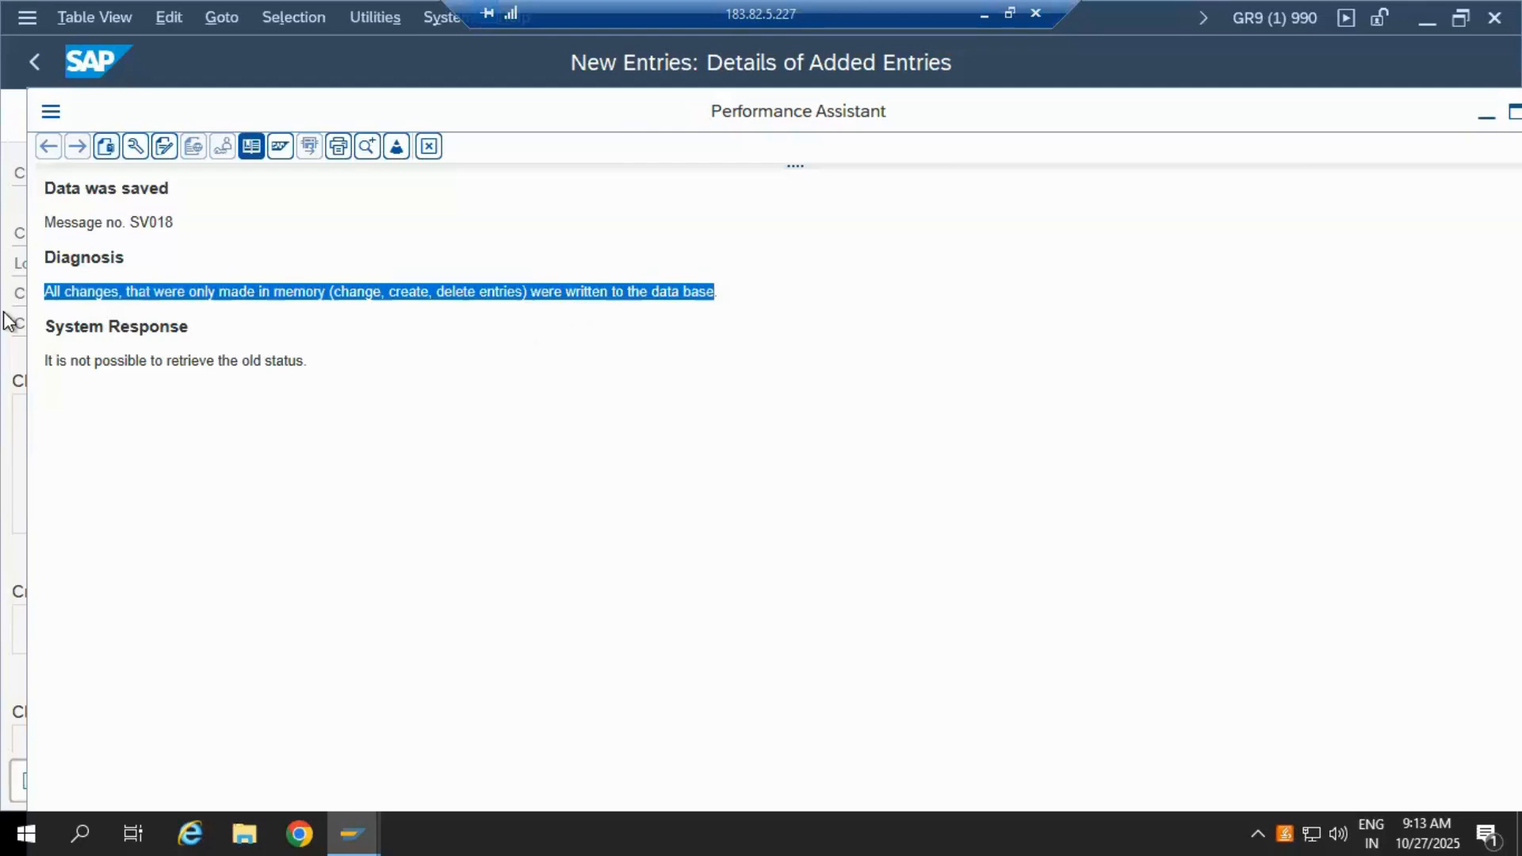
click(1290, 266)
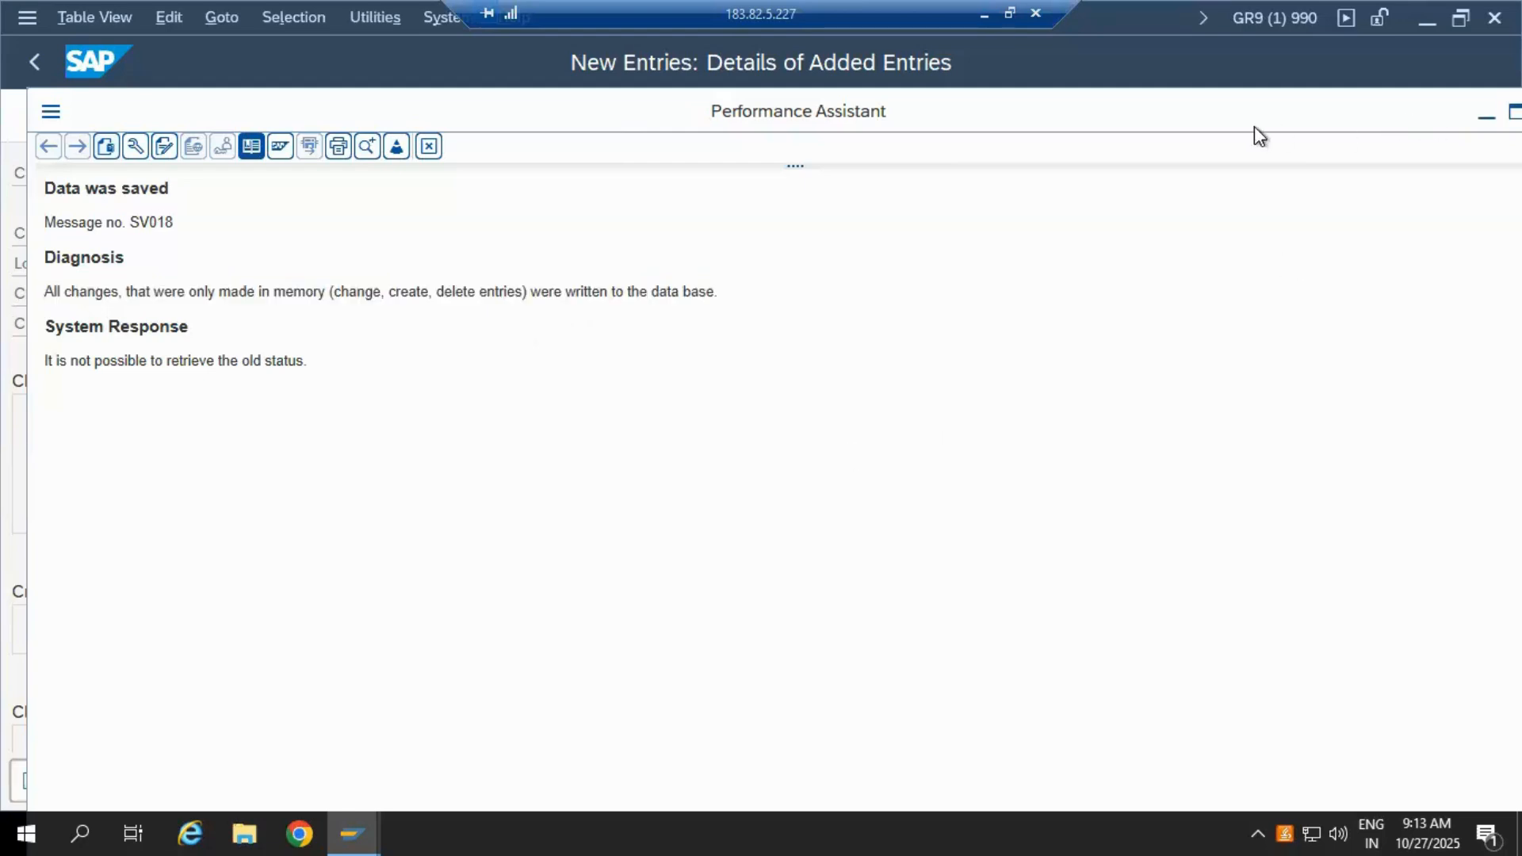
Step: Go back to the Clients overview and select the new 555 'GRC PRD environemnt' row
click(36, 61)
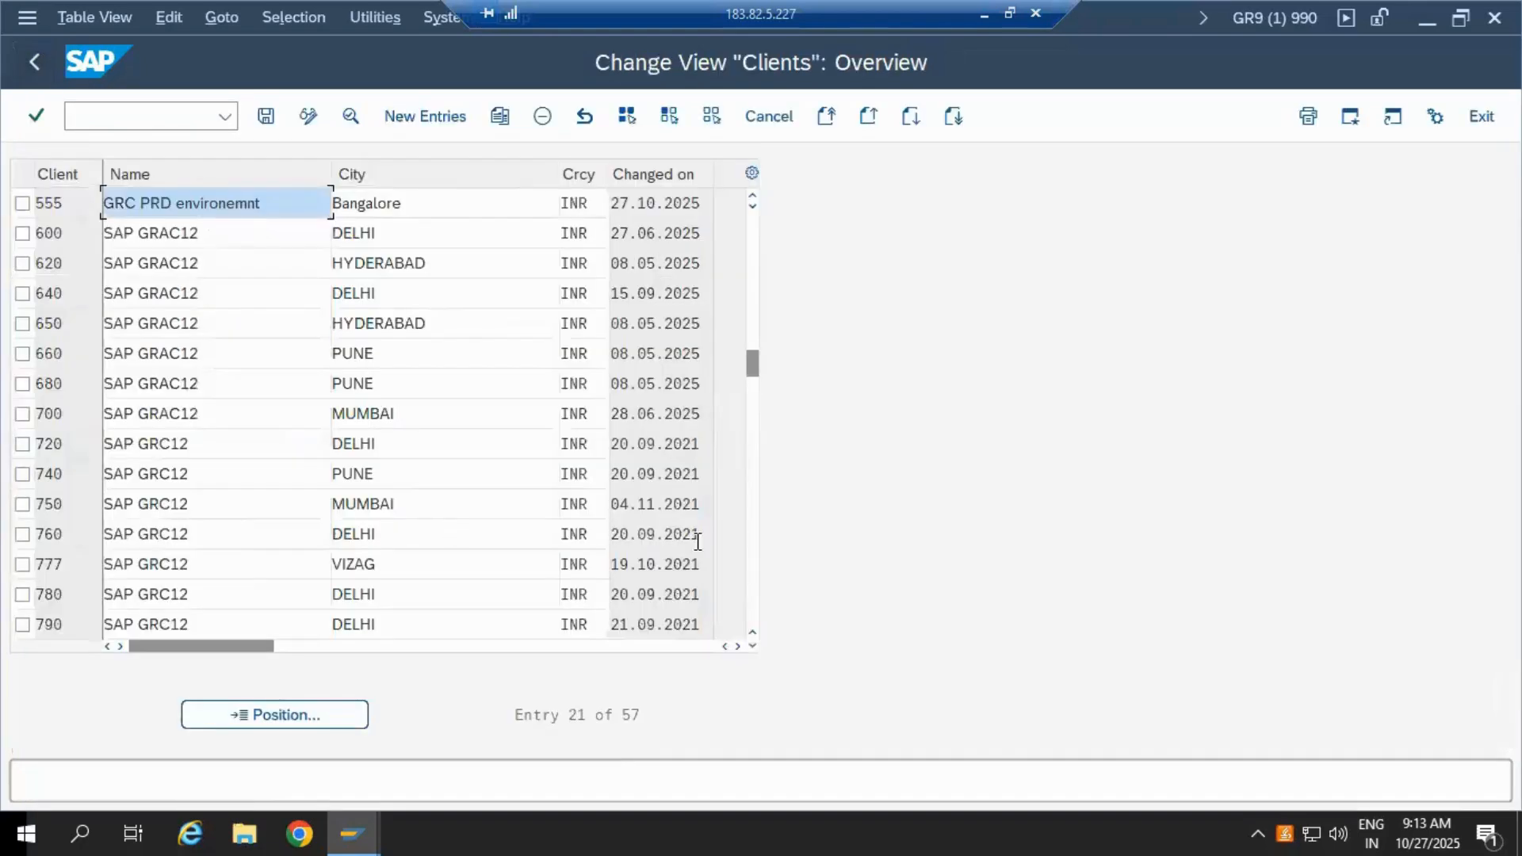
scroll(141, 471, up, 6)
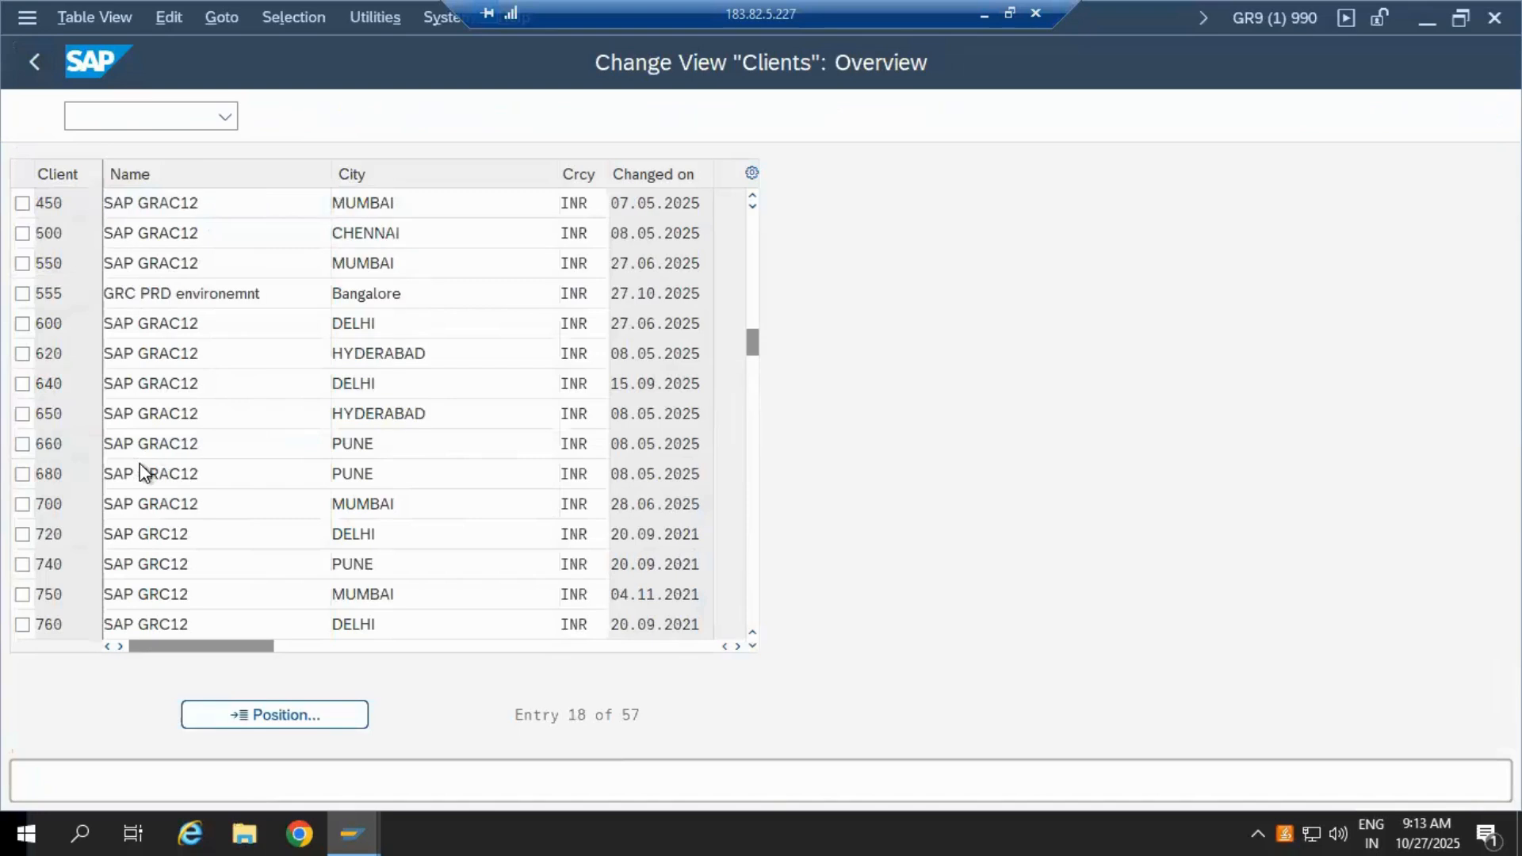
scroll(141, 472, down, 4)
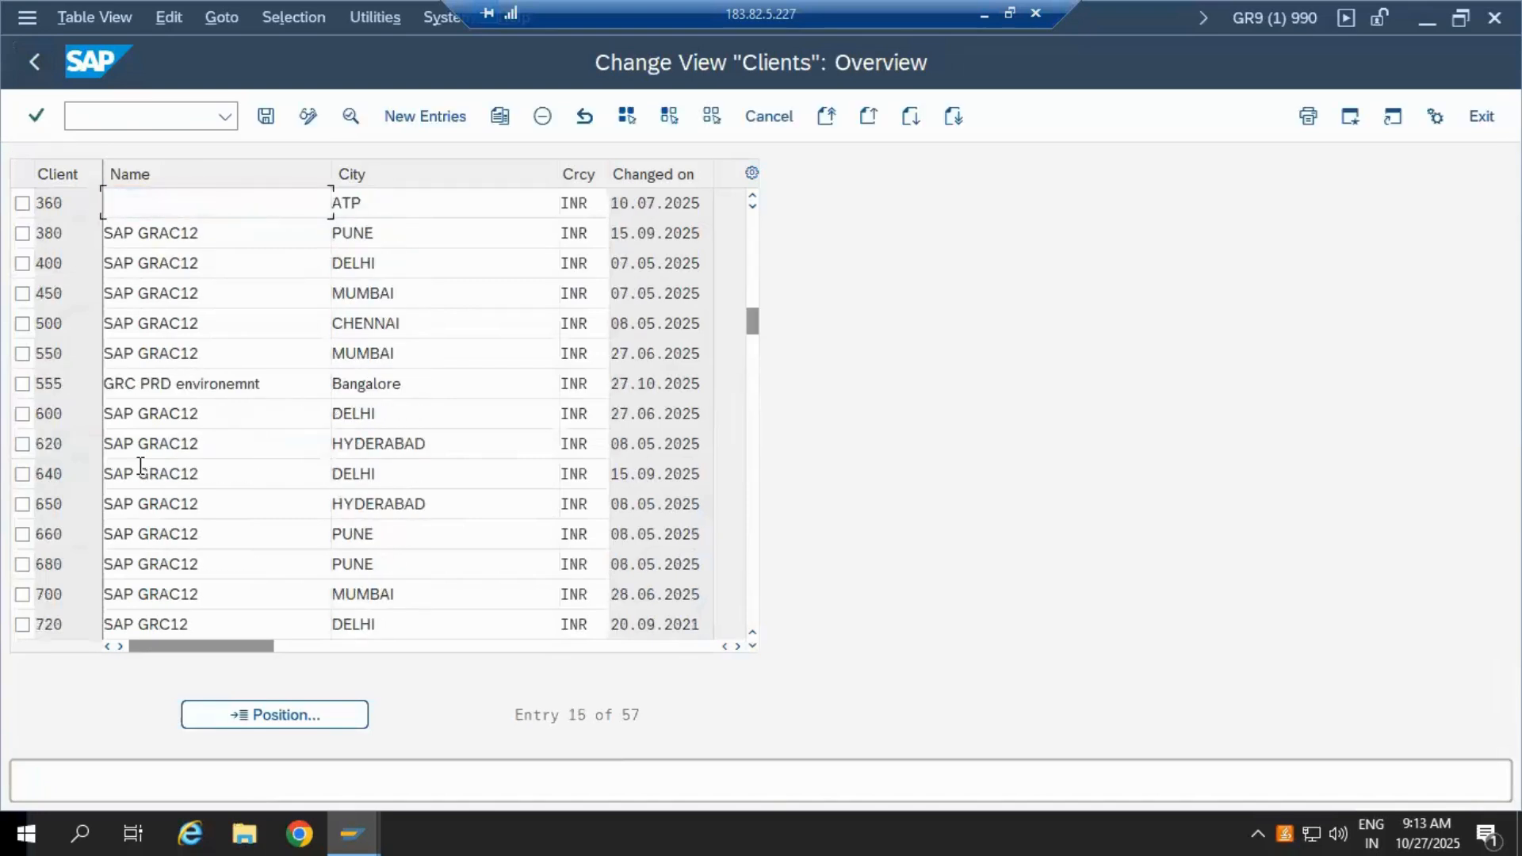
scroll(141, 467, down, 1)
scroll(132, 421, down, 1)
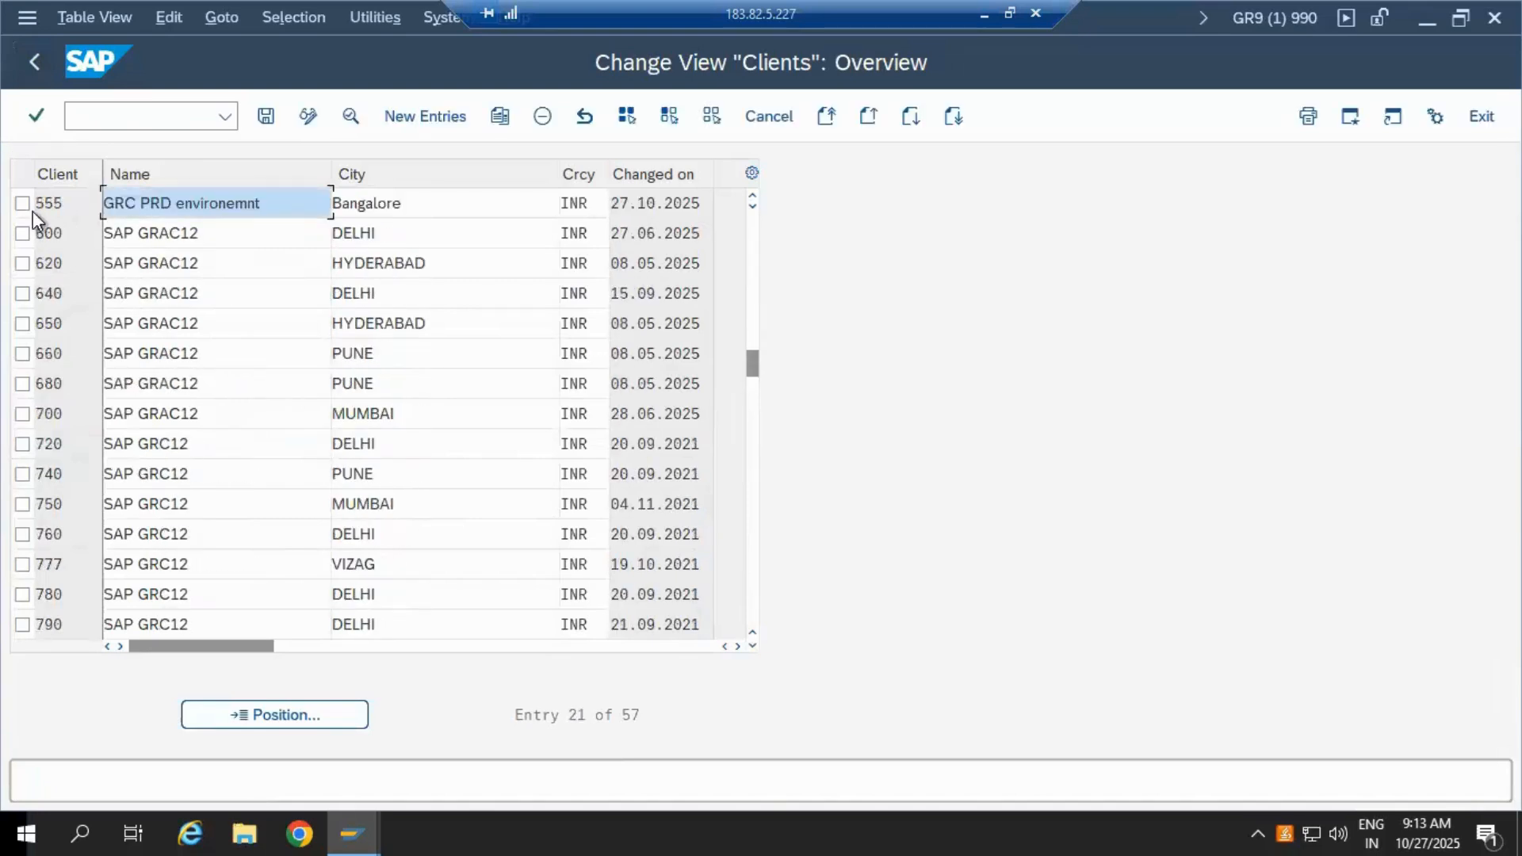
click(48, 204)
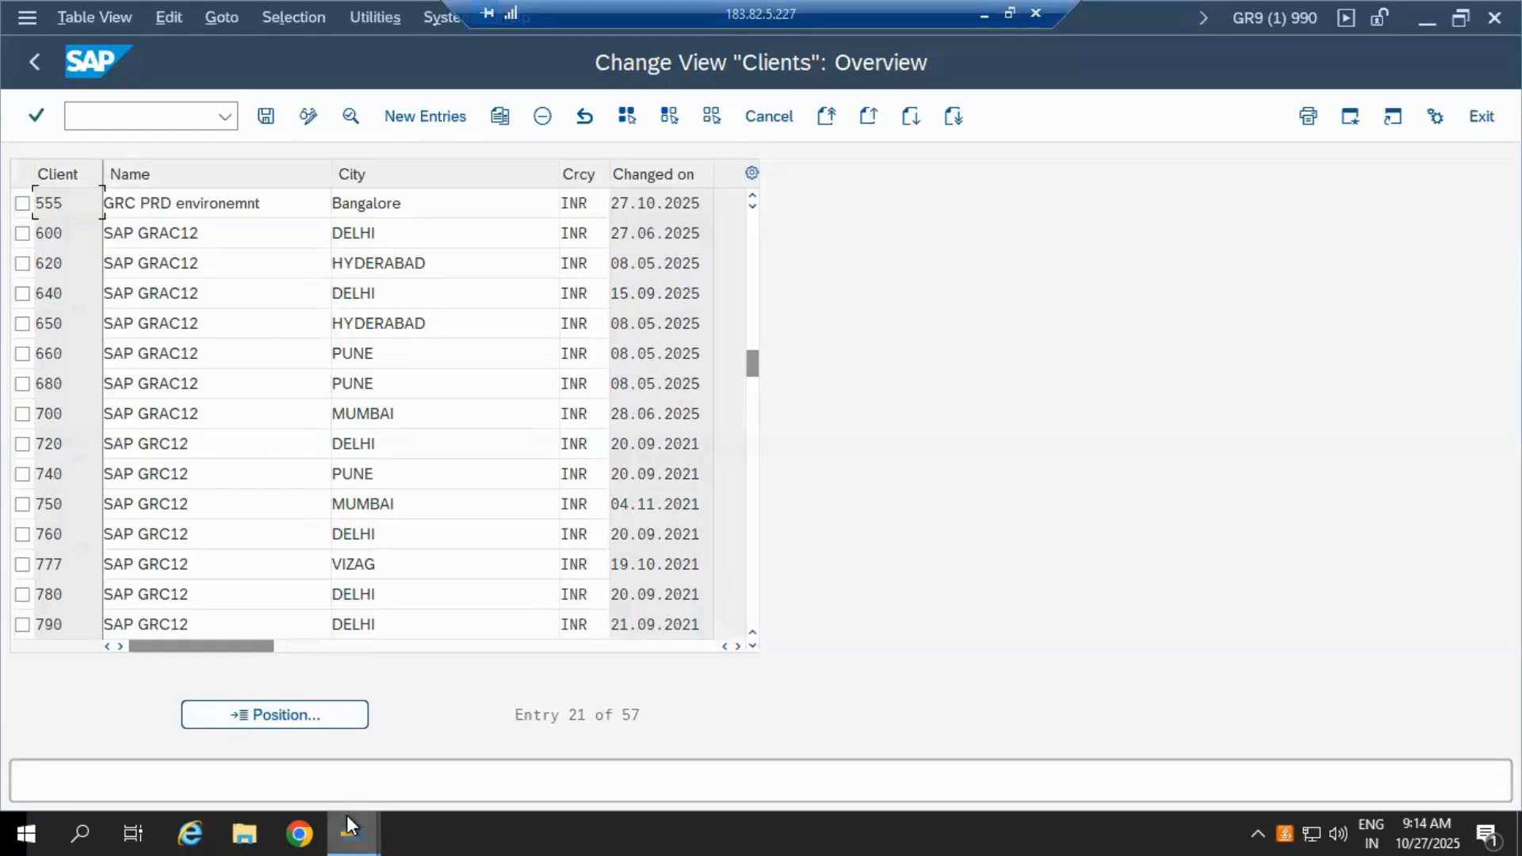
Step: Bring SAP Logon 770 forward and connect to the SAP GRC12-09 system
mouse_move(350, 828)
click(103, 737)
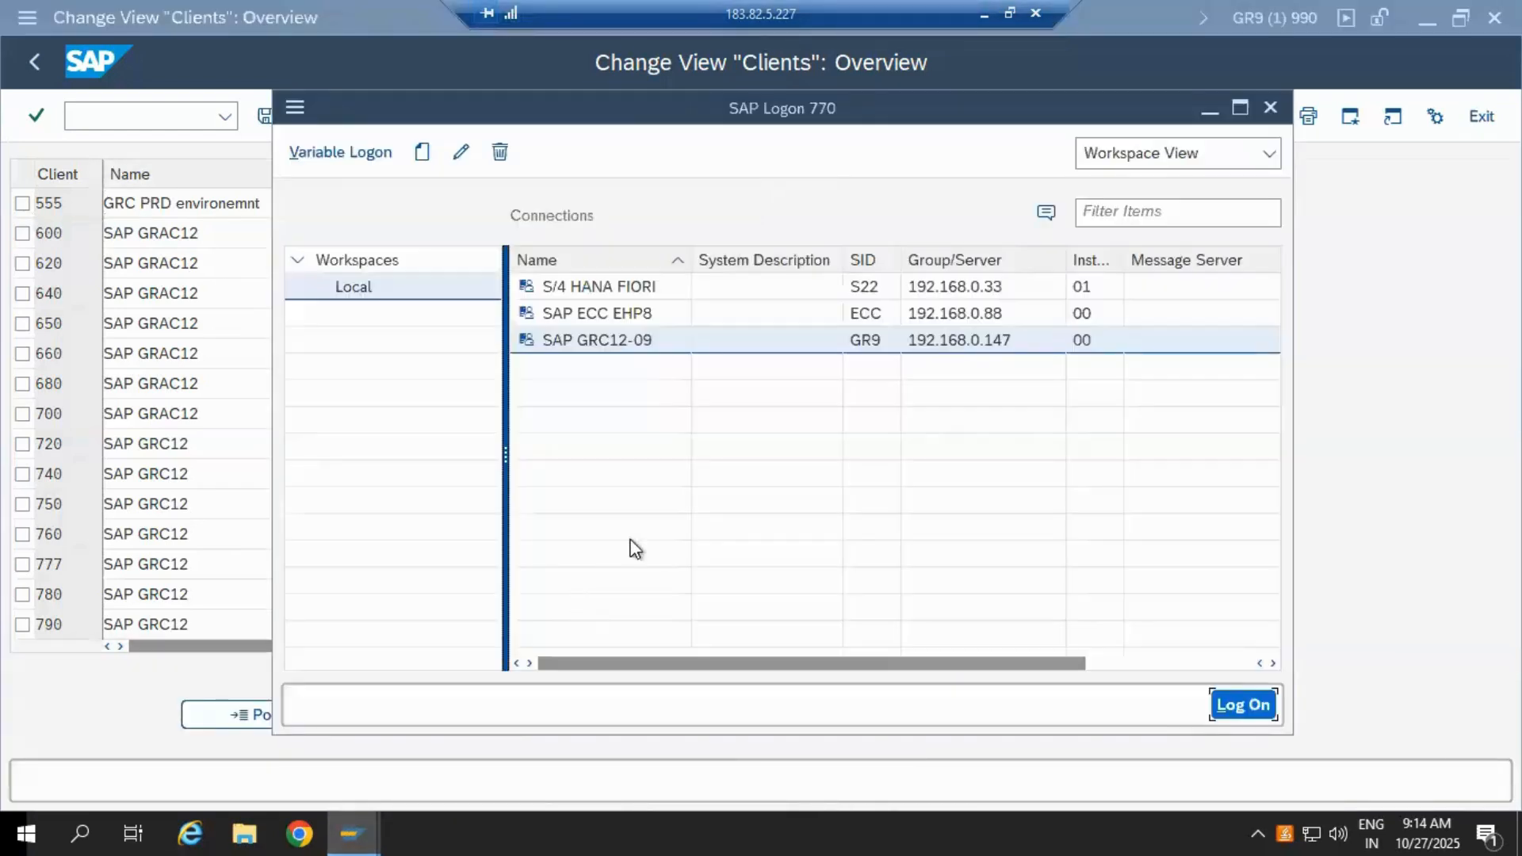
double_click(585, 346)
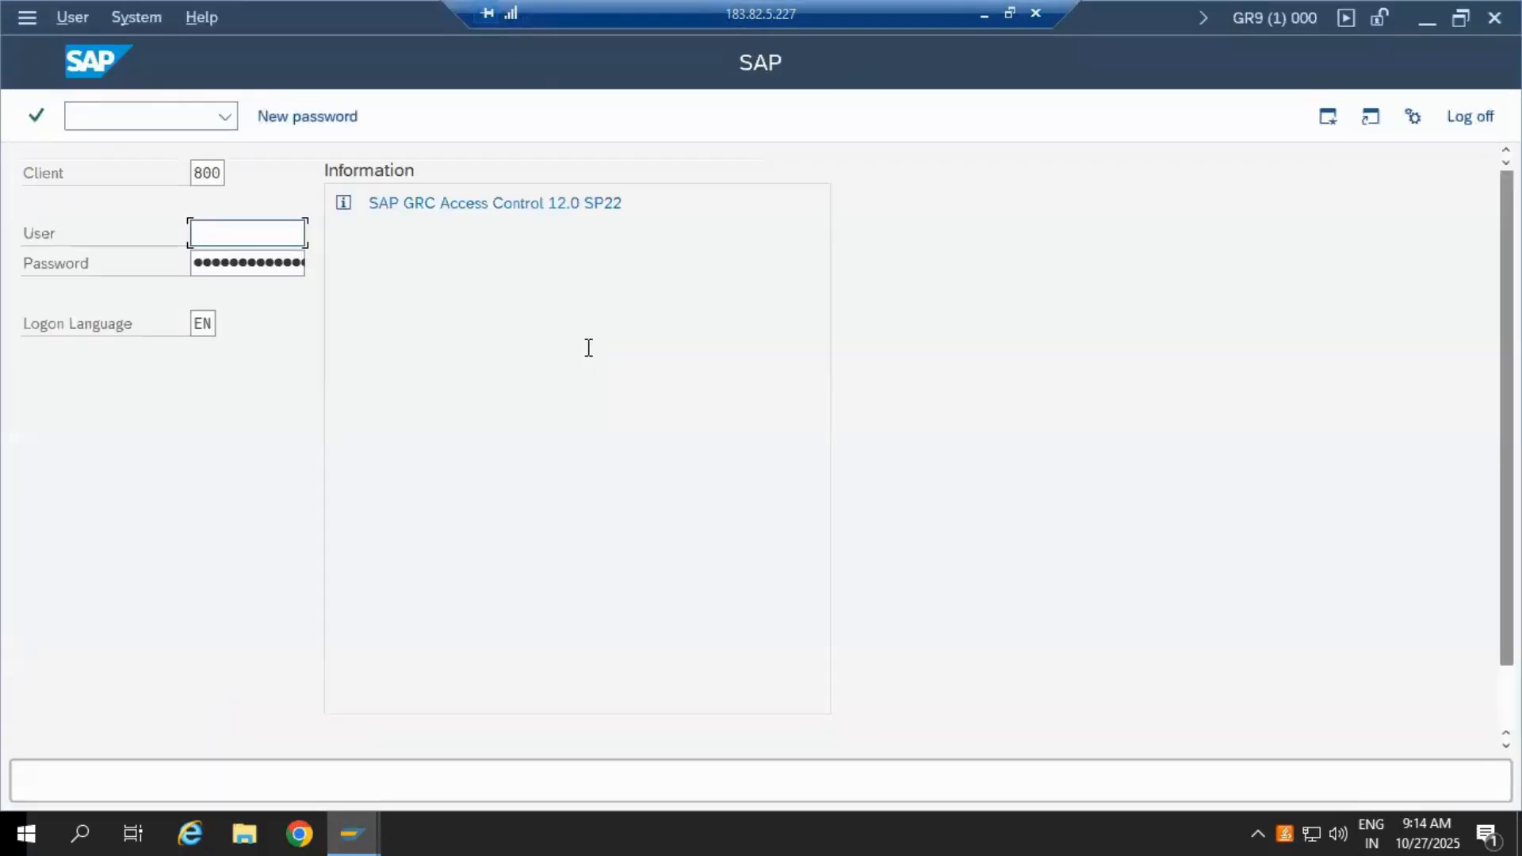
Step: On the logon screen, replace client 800 with 555, enter user SAP*, and move to Password
double_click(192, 174)
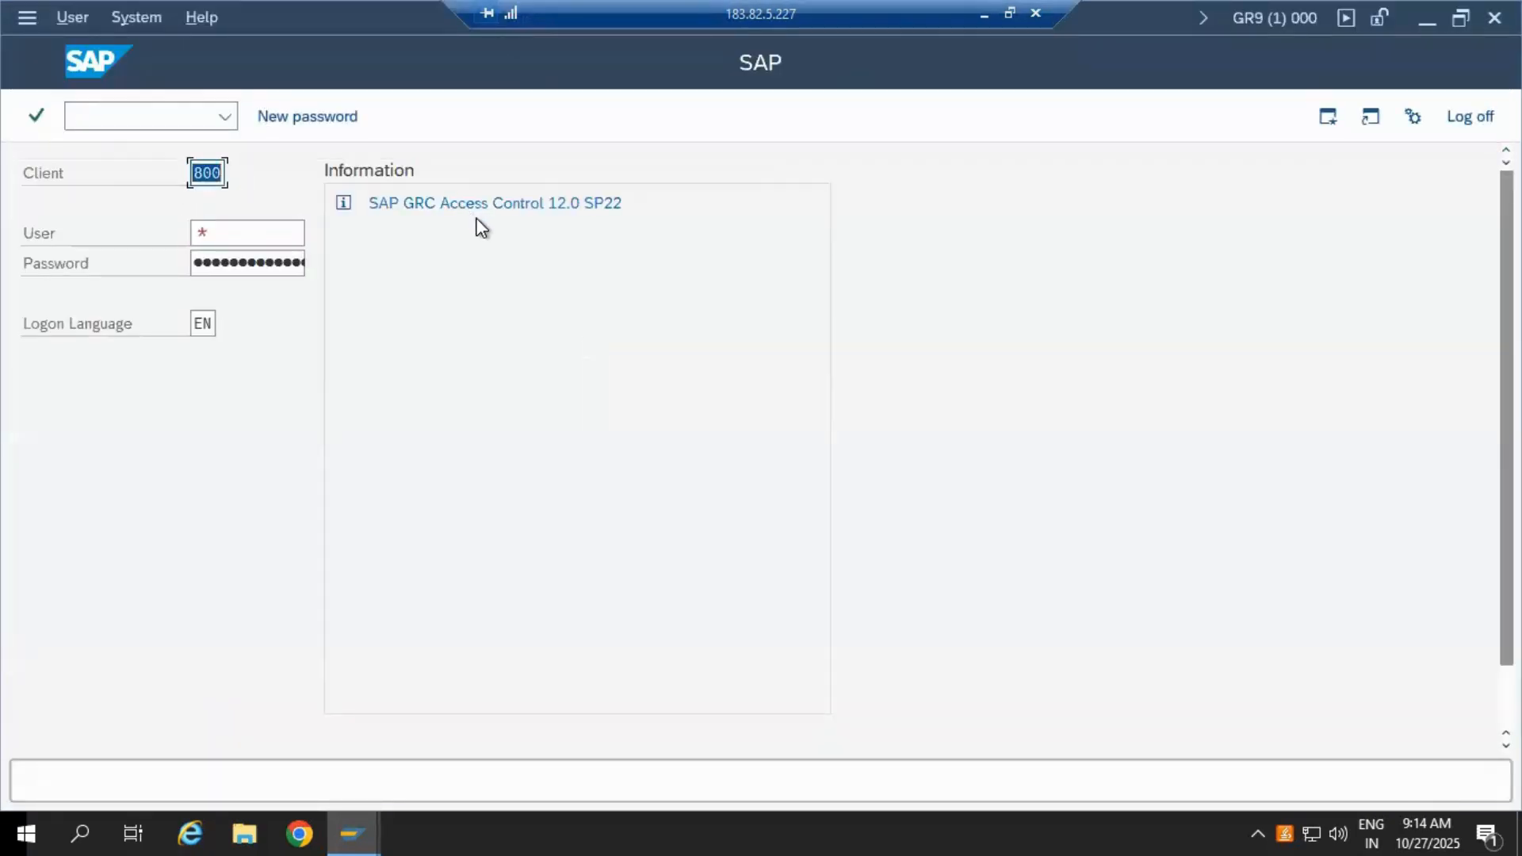
text(555)
click(245, 233)
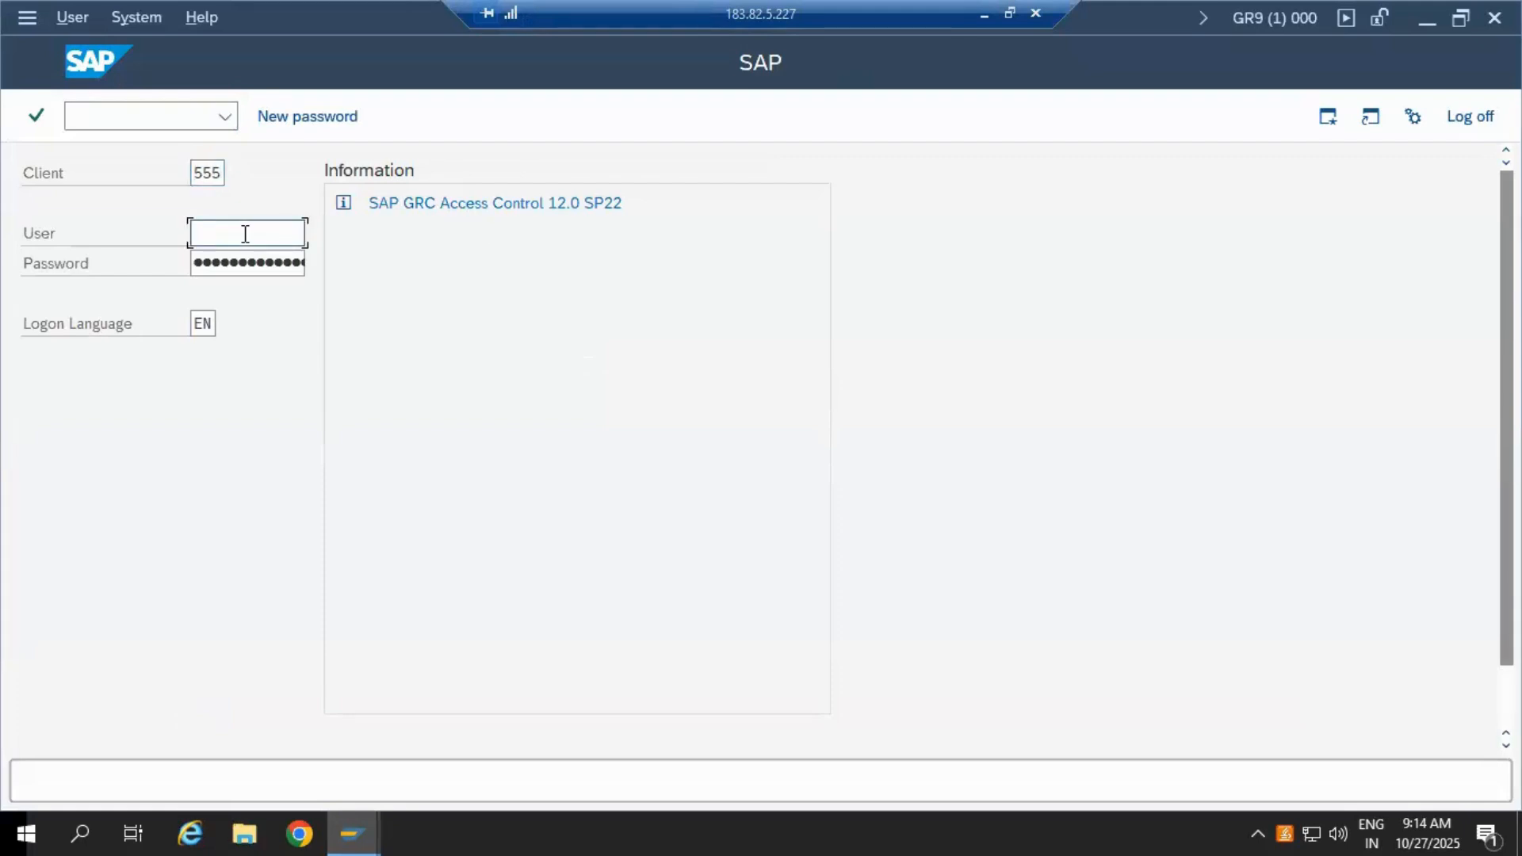
text(SAP*)
click(256, 270)
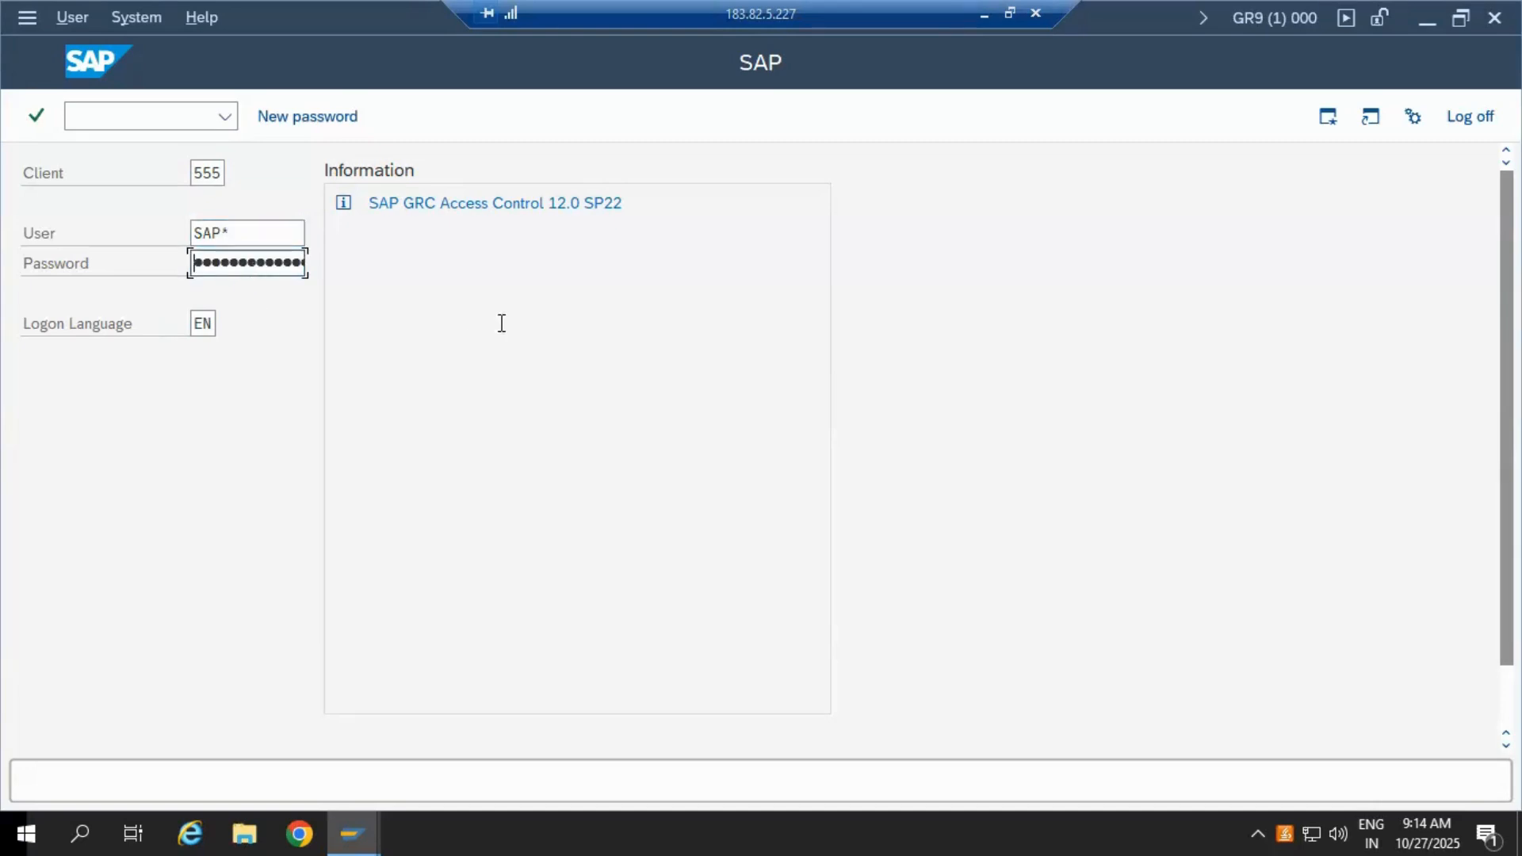
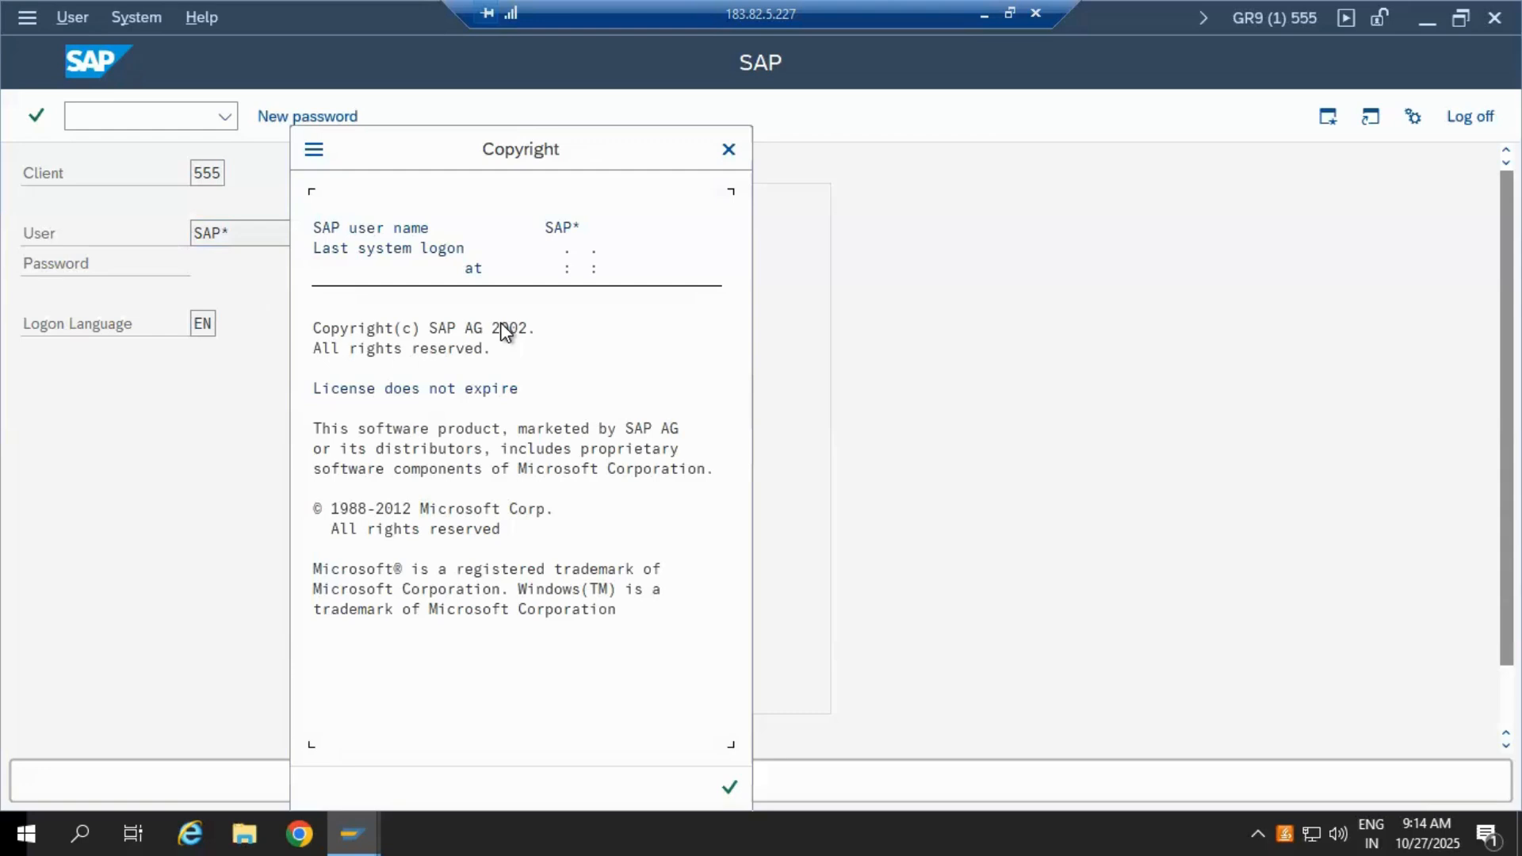
Step: Dismiss the copyright notice to finish logging on to client 555, then enter transaction SCCL
click(735, 796)
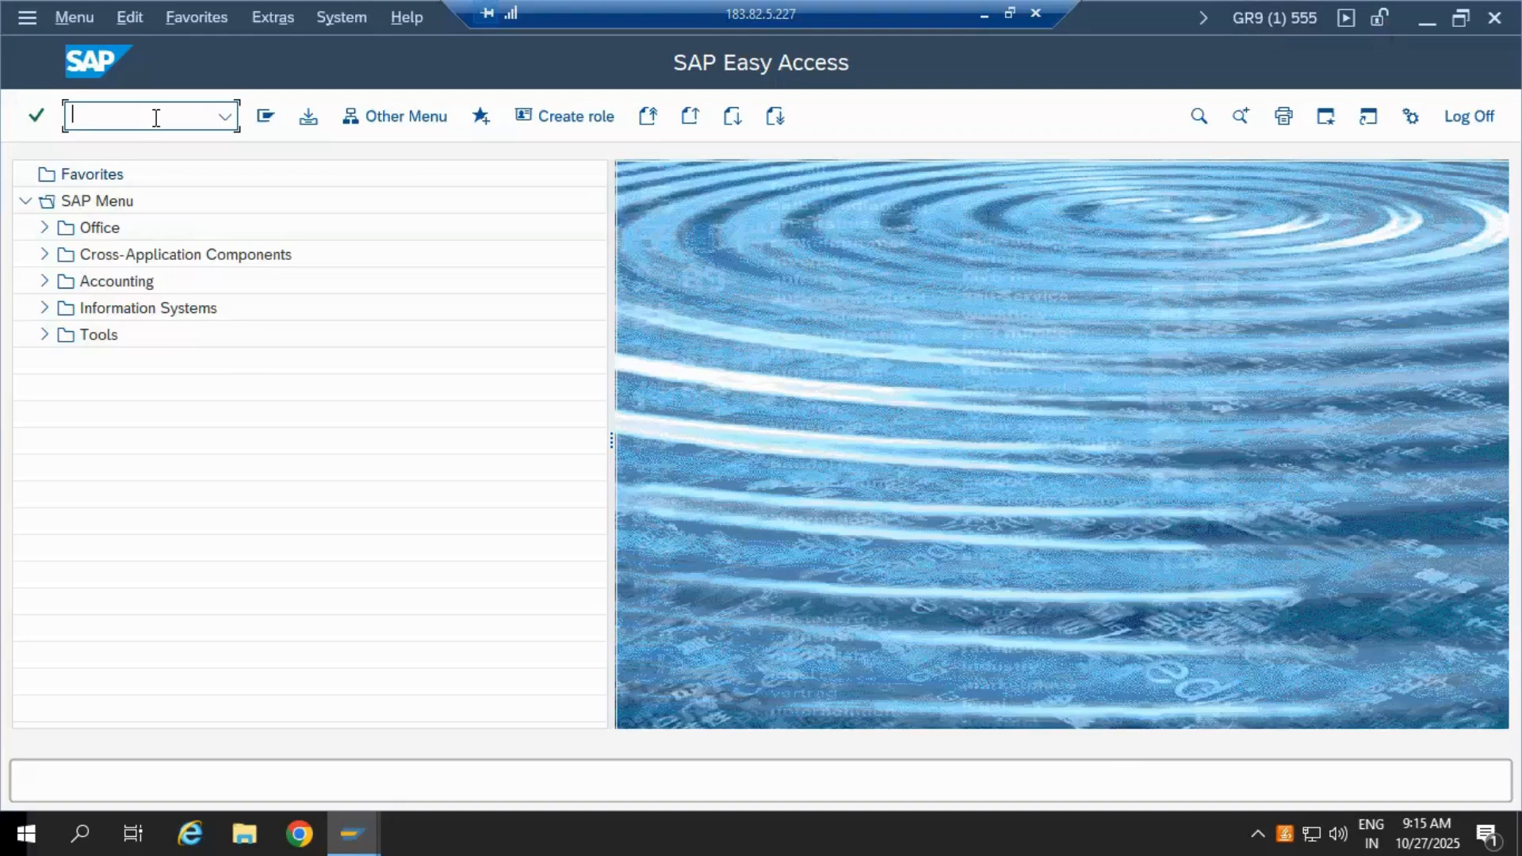
text(SCCL)
key(Return)
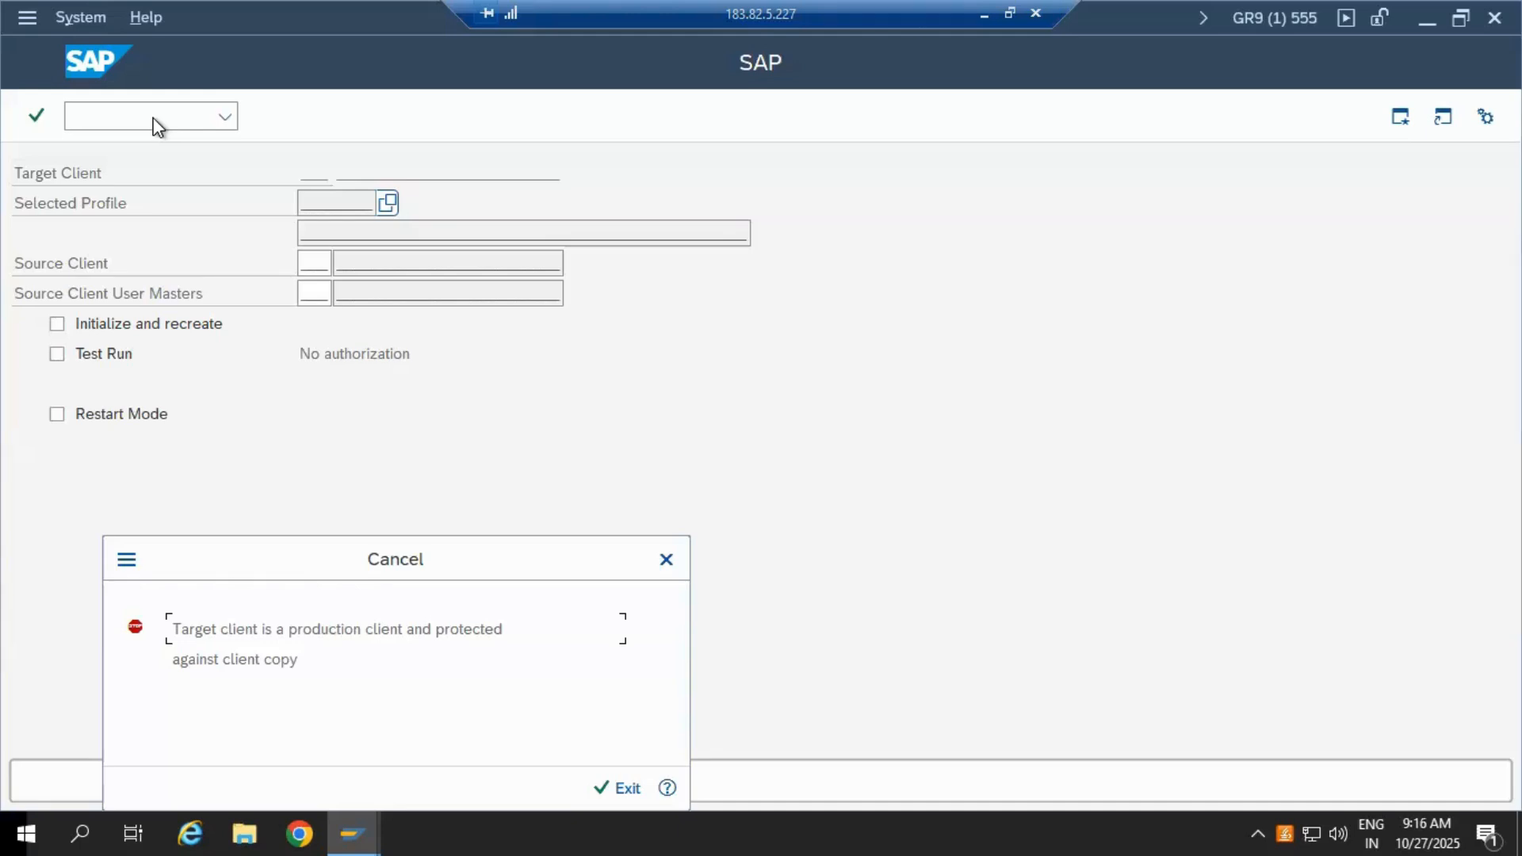
click(607, 788)
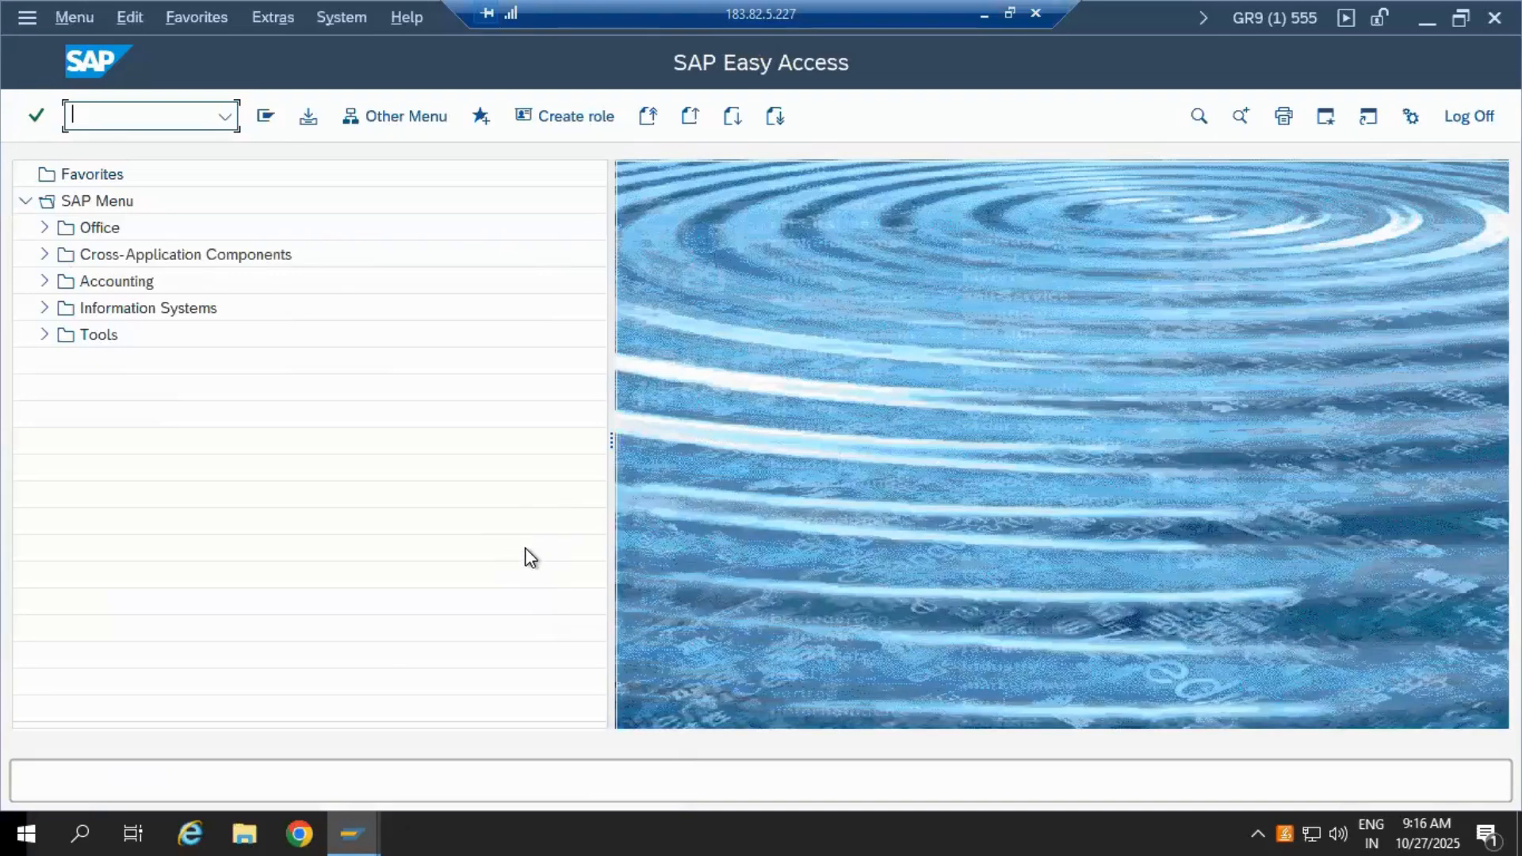
Step: Switch the Clients overview to change mode, accept the cross-client warning, and open client 555's details
mouse_move(351, 815)
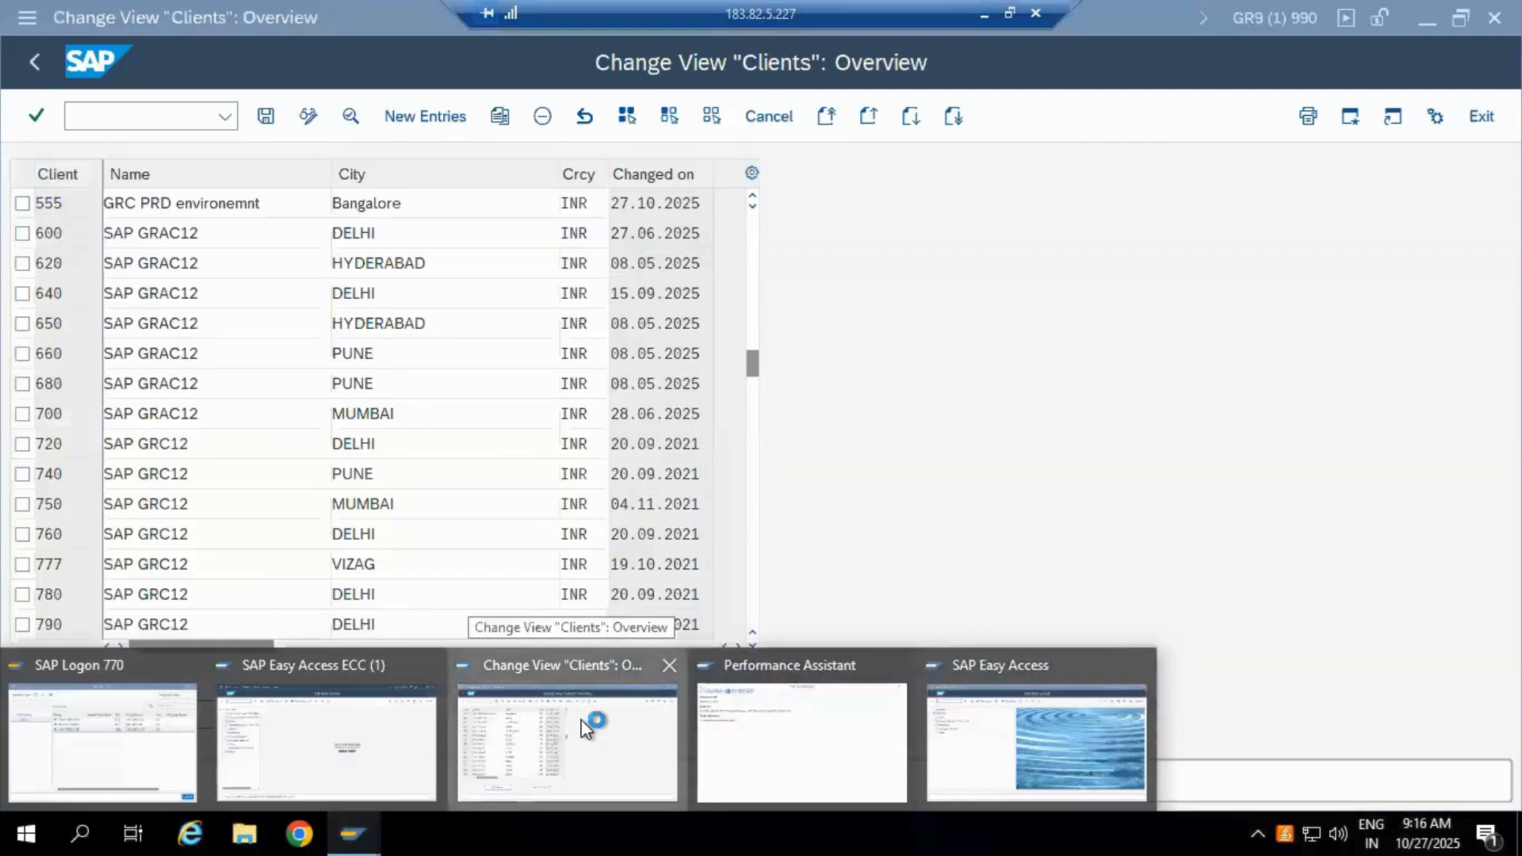
click(590, 739)
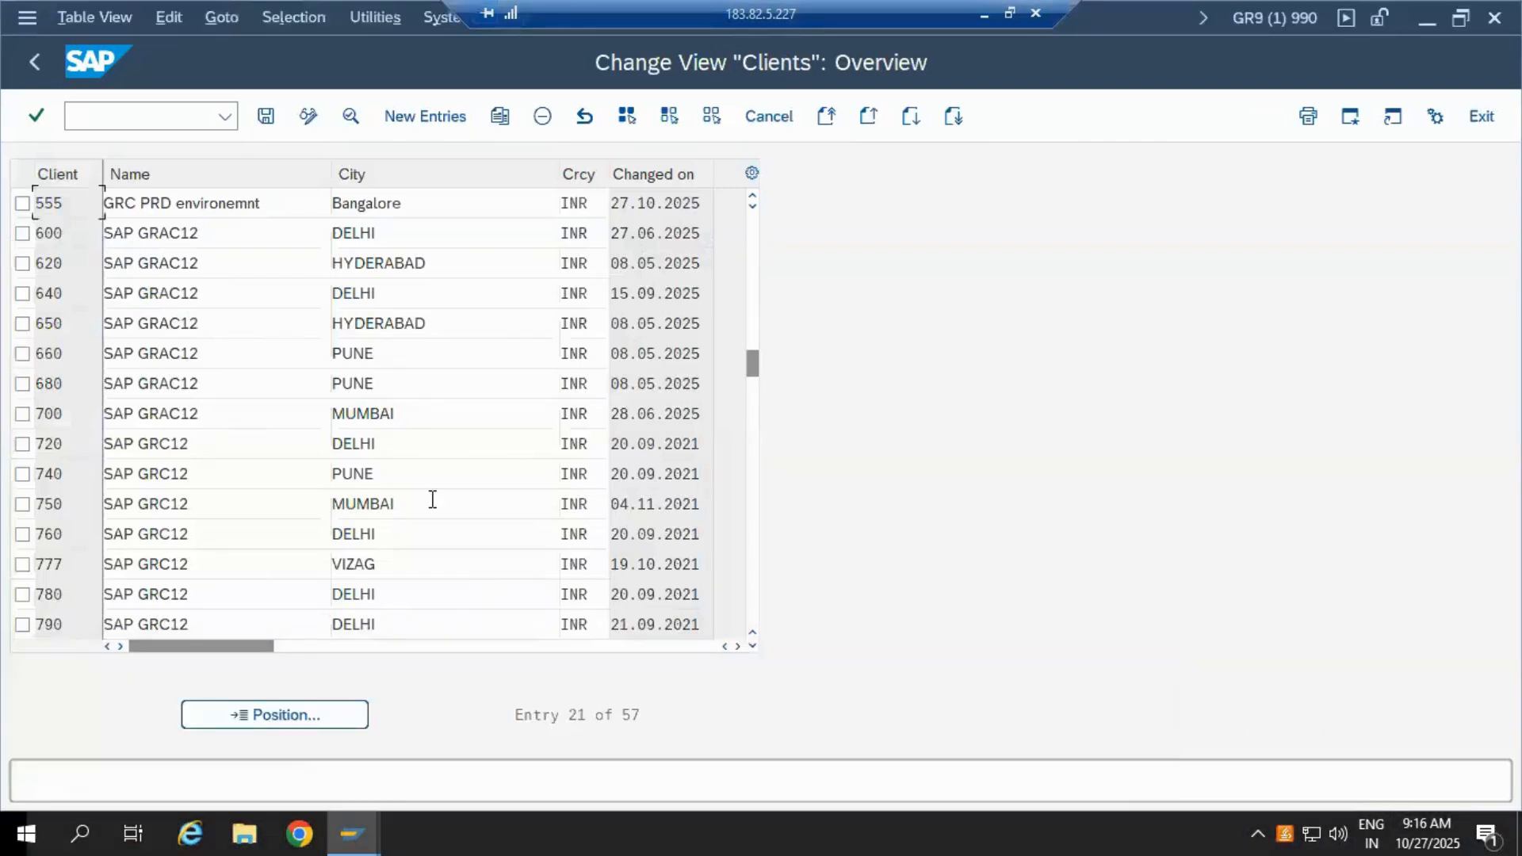
click(22, 203)
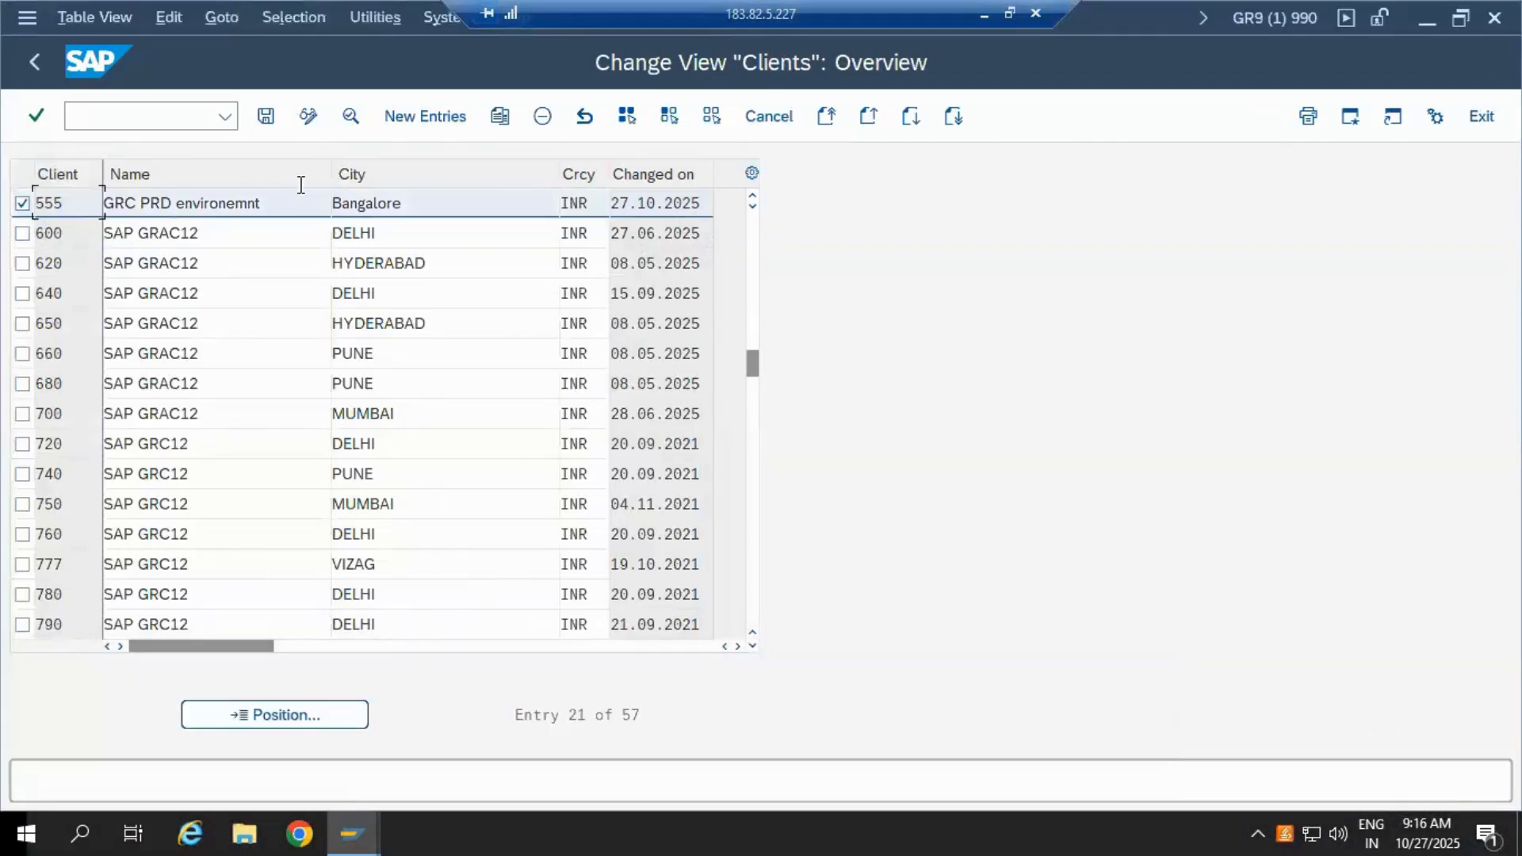
click(305, 117)
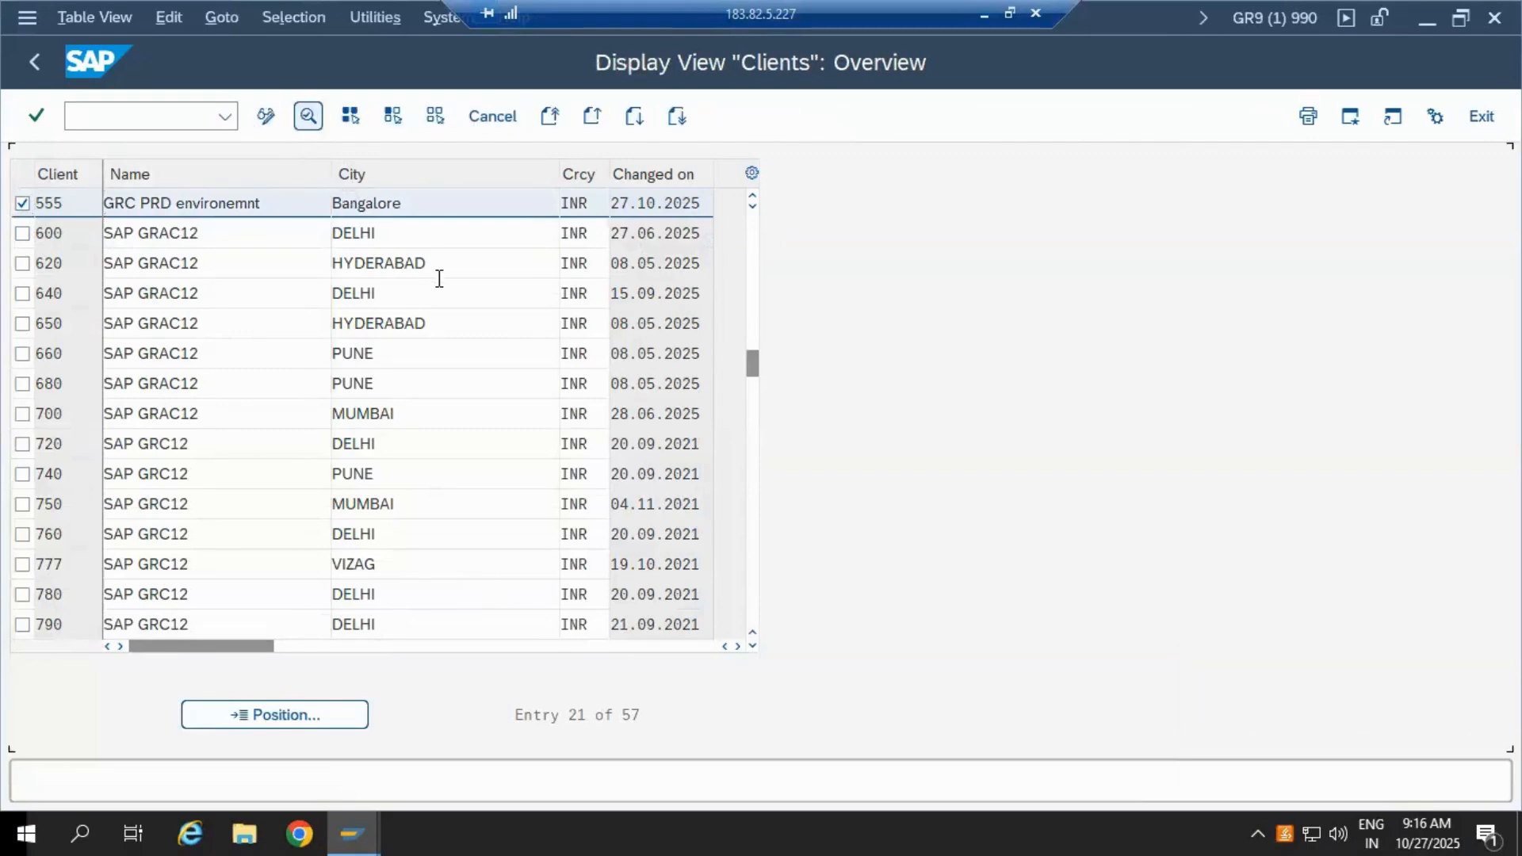
click(265, 119)
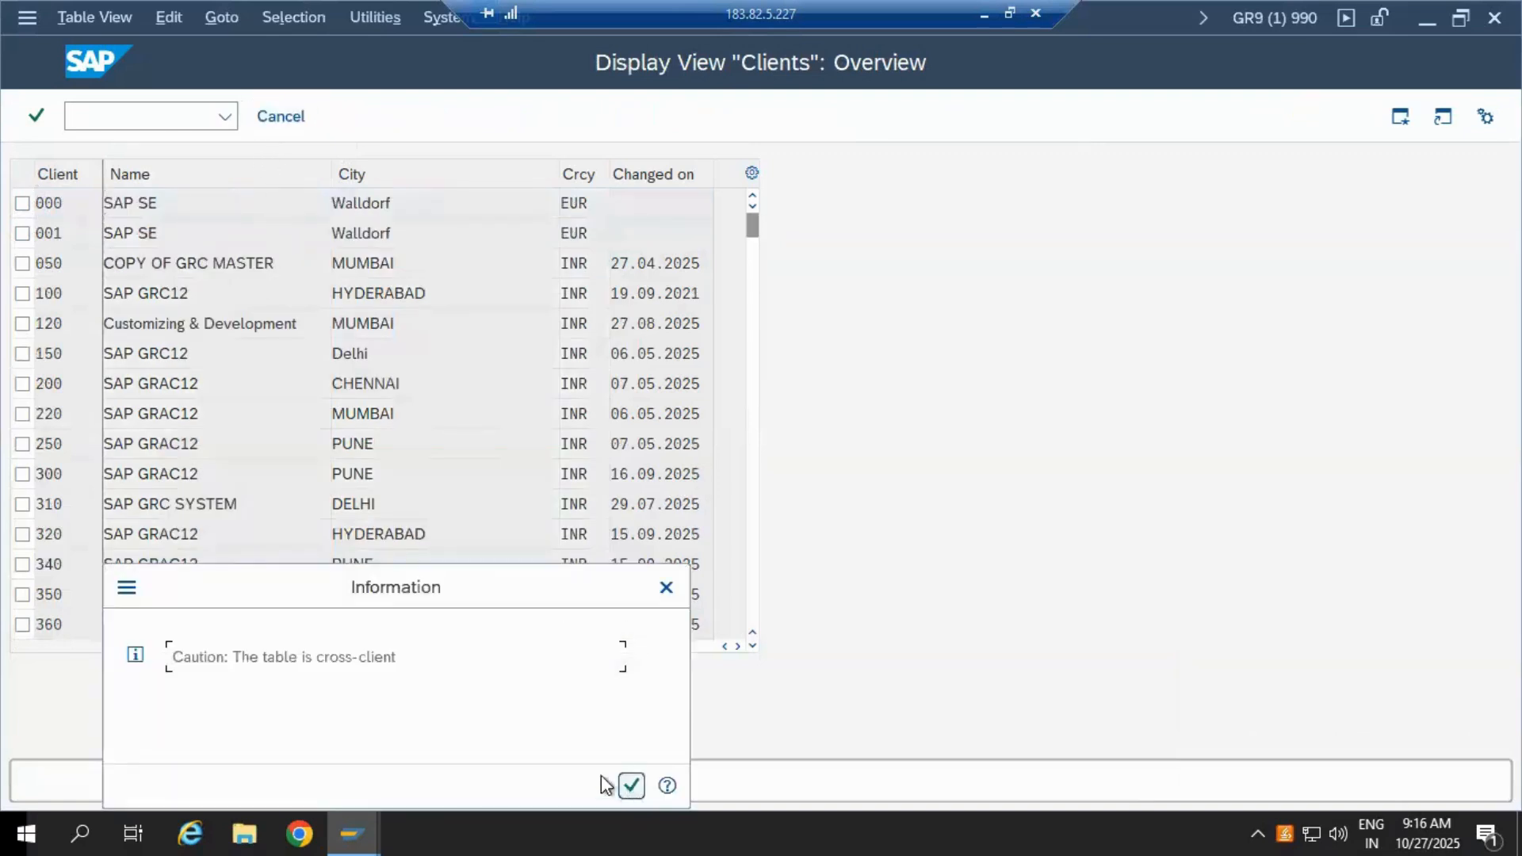
click(631, 785)
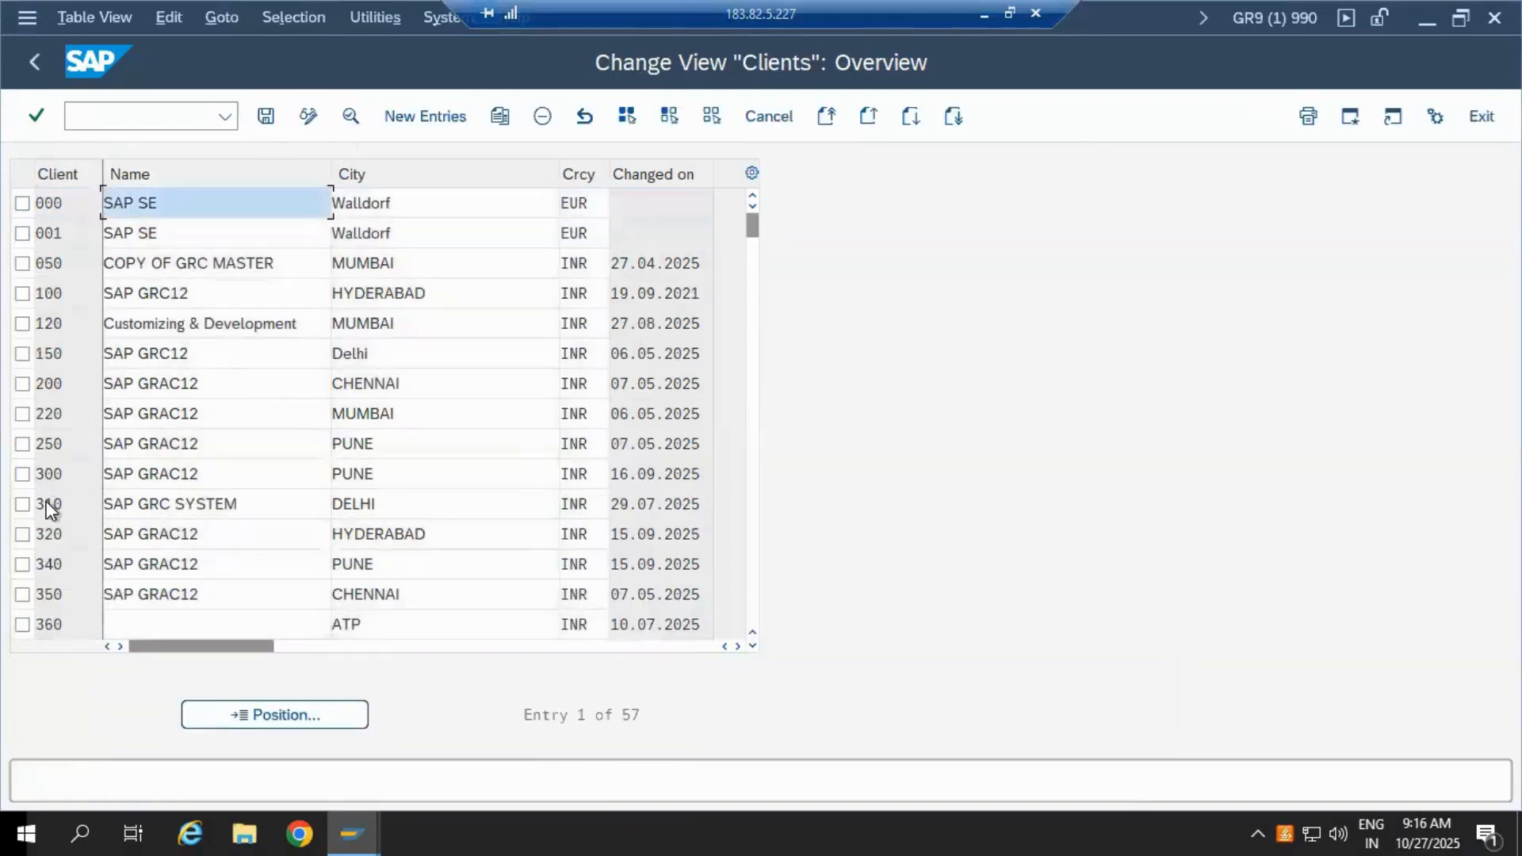
scroll(46, 502, down, 5)
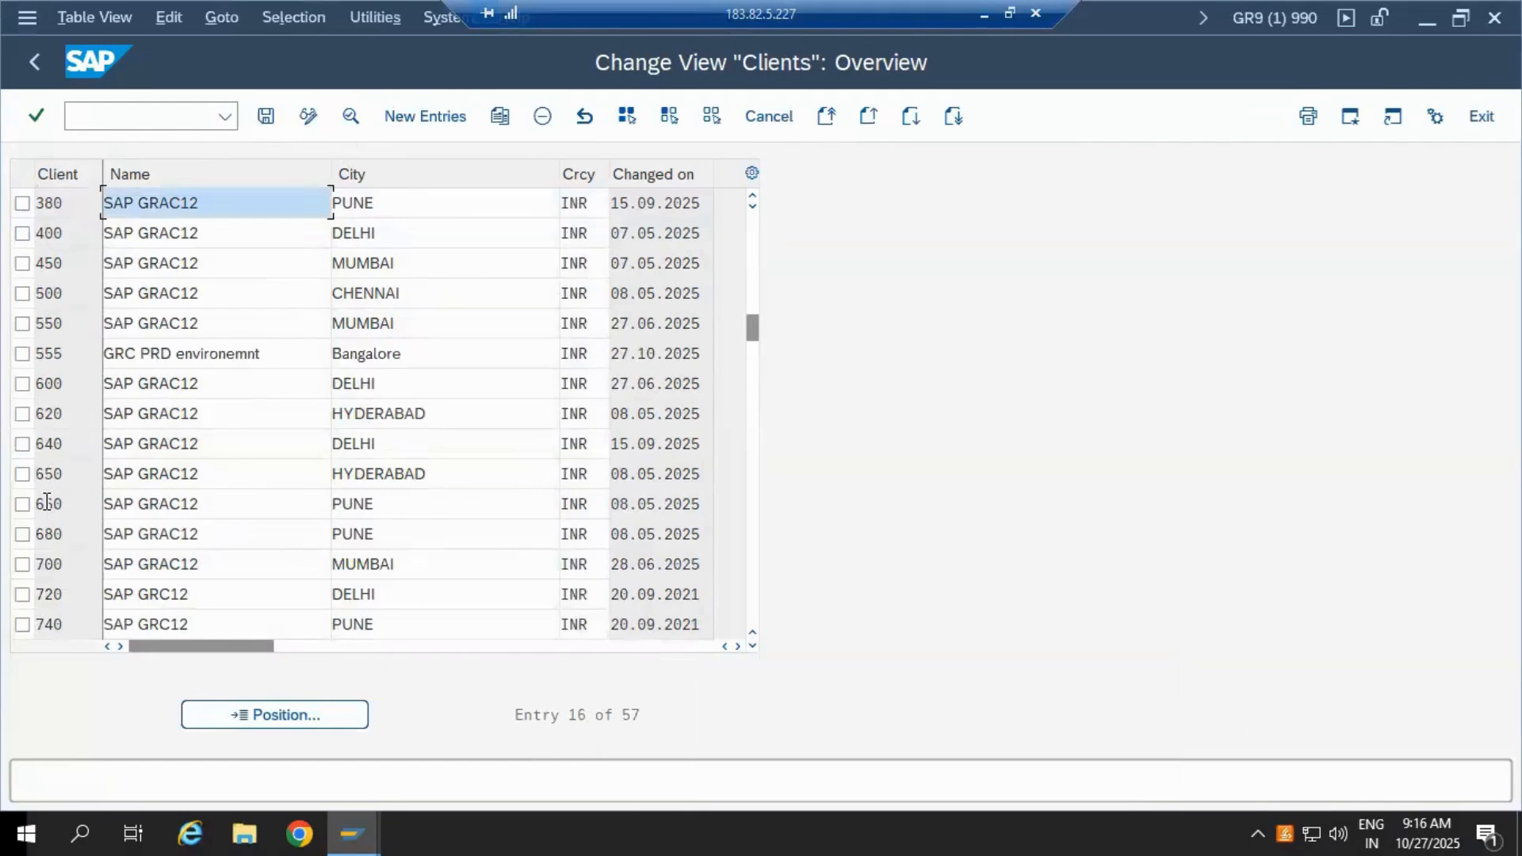
double_click(59, 356)
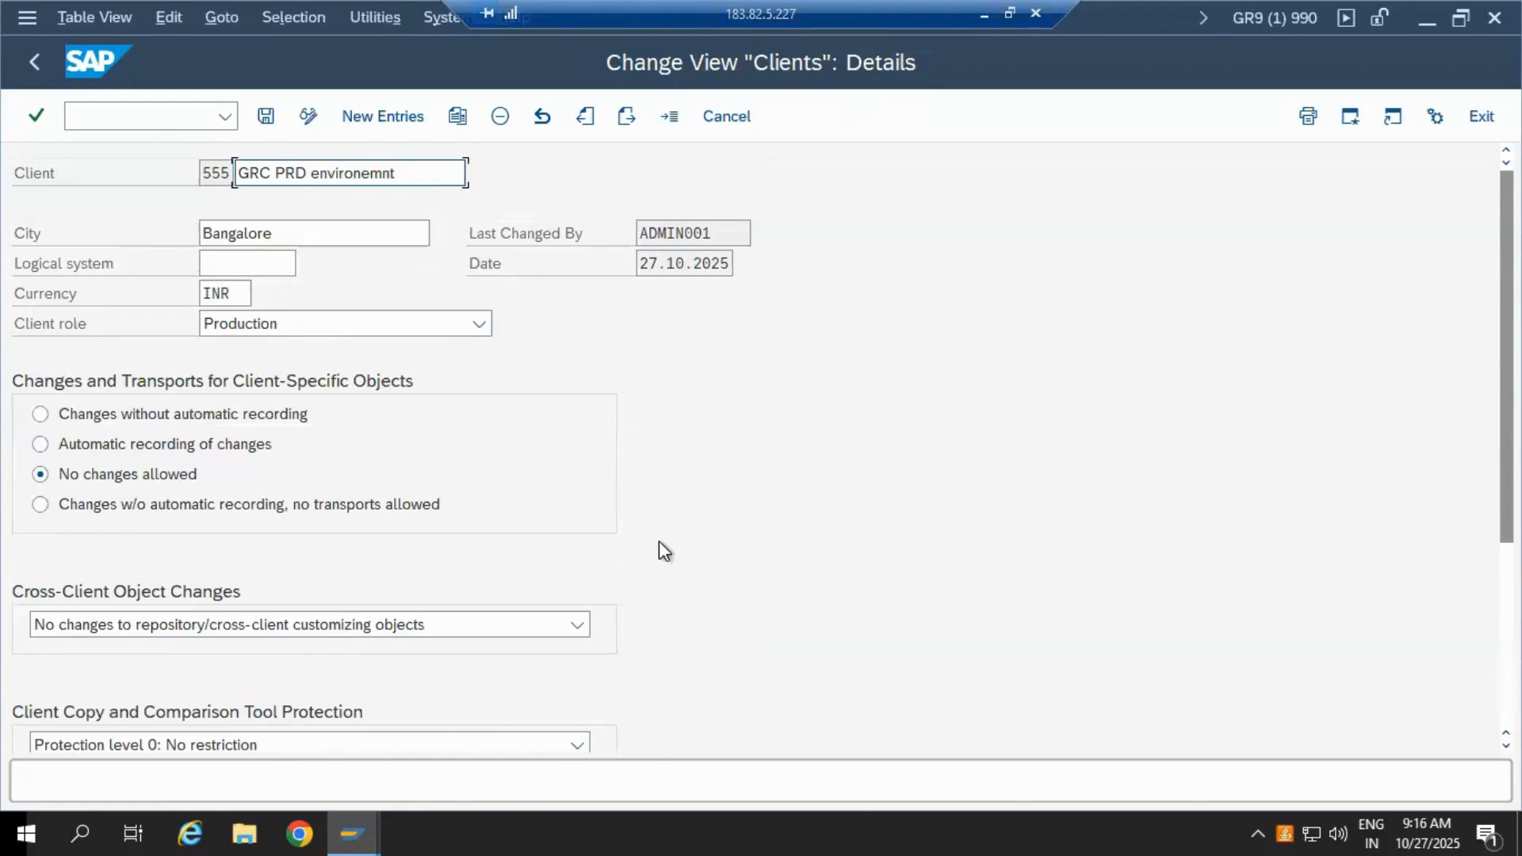
Step: Allow repository and cross-client customizing changes and changes without automatic recording for client 555, then save
scroll(680, 550, down, 1)
scroll(697, 550, down, 1)
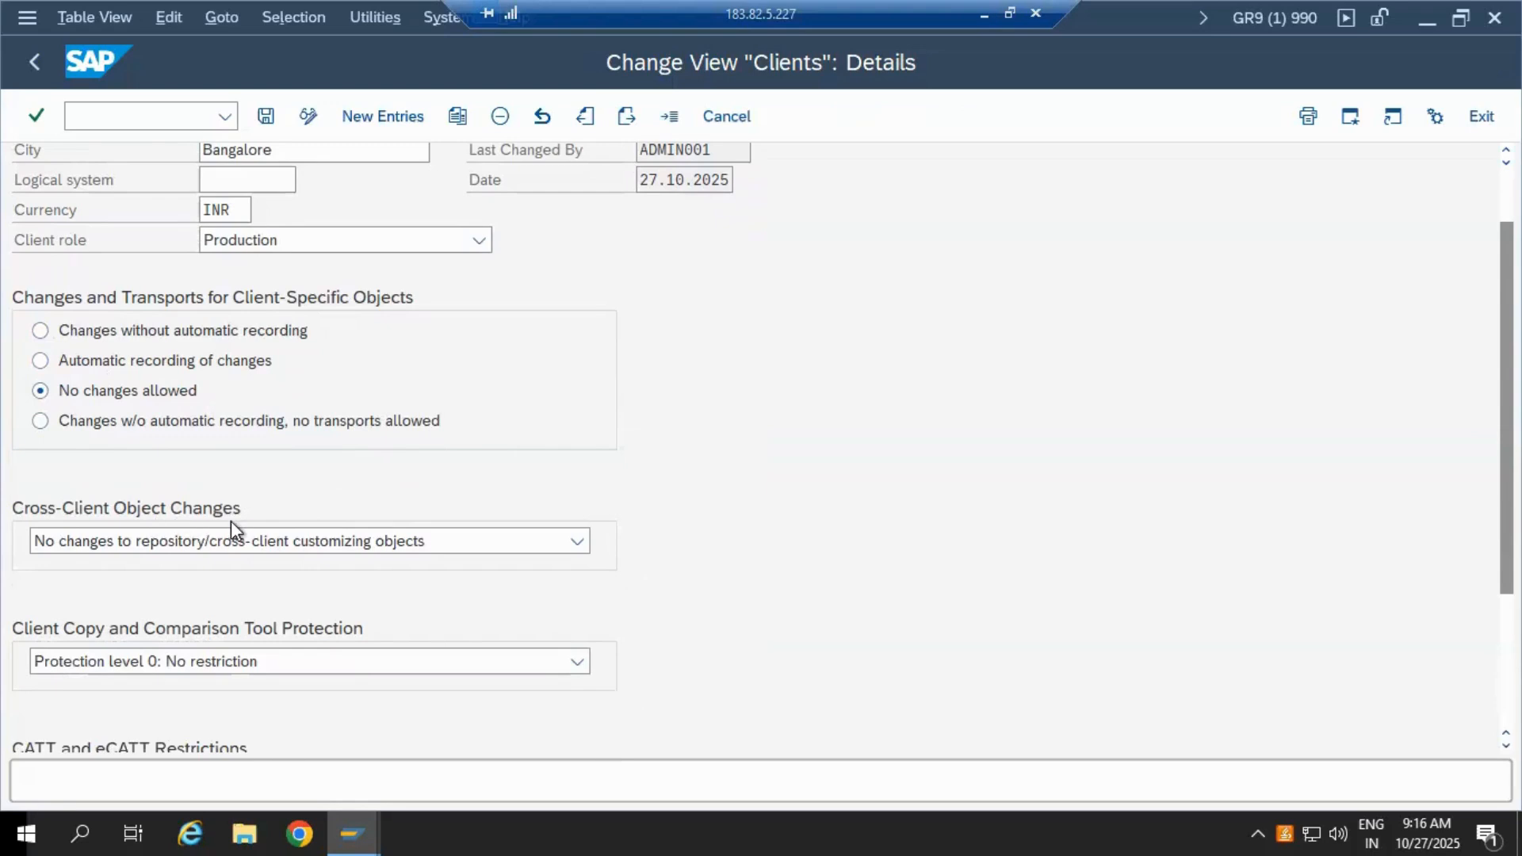
click(576, 543)
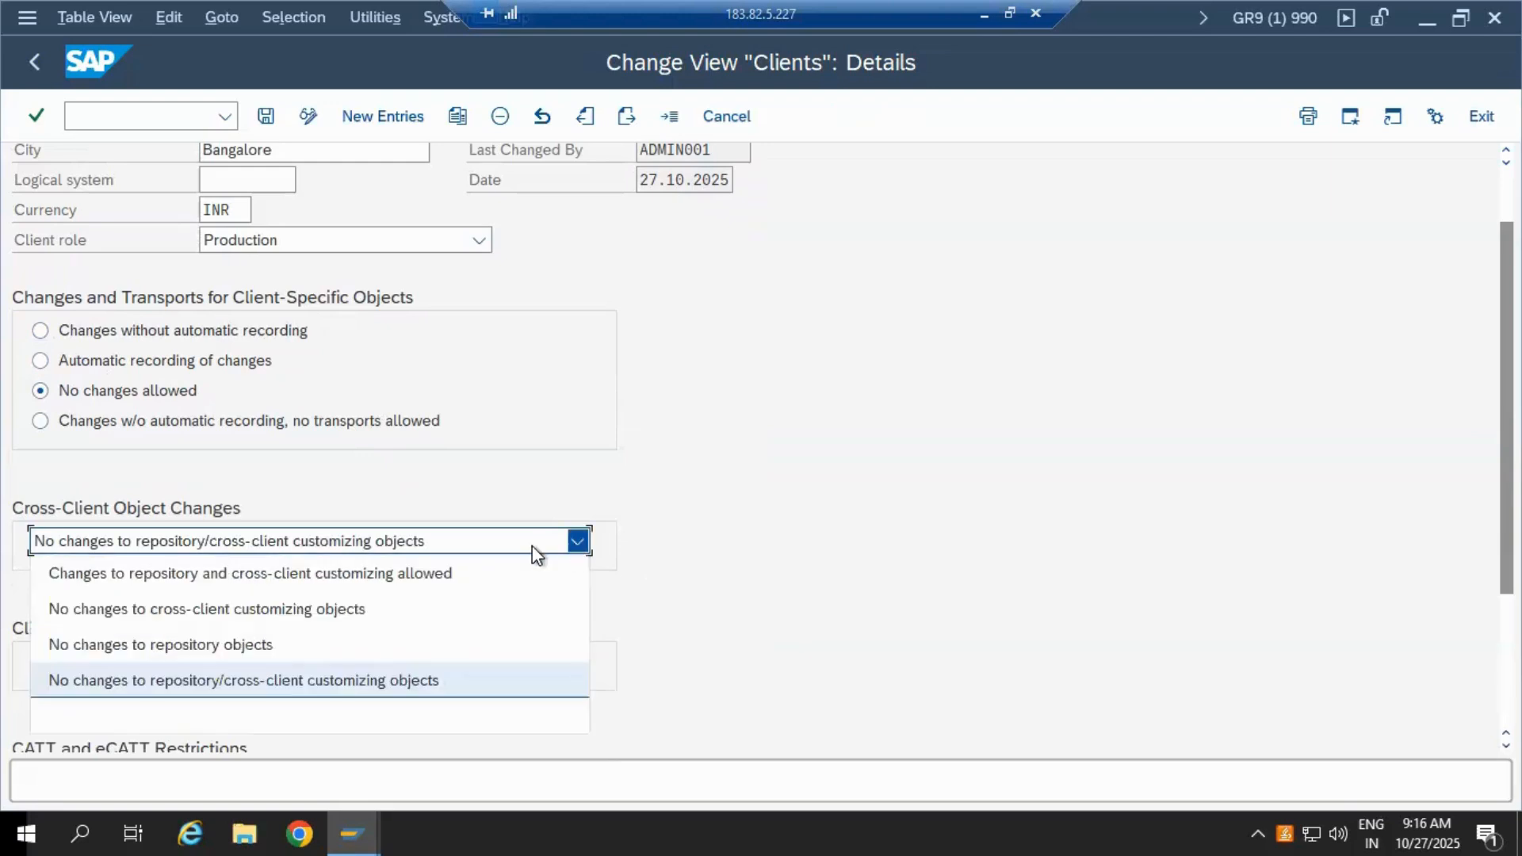
click(427, 573)
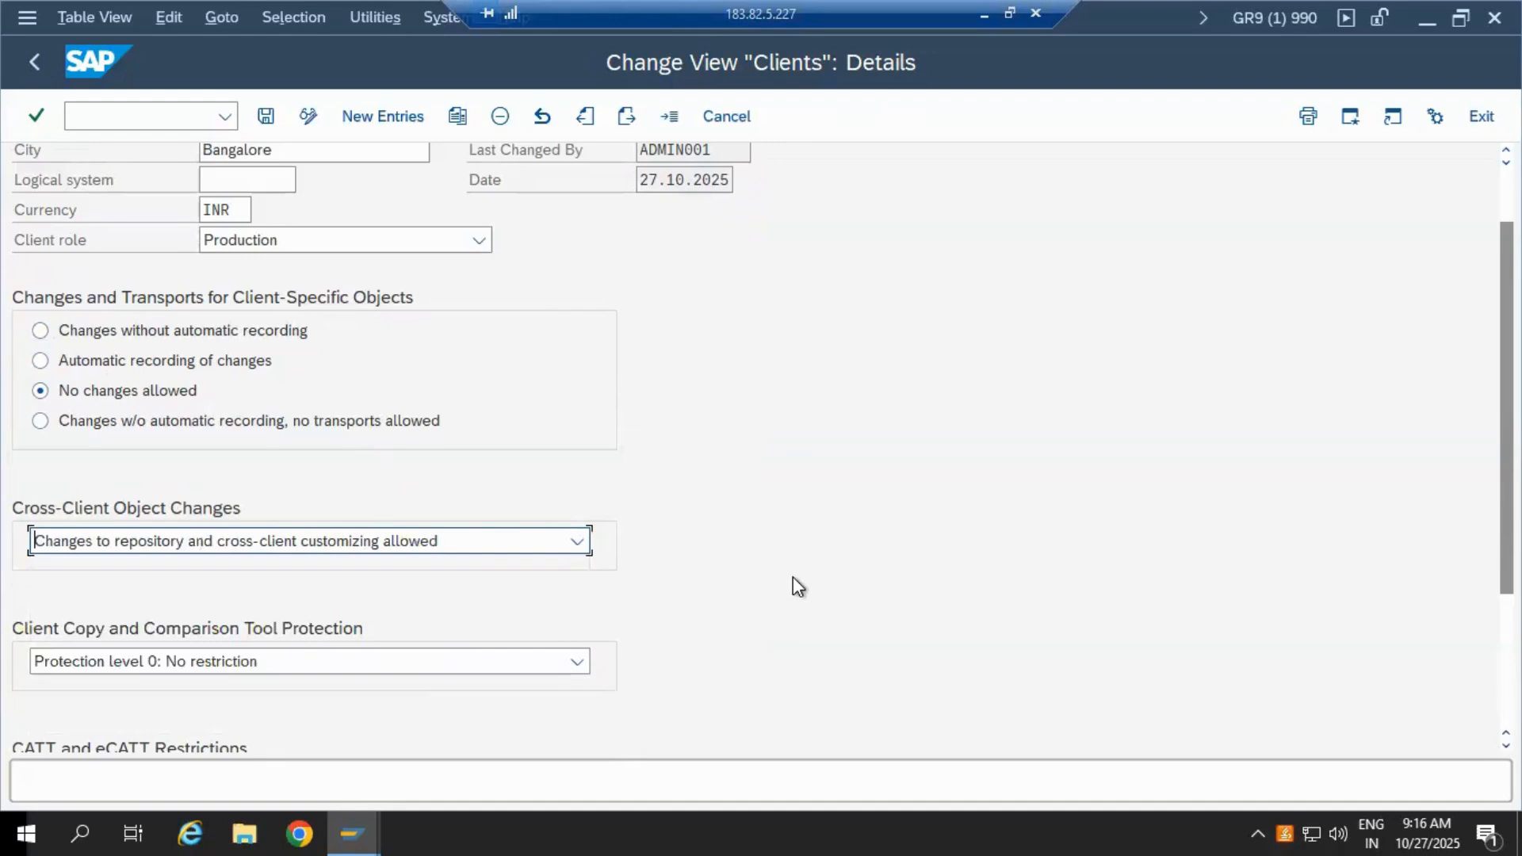
scroll(793, 578, down, 5)
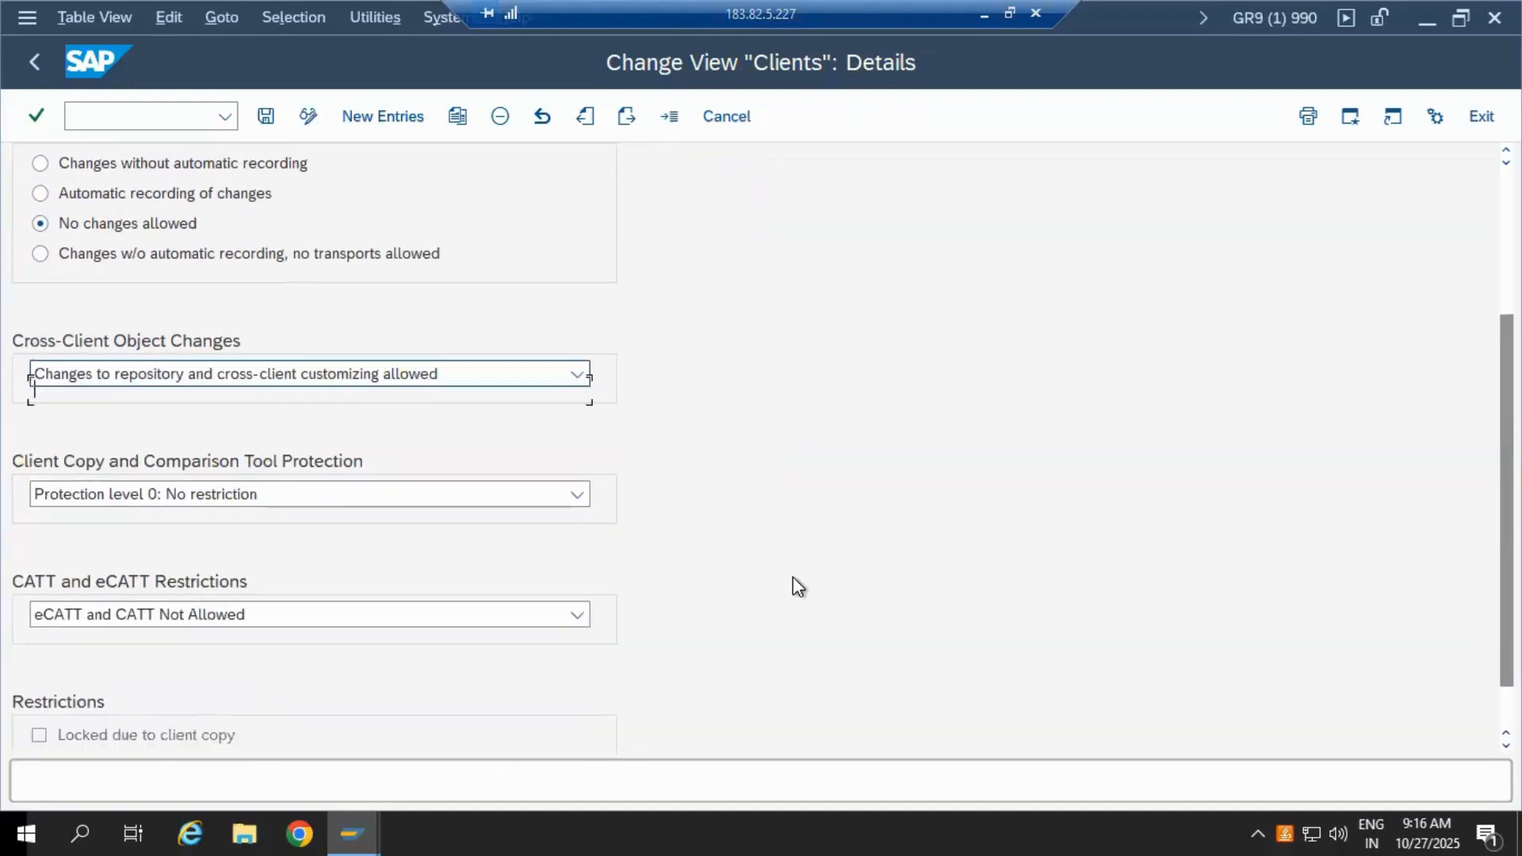
scroll(793, 577, up, 6)
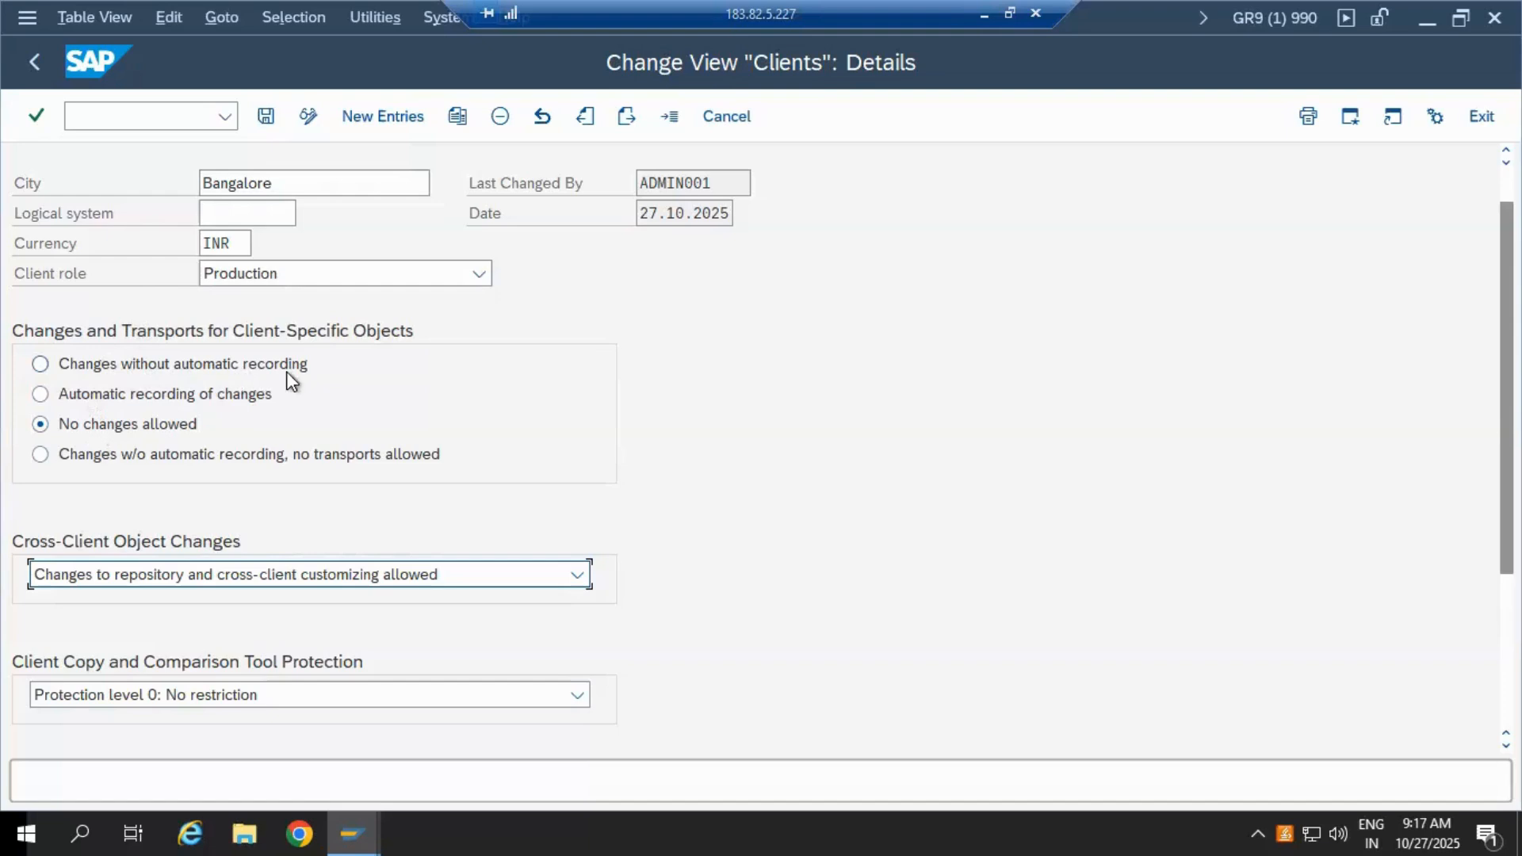
click(43, 366)
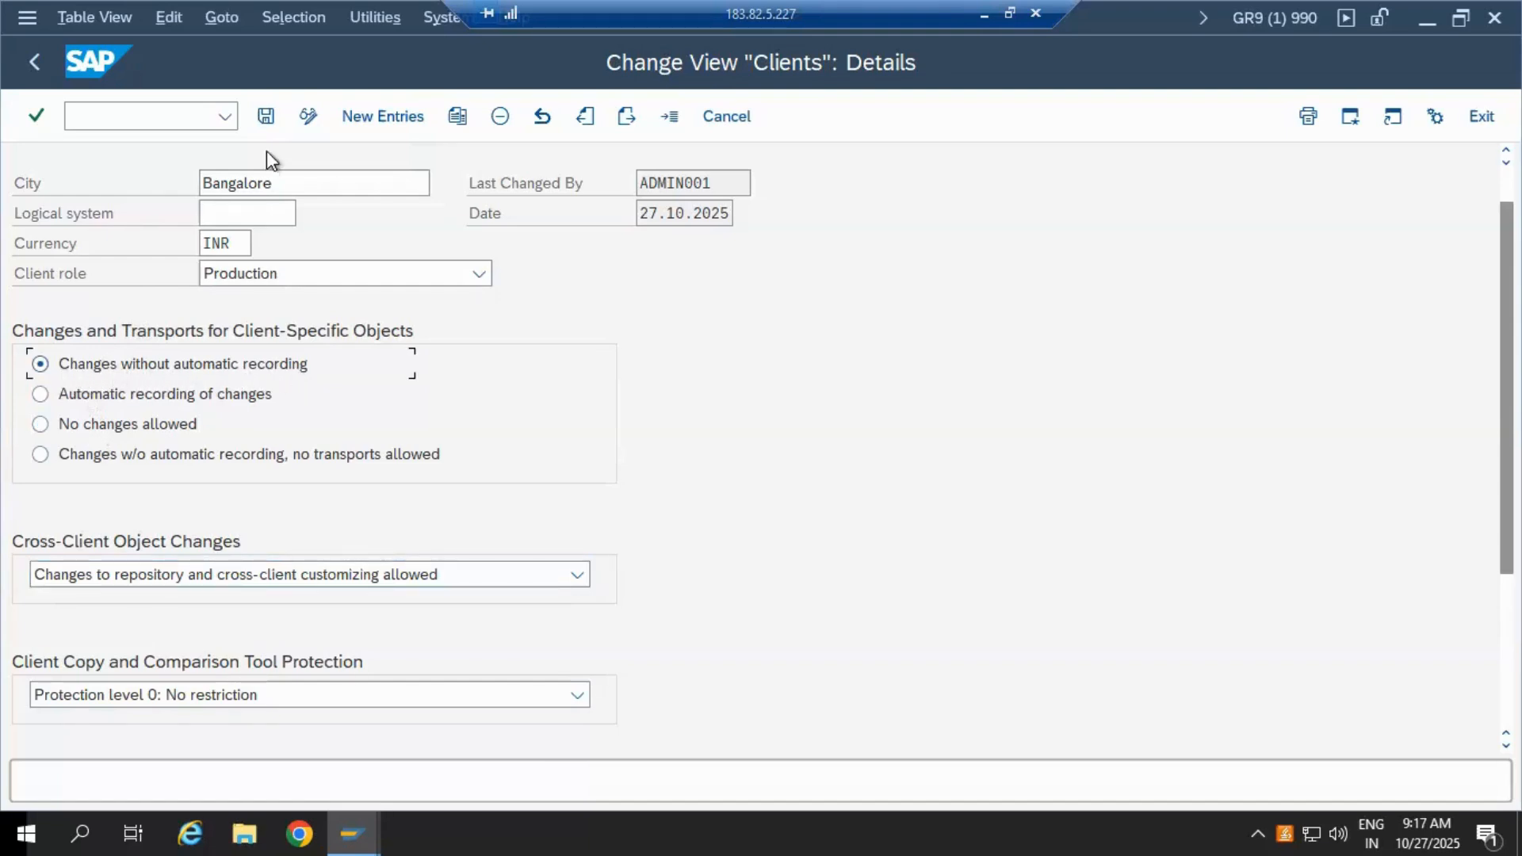
click(266, 117)
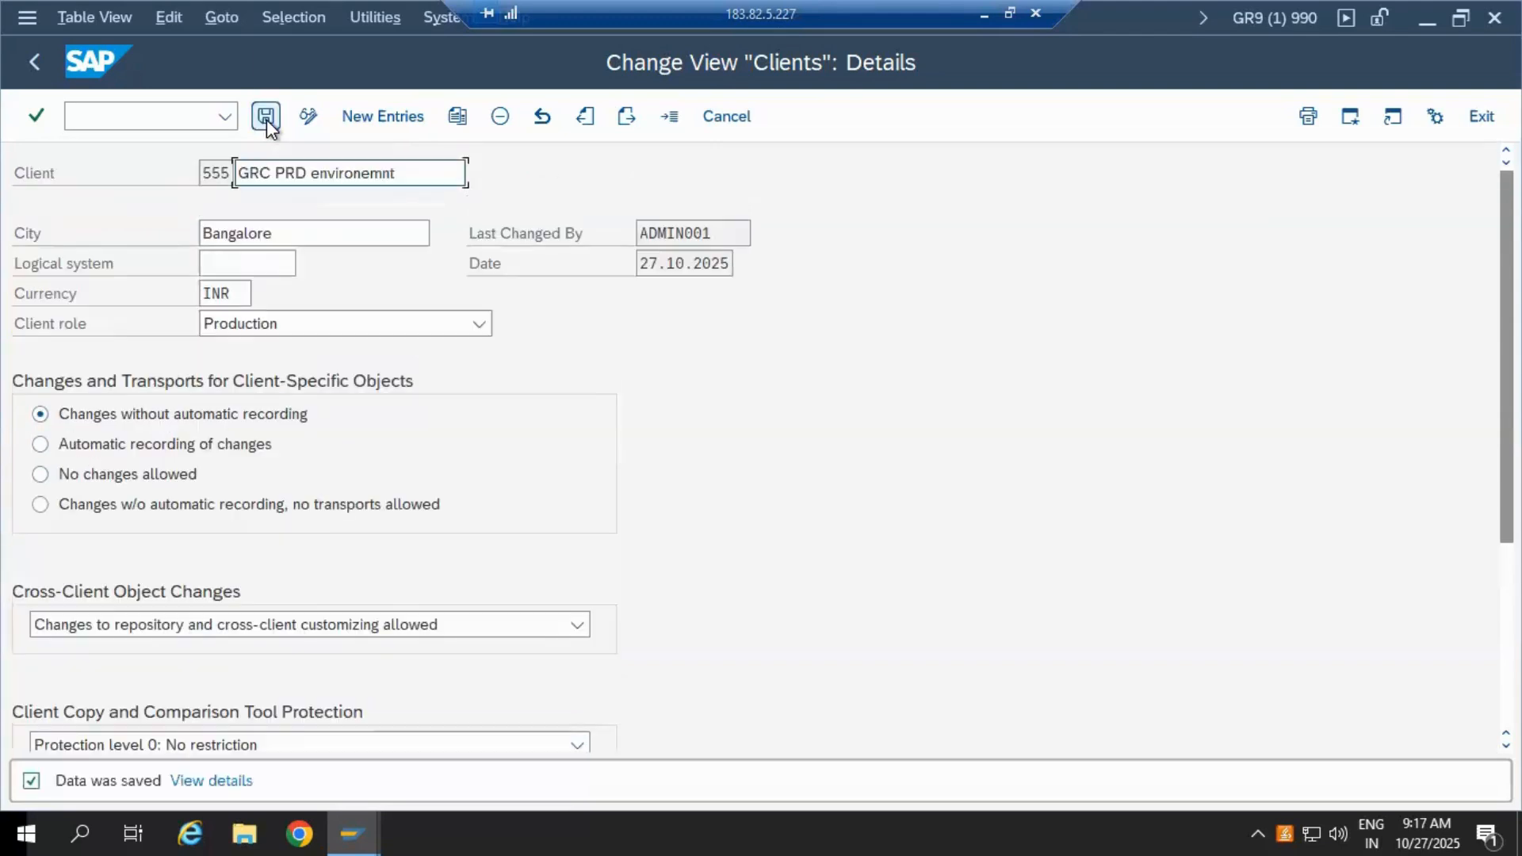
click(37, 64)
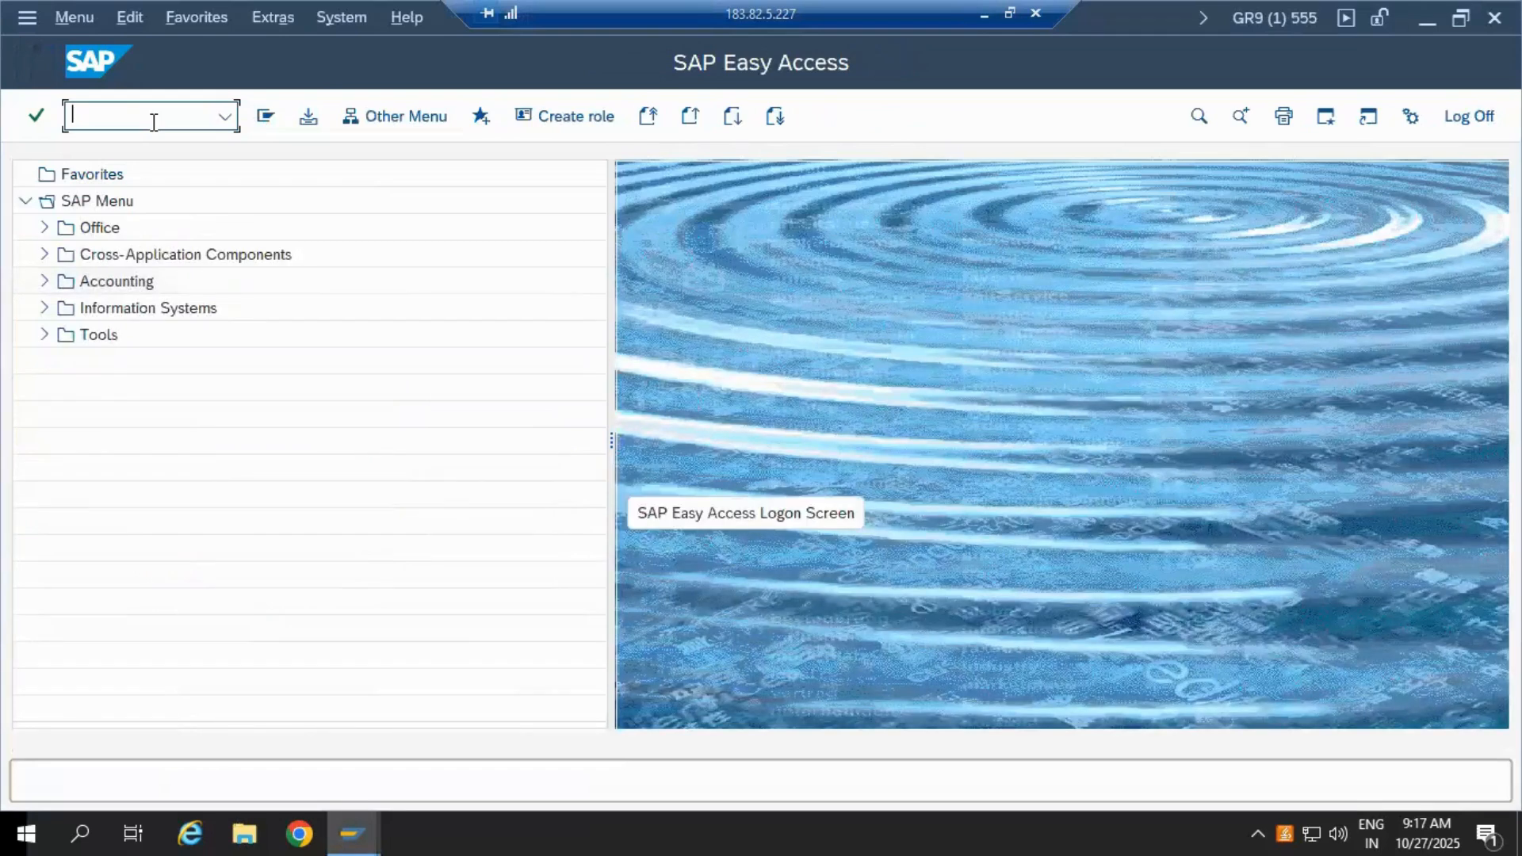
Step: End the session with /nex and connect to the SAP GRC12-09 system from SAP Logon
text(/nex)
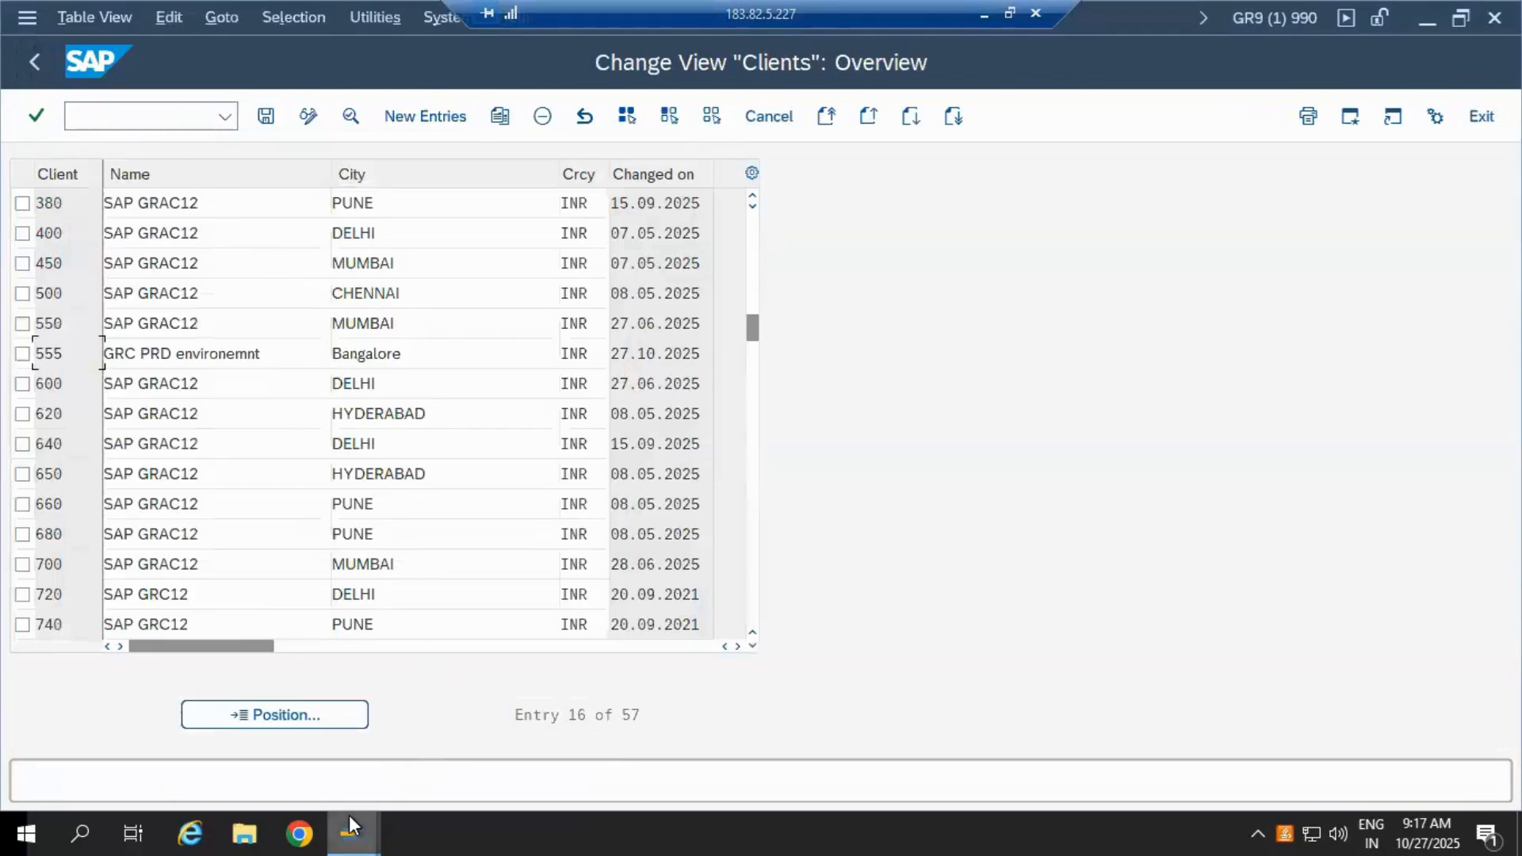
click(349, 814)
click(111, 745)
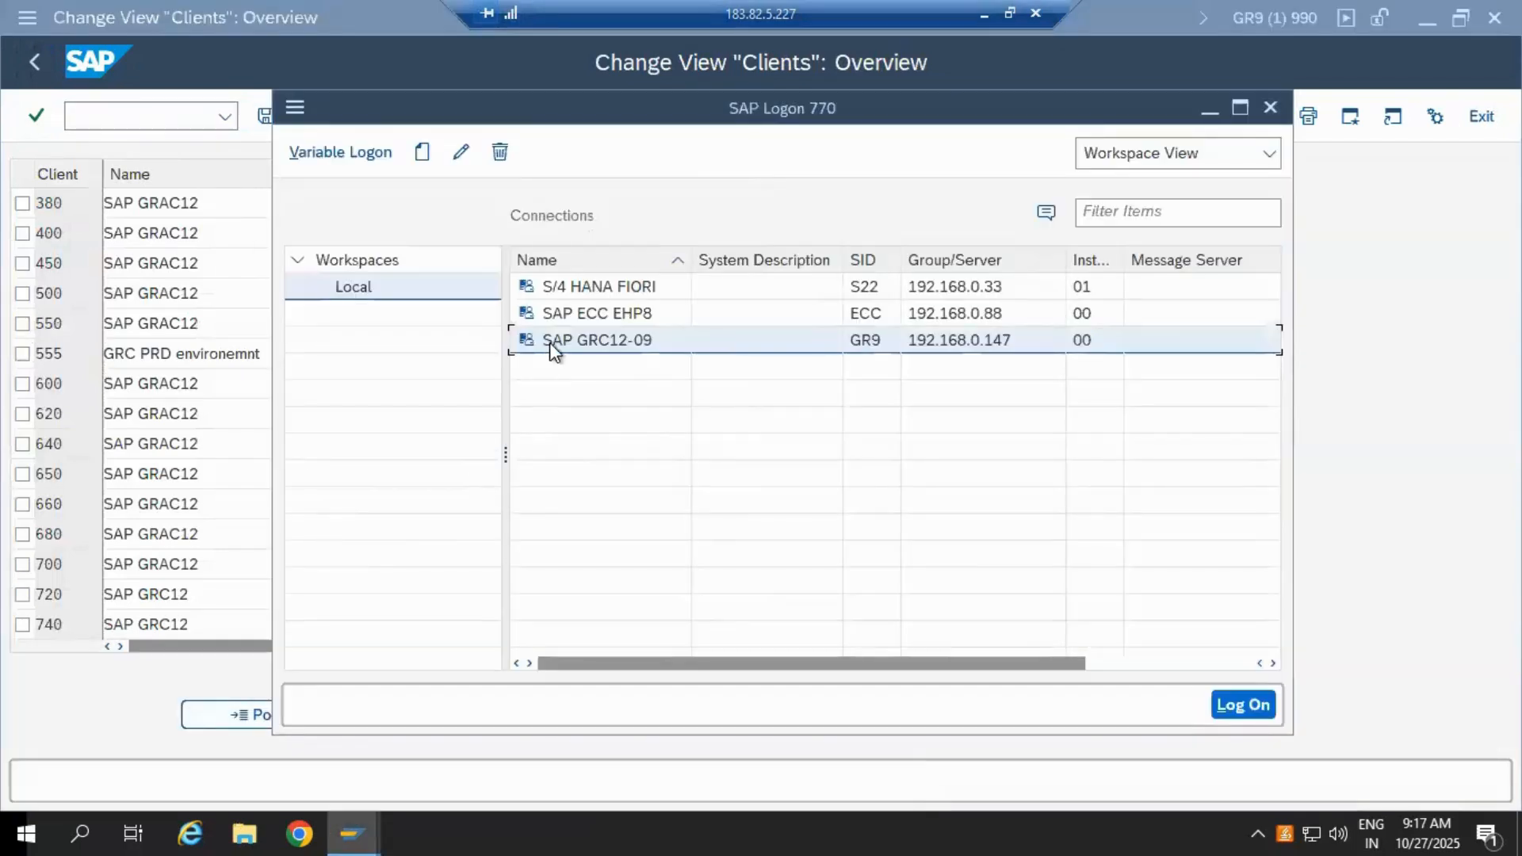
double_click(552, 341)
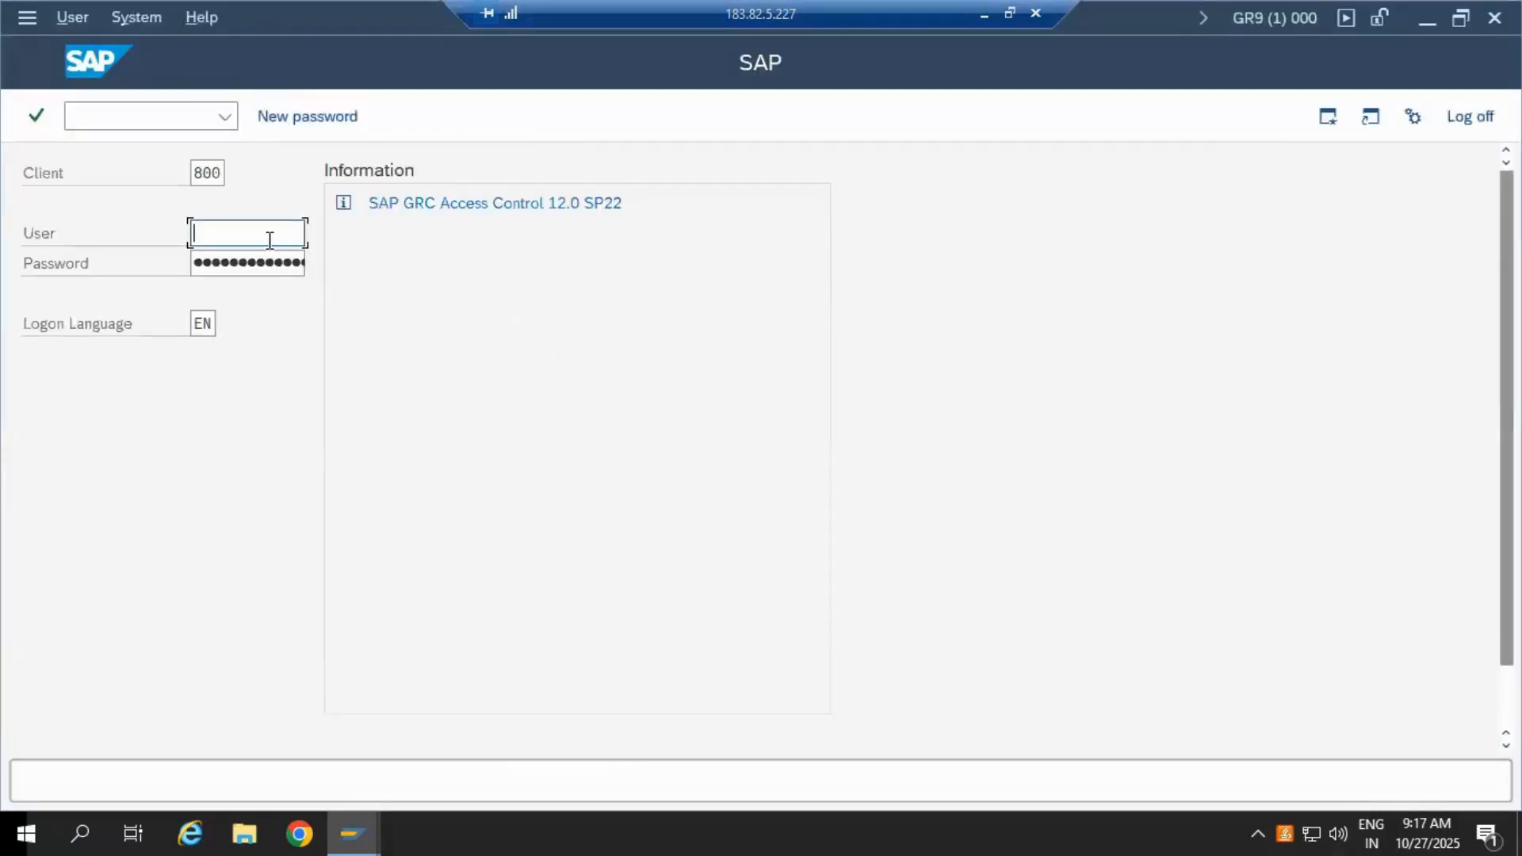
Step: On the logon screen, replace the client with 555 and start entering user SAP*
drag(193, 176, 301, 178)
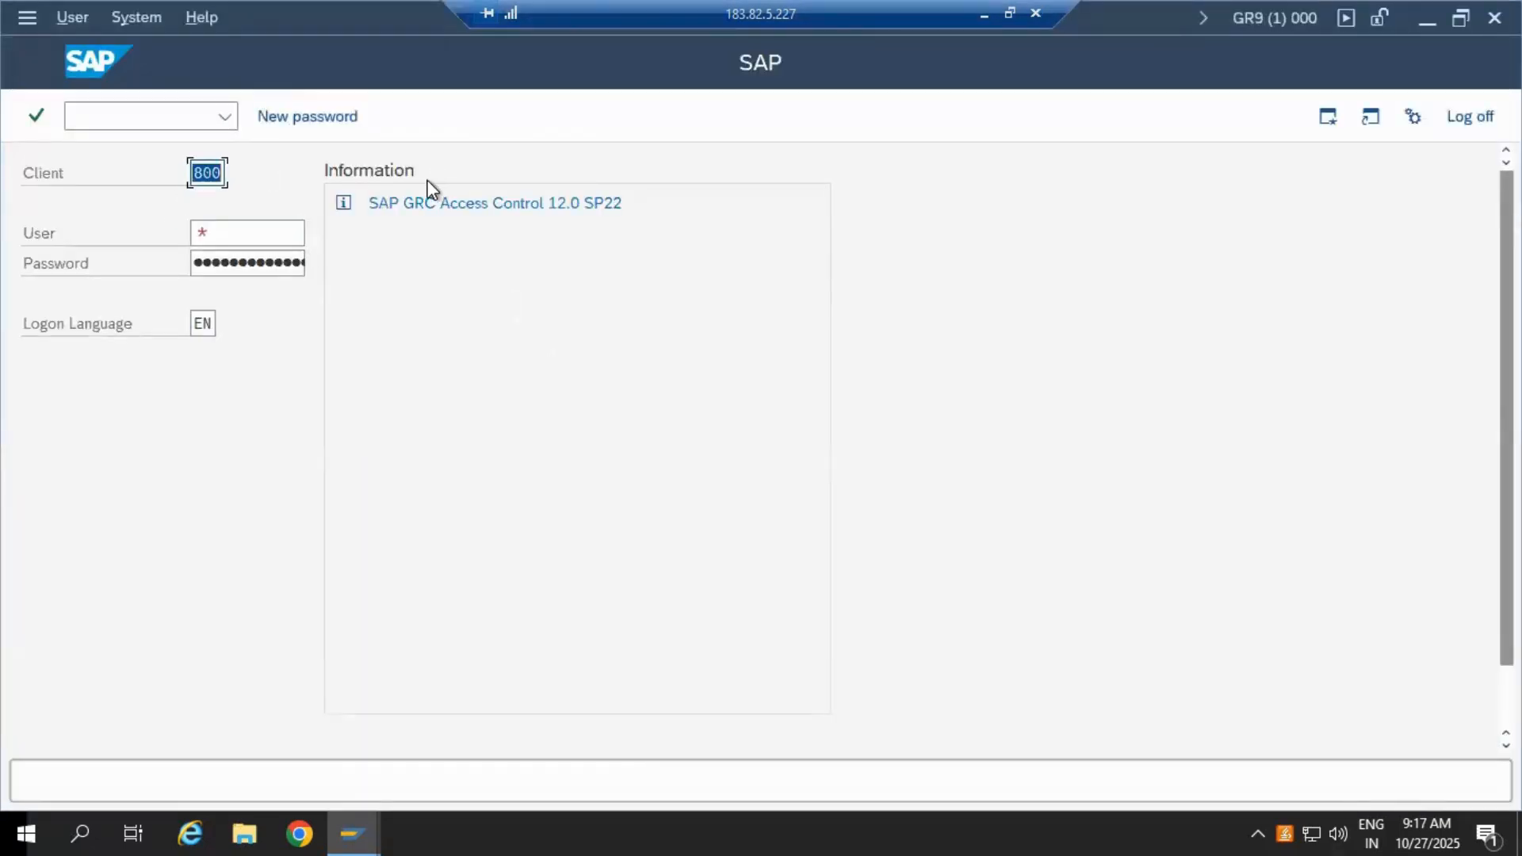
text(555)
click(254, 230)
text(SAP*)
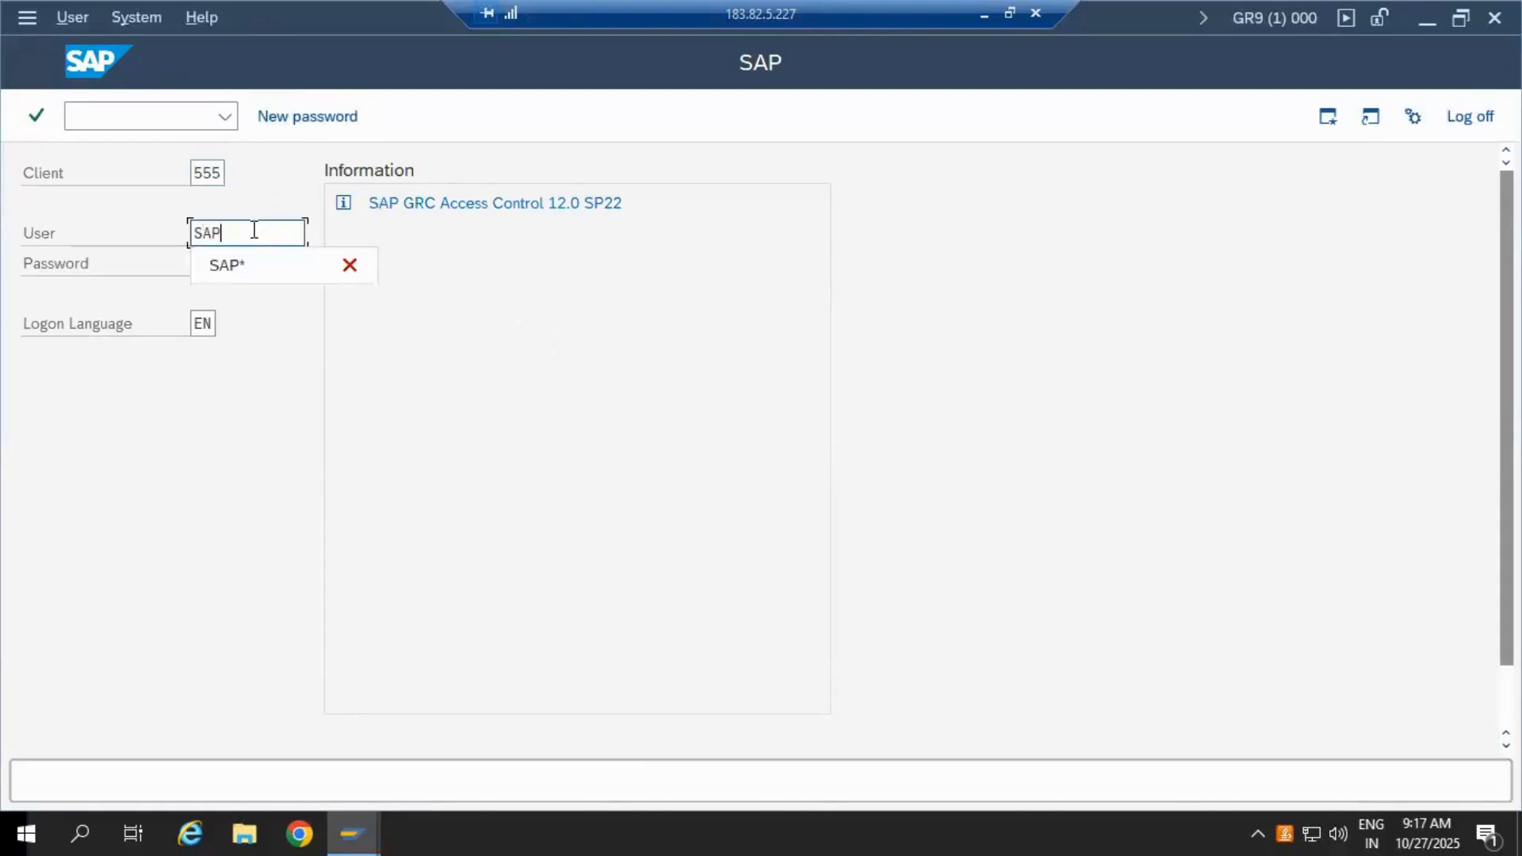
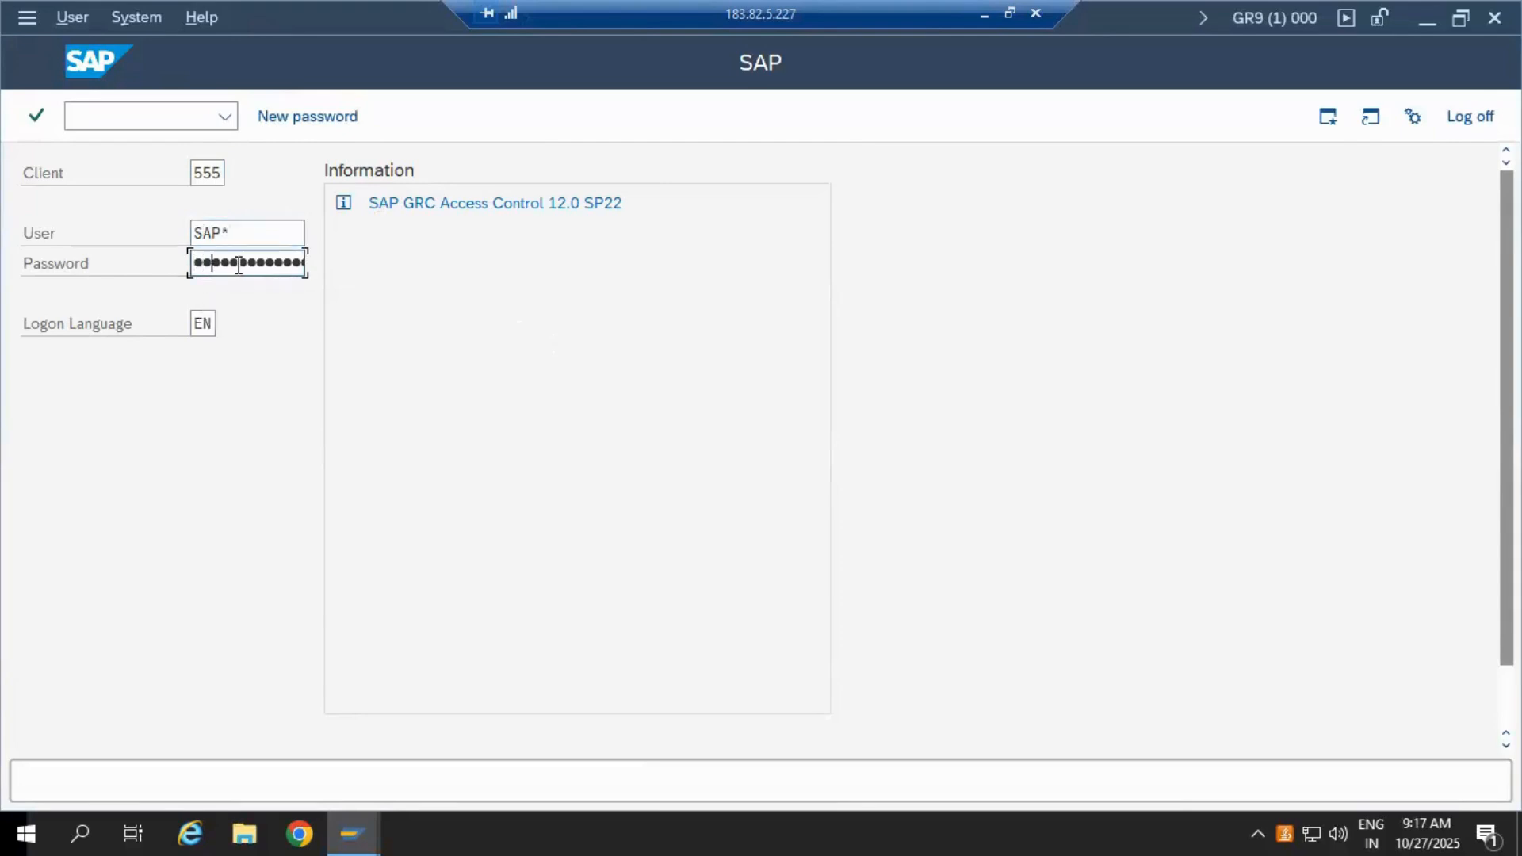
Step: Log on to client 555, review the 57-client SCC4 overview, and return to SAP Easy Access
key(Return)
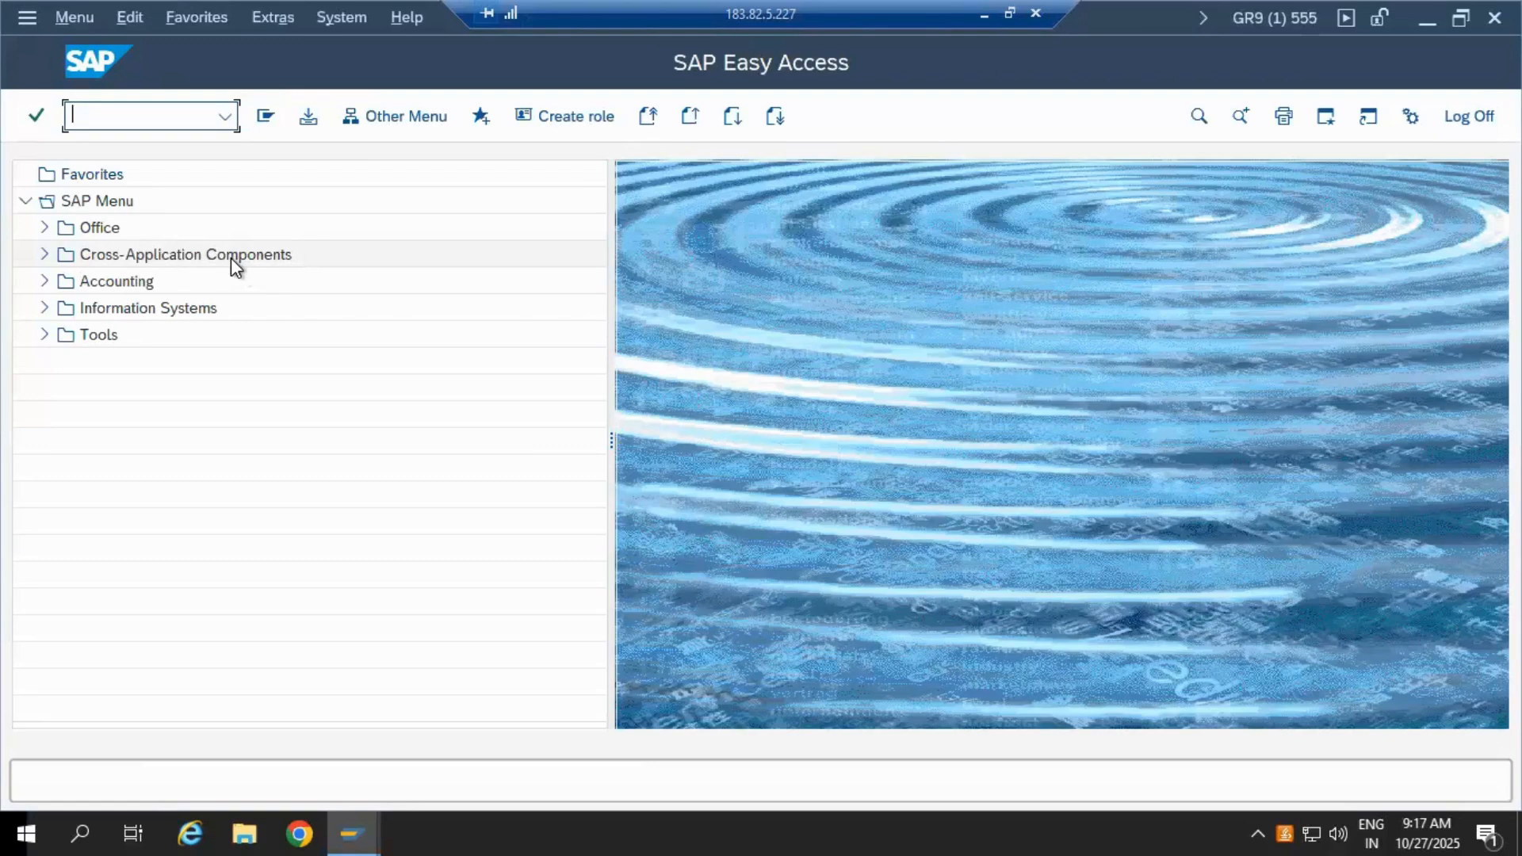
text(SCC4)
key(Return)
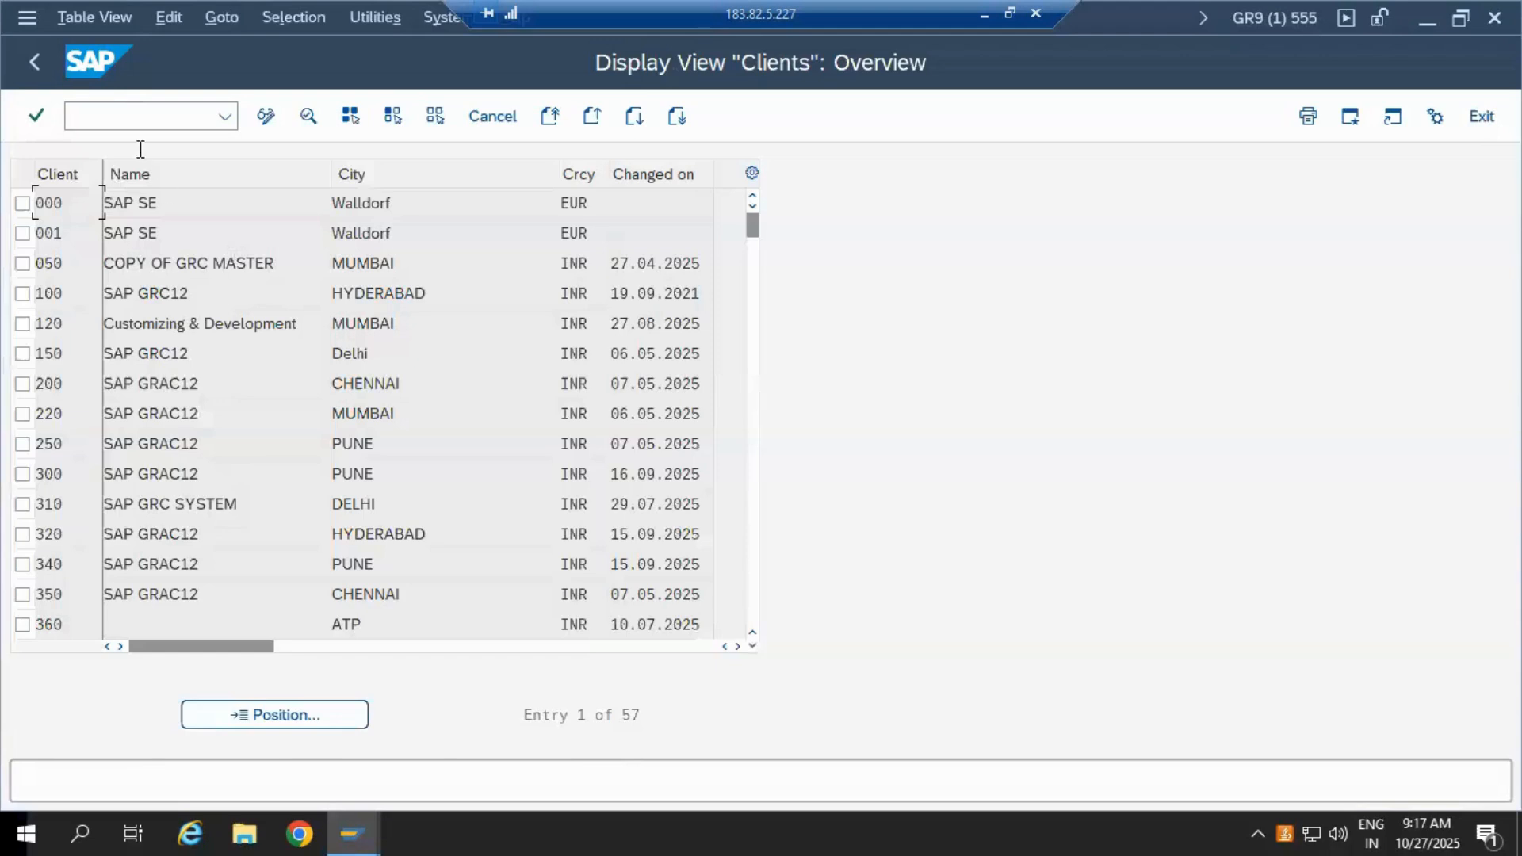
click(38, 63)
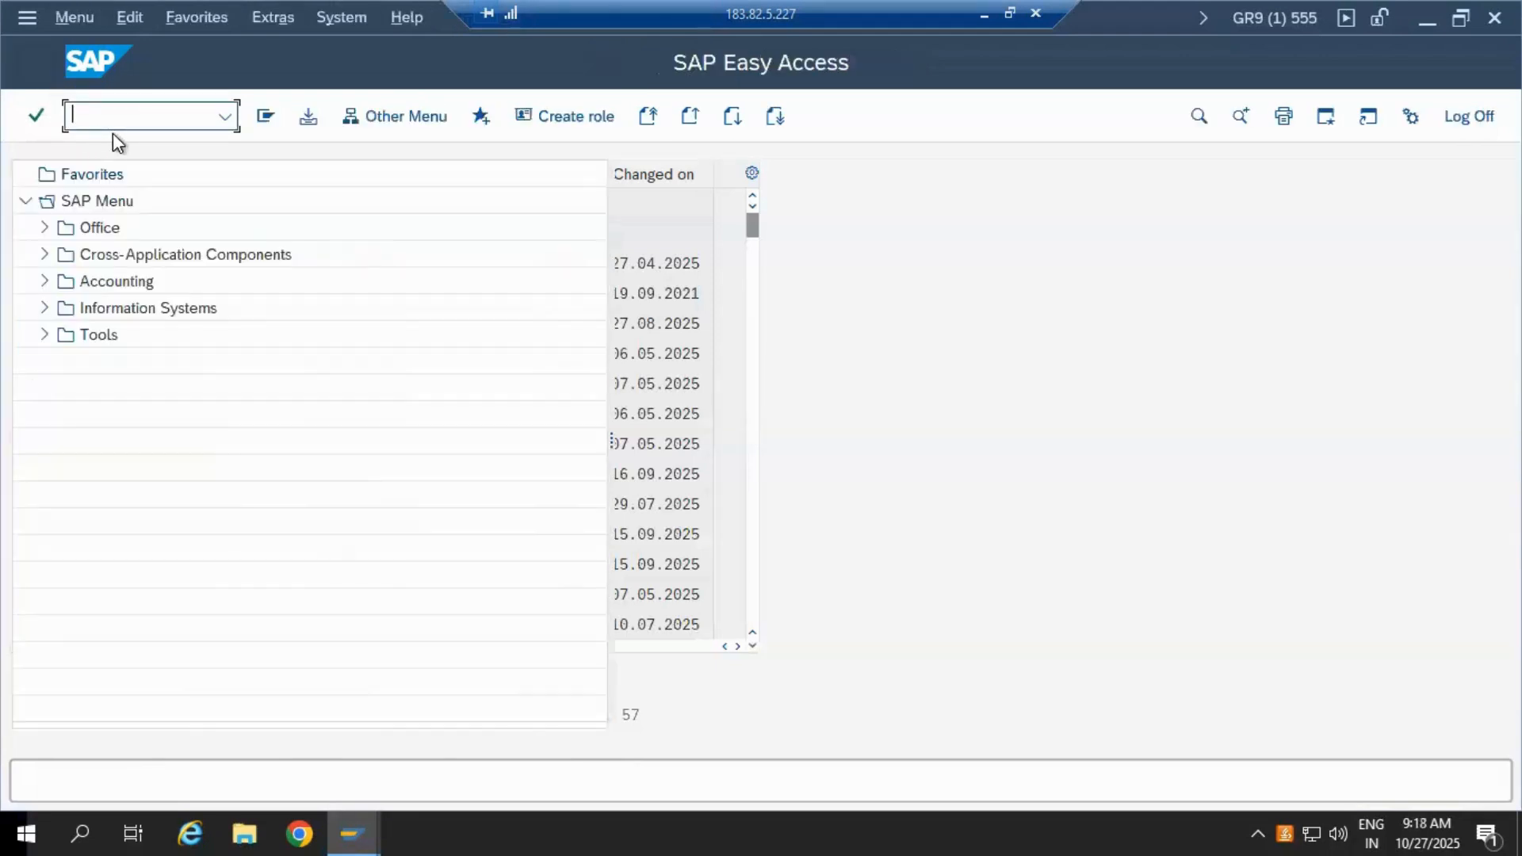
text(SCCL)
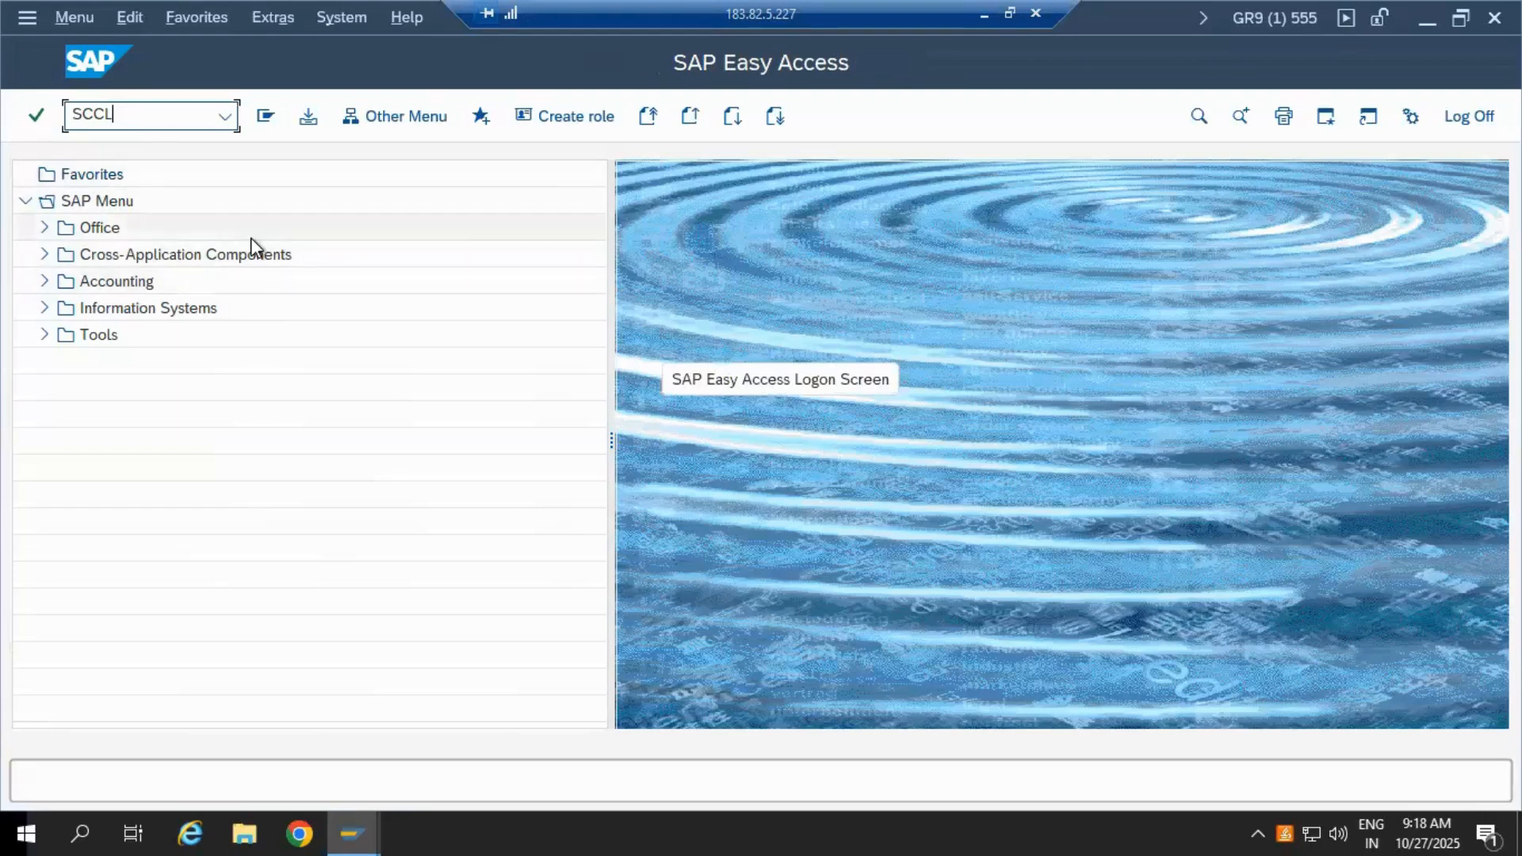
key(Return)
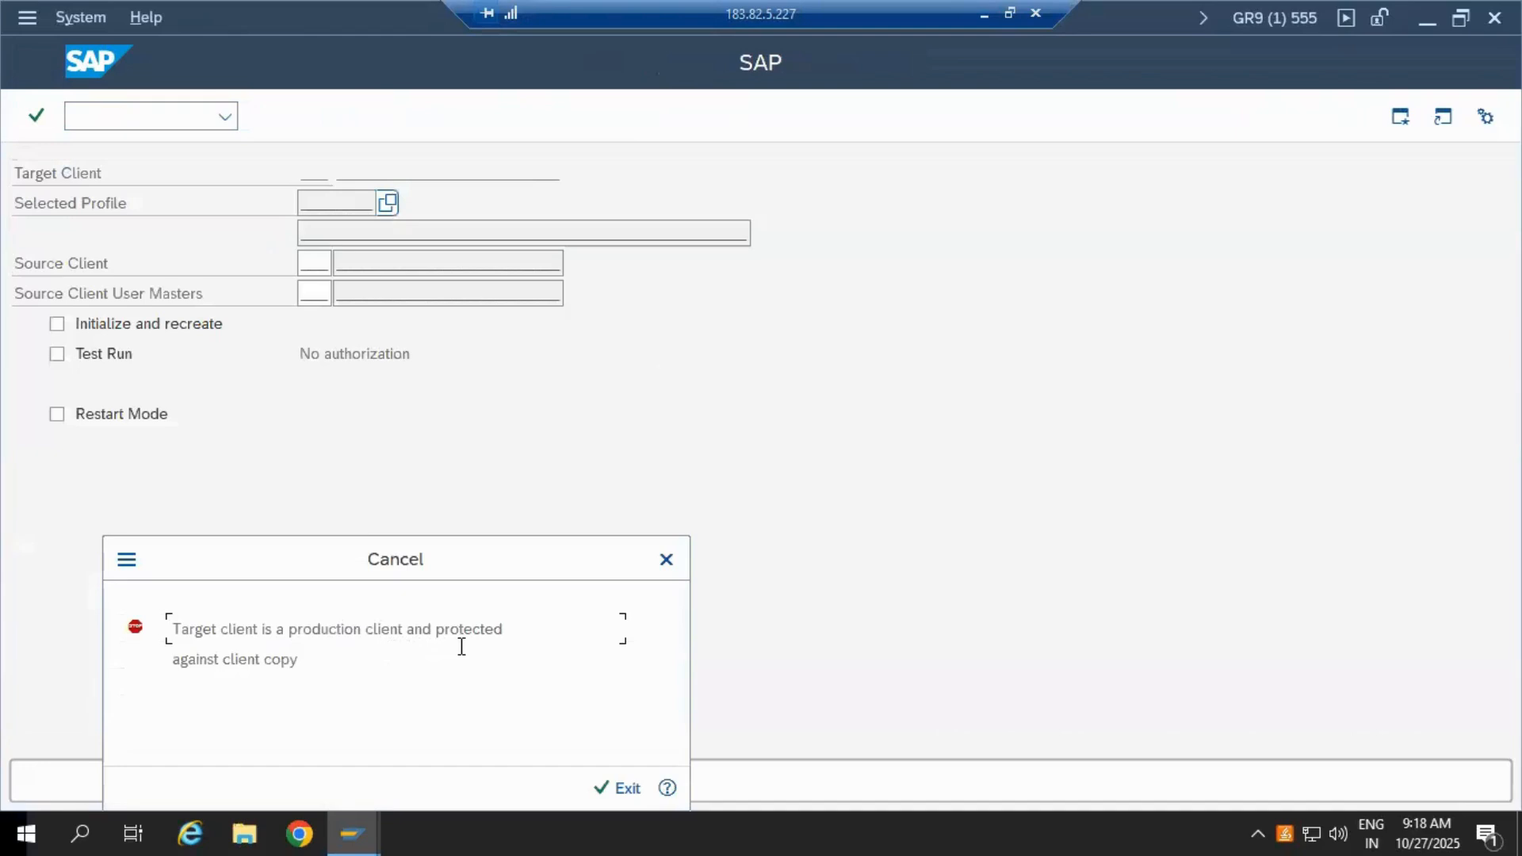
click(607, 792)
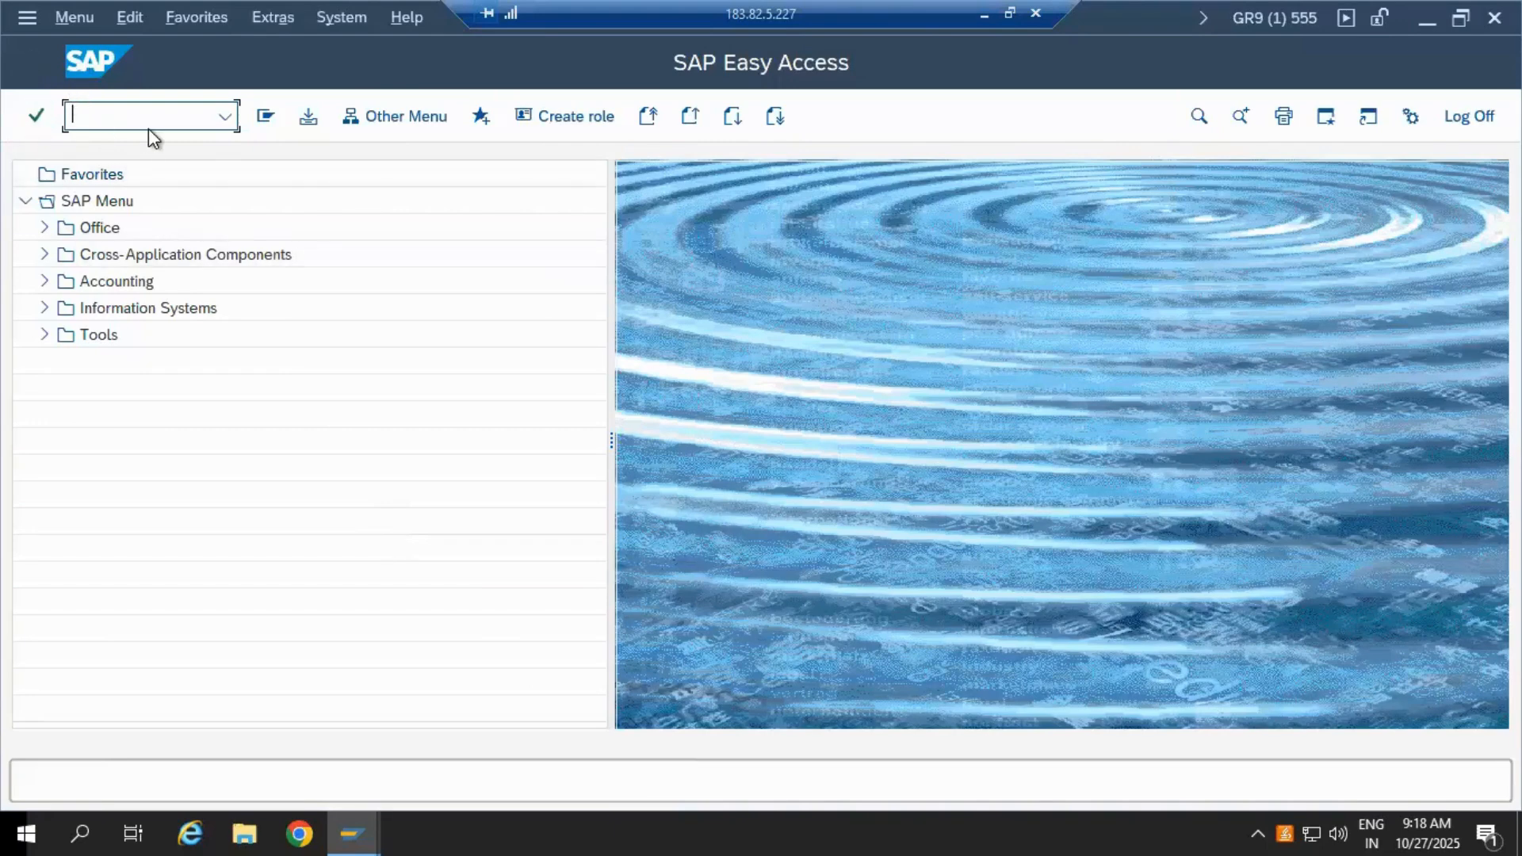
Step: End the client 555 session with /nex and open client 555's details in SCC4
text(/nex)
key(Return)
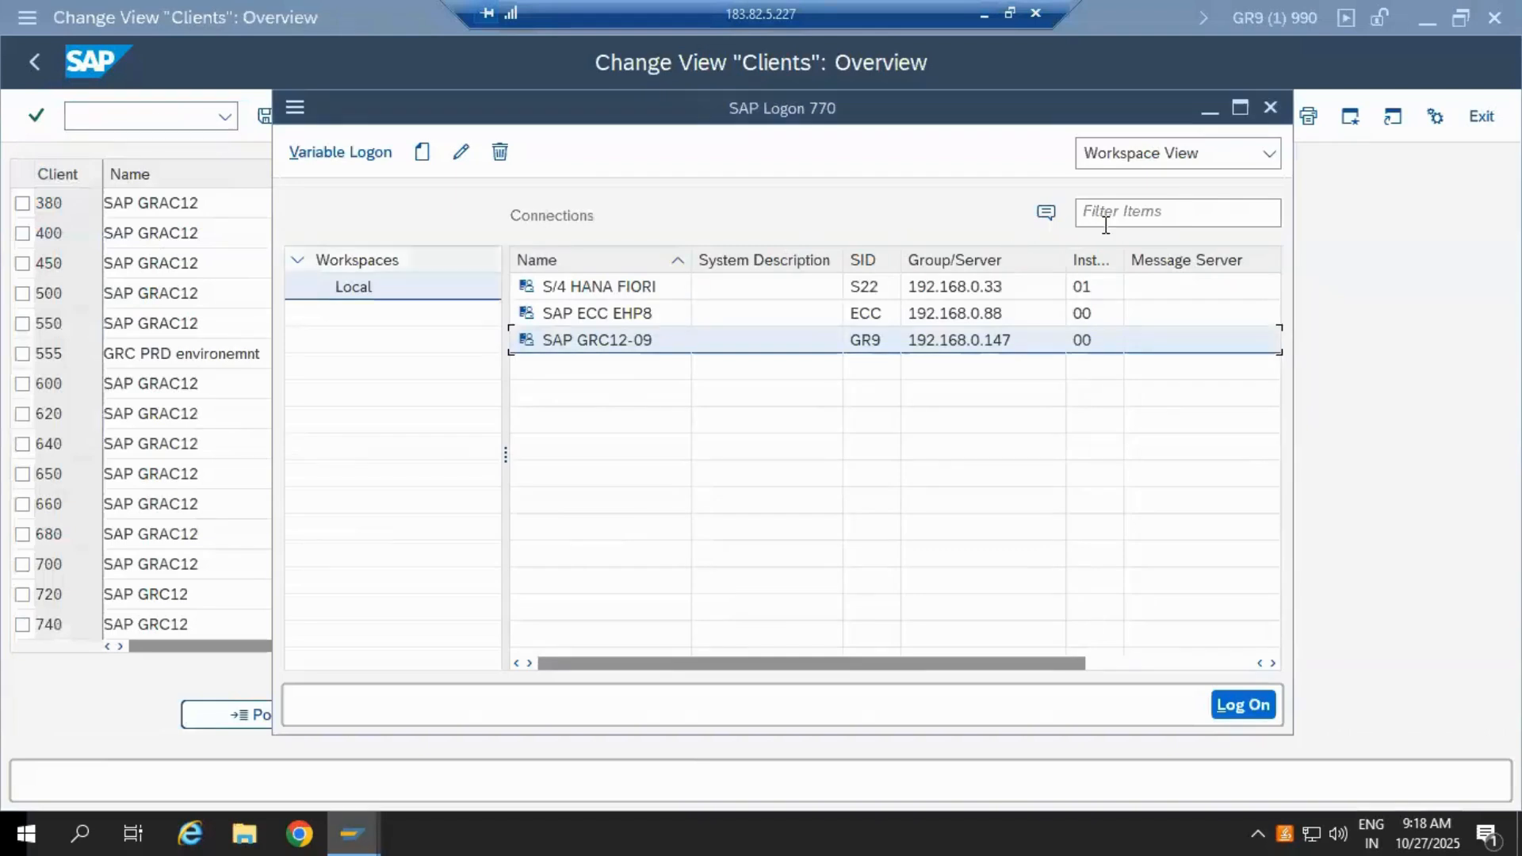
click(1208, 113)
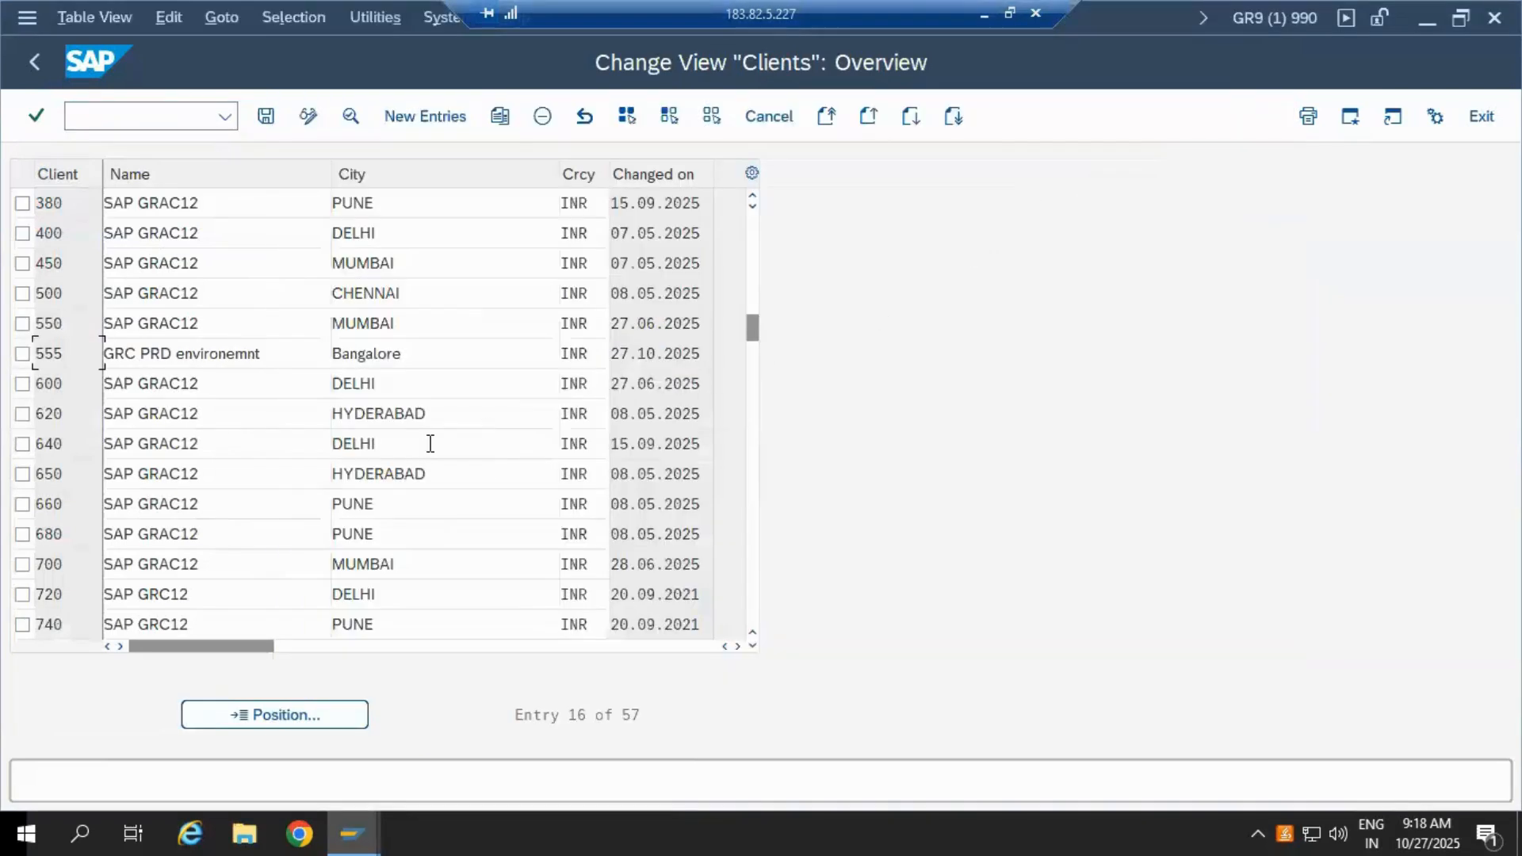
click(23, 354)
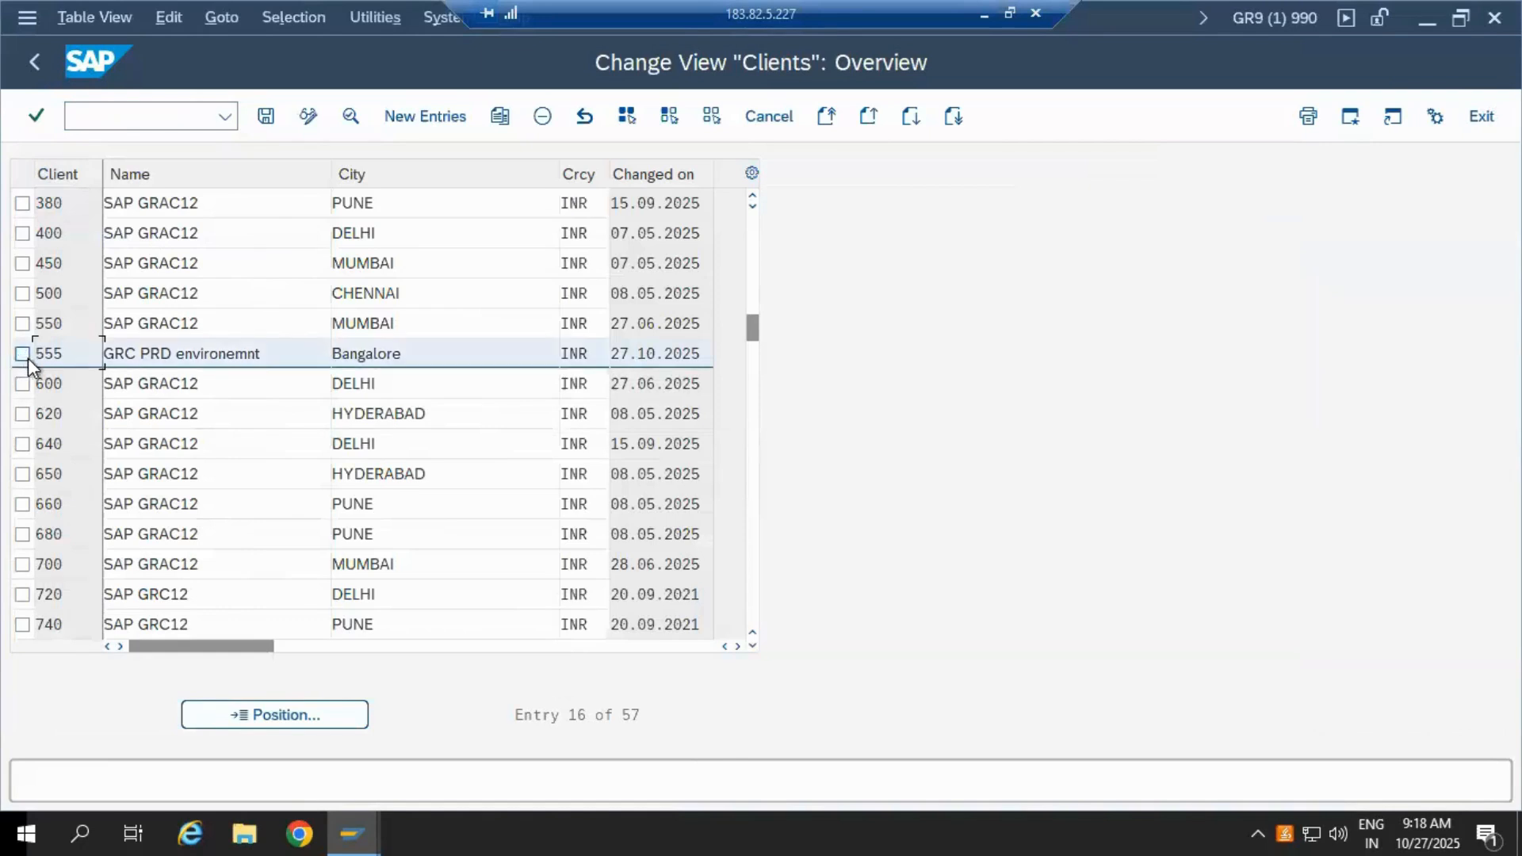
double_click(365, 360)
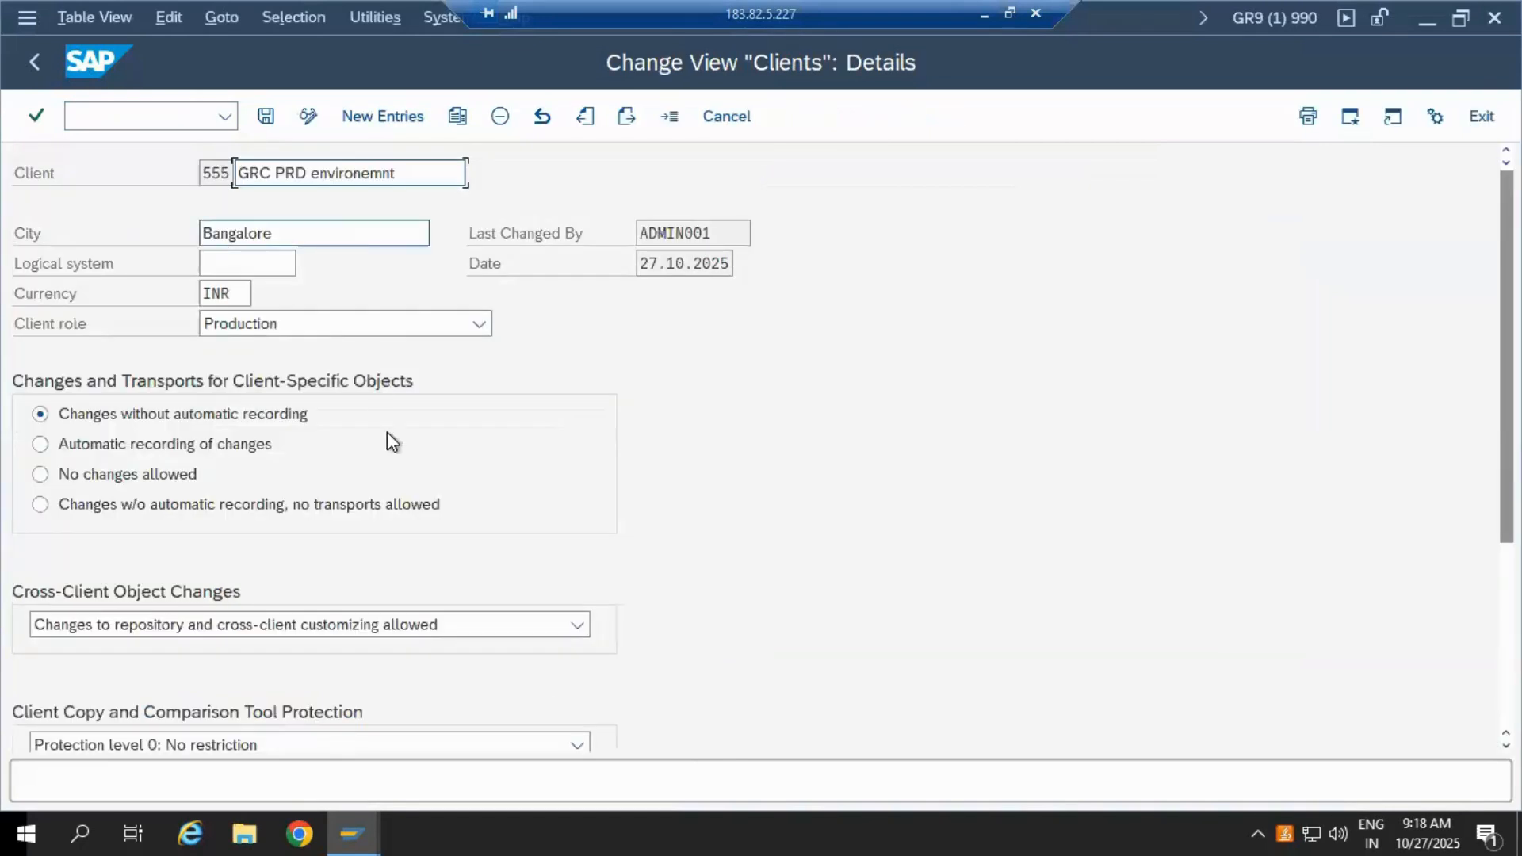
Step: Change client 555's role to Customizing, save it, and start a new SAP GRC12-09 logon
click(480, 324)
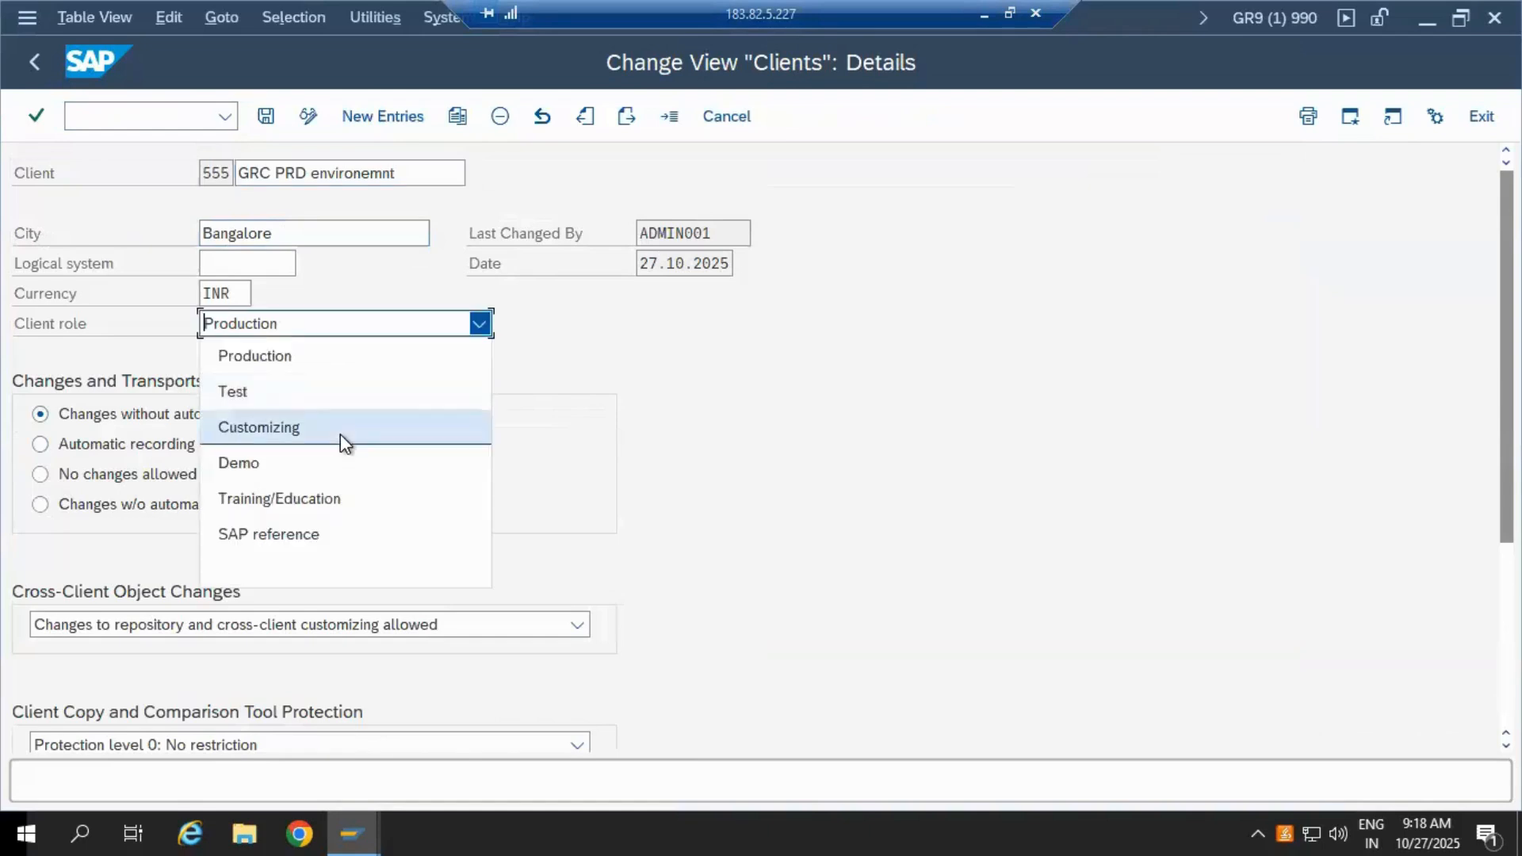
click(340, 428)
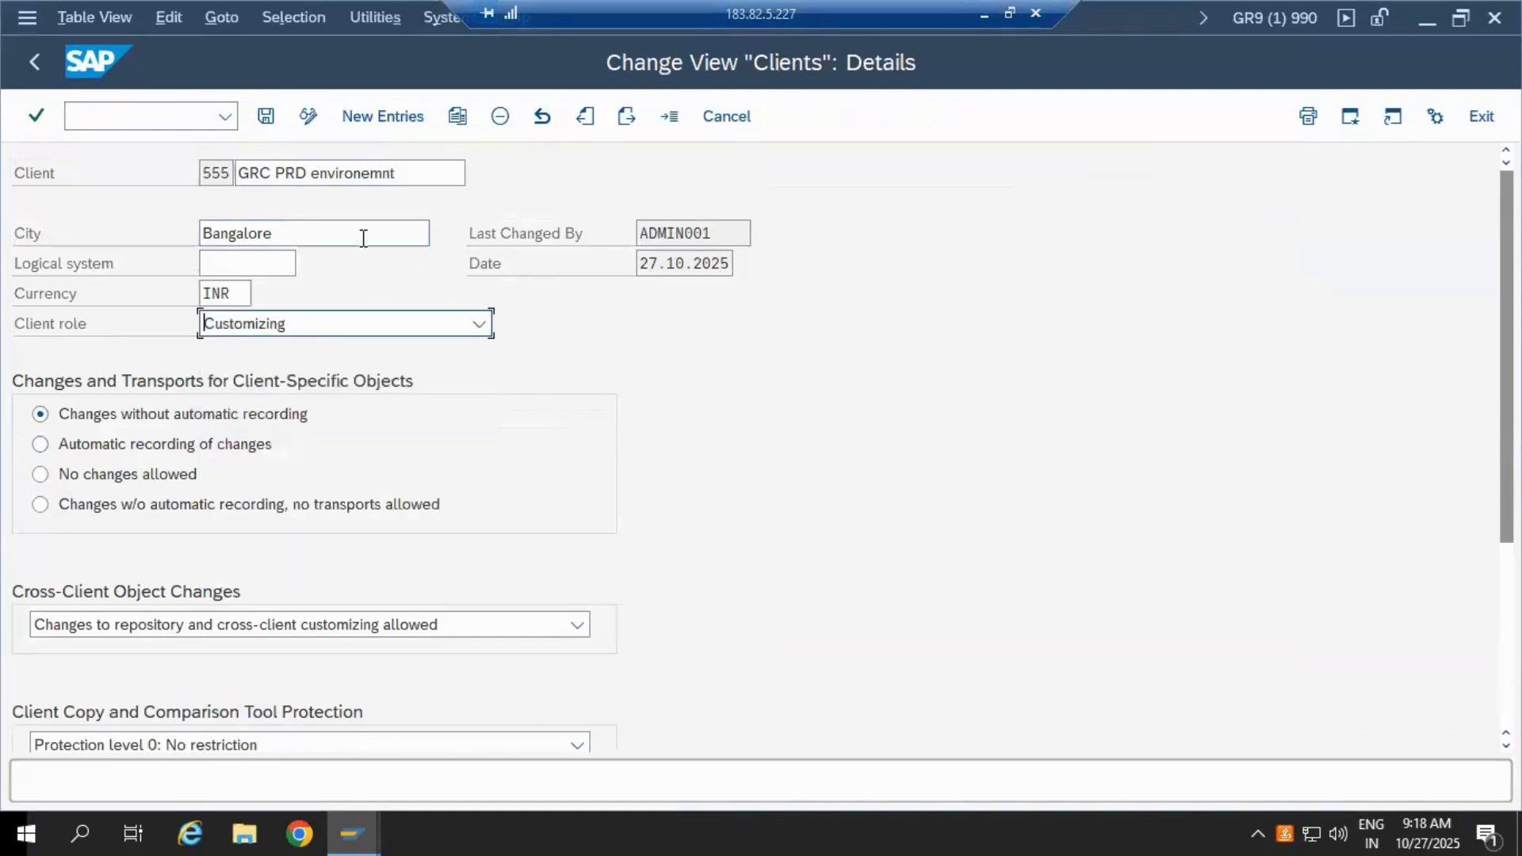
click(266, 116)
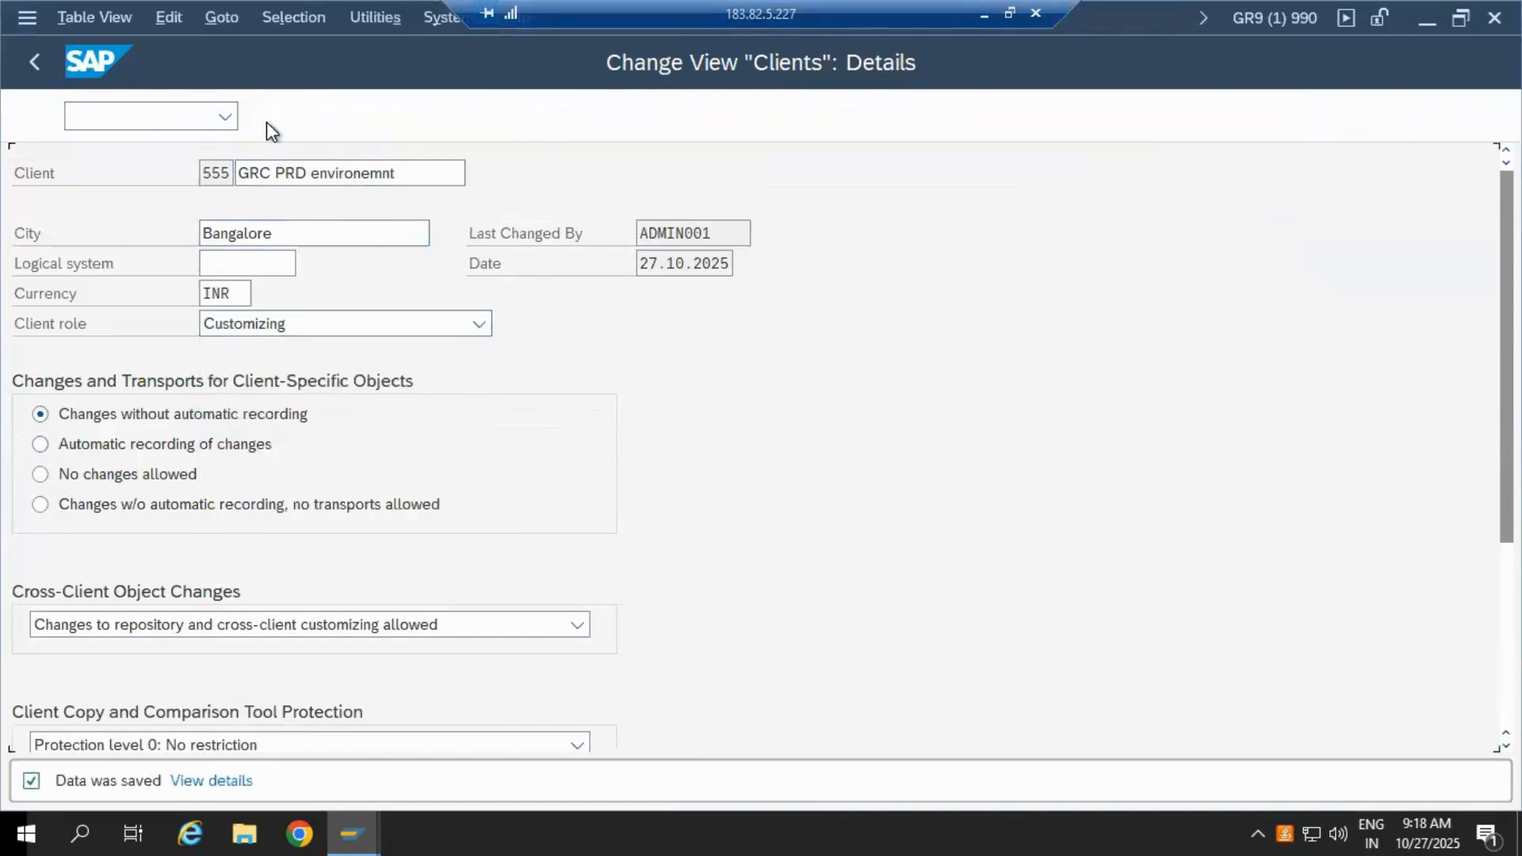
click(266, 121)
click(30, 65)
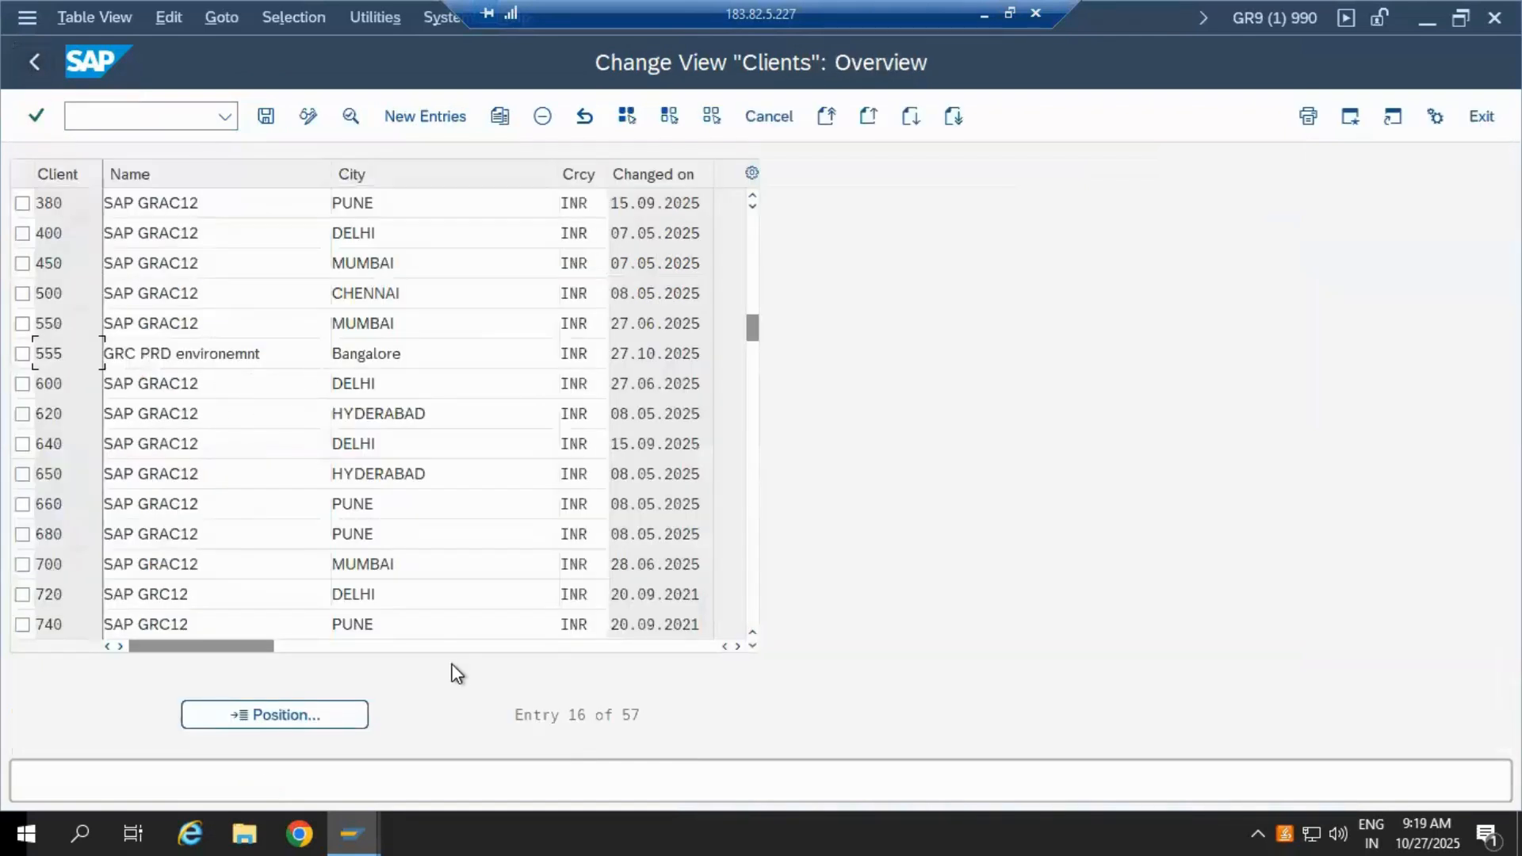
key(alt+Tab)
double_click(596, 346)
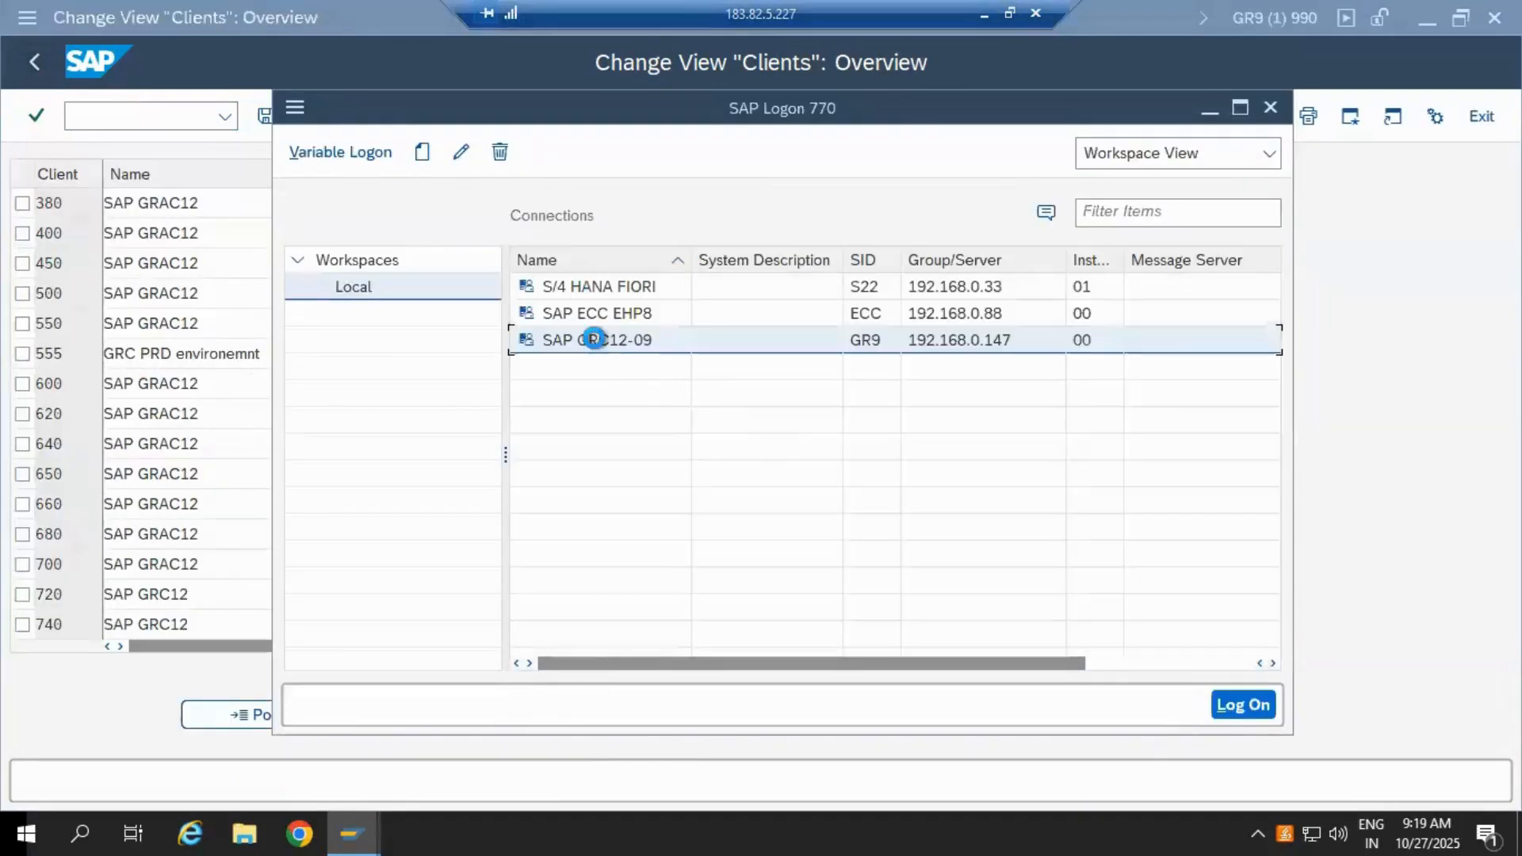
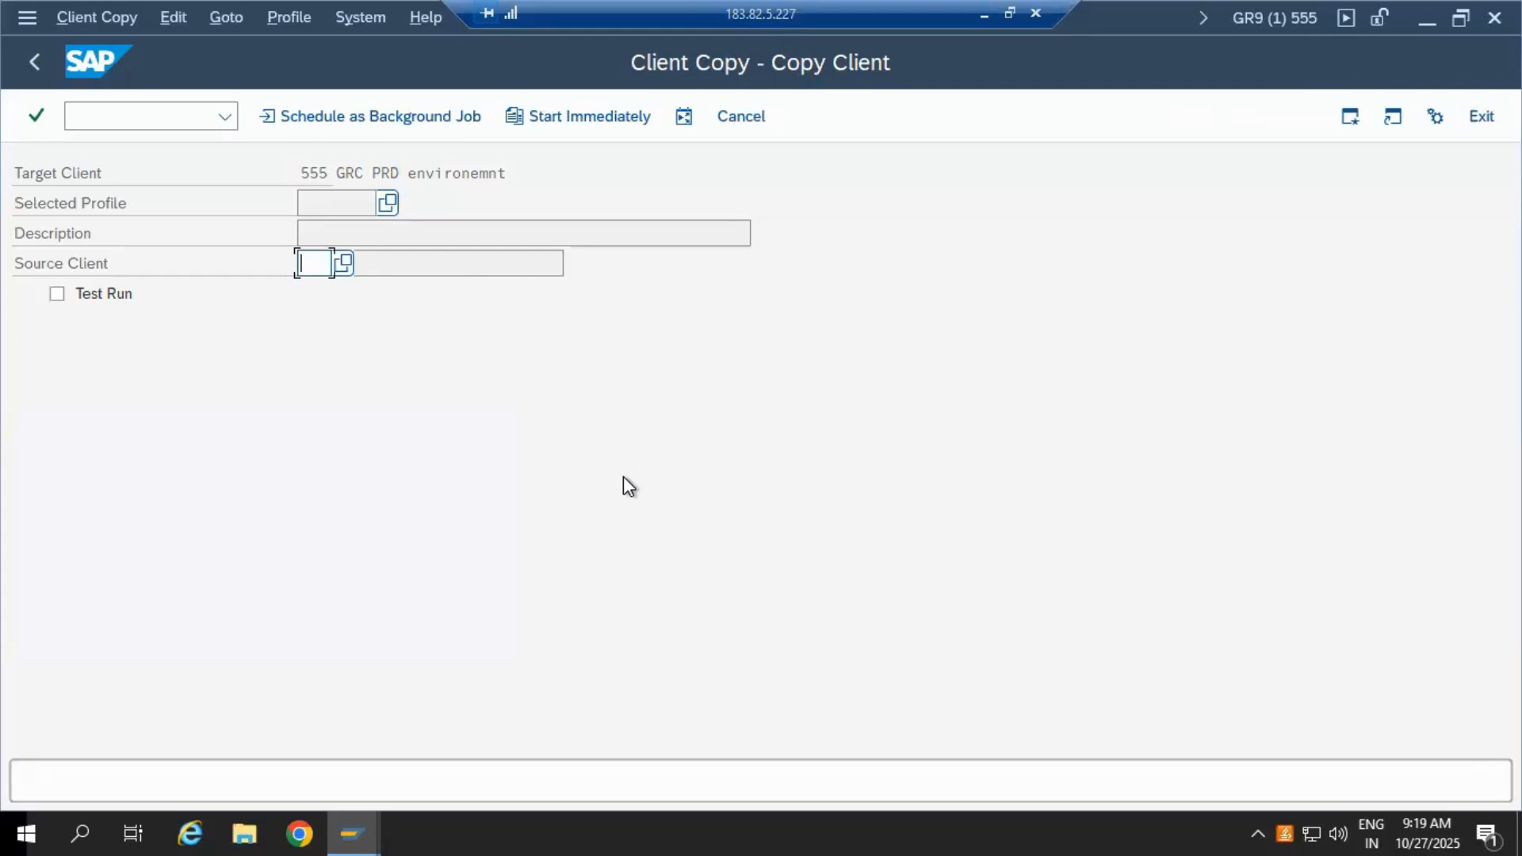
Step: Pick target client 555 and select the SAP_CUST (Customizing) copy profile
double_click(305, 170)
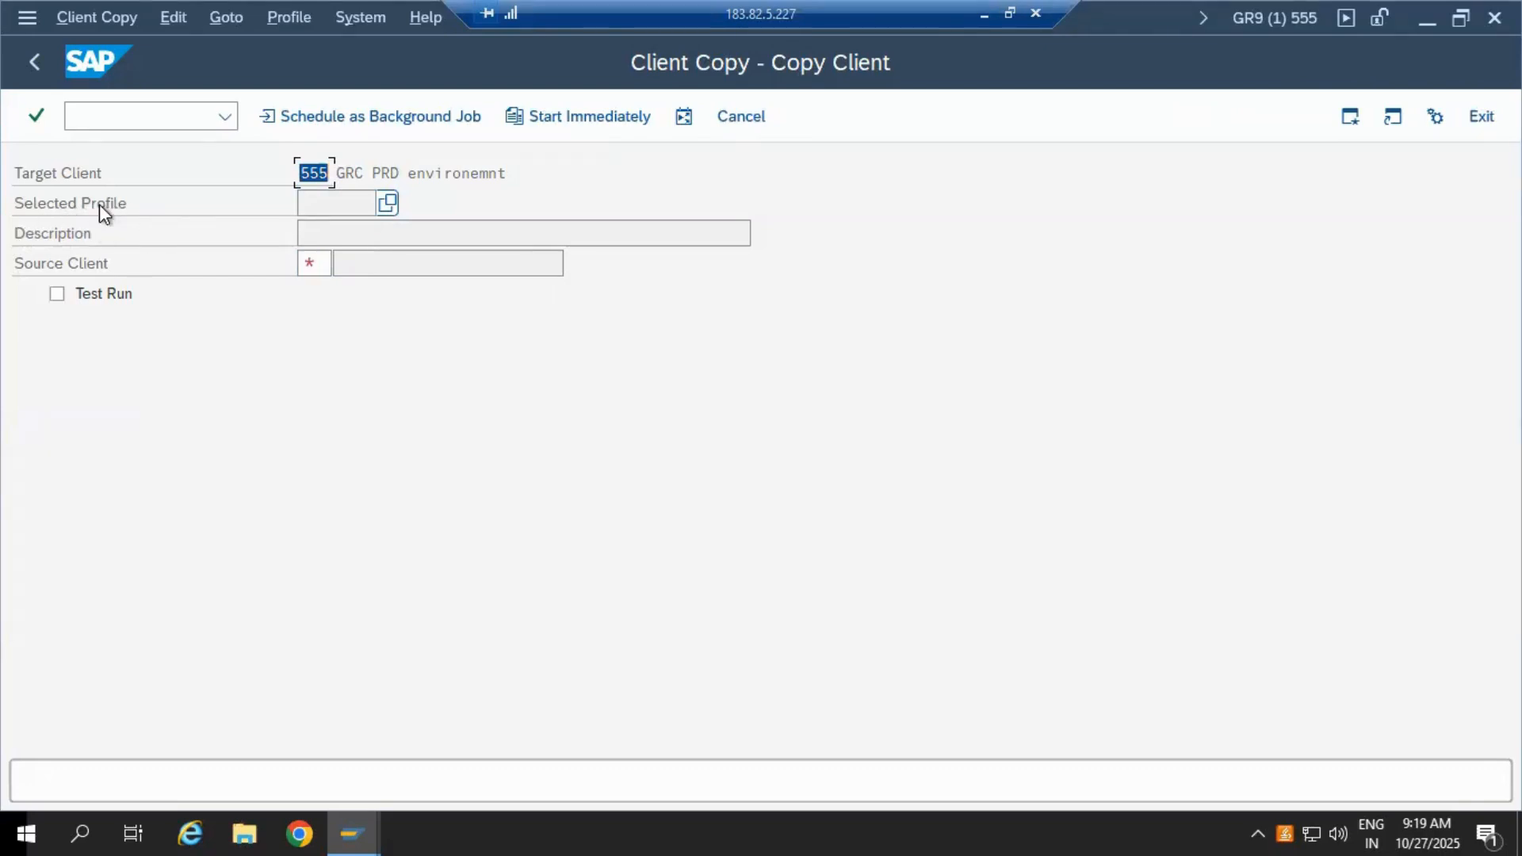
click(388, 205)
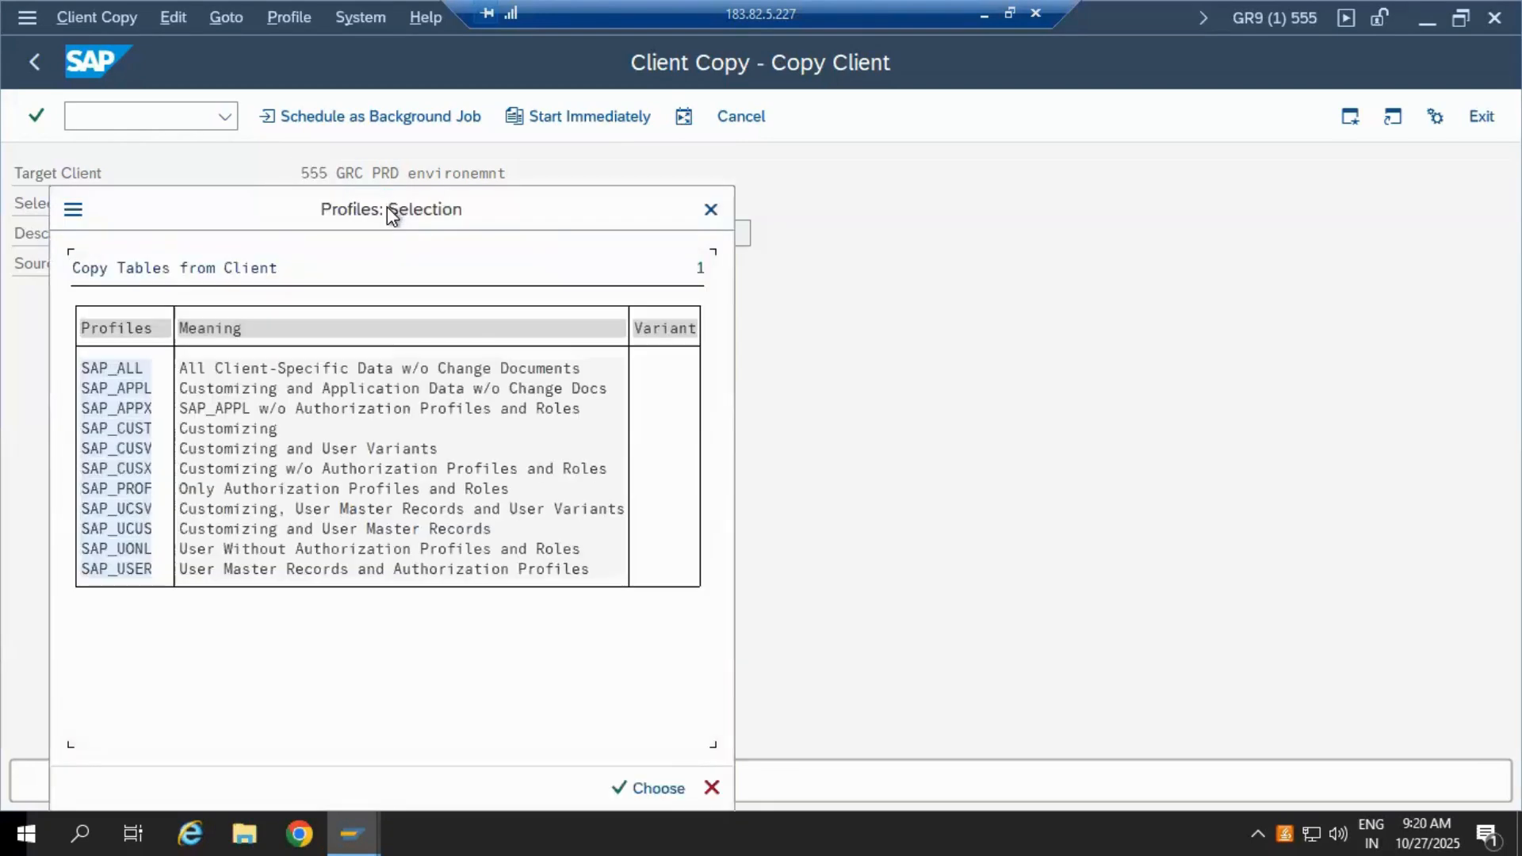
drag(469, 207, 679, 165)
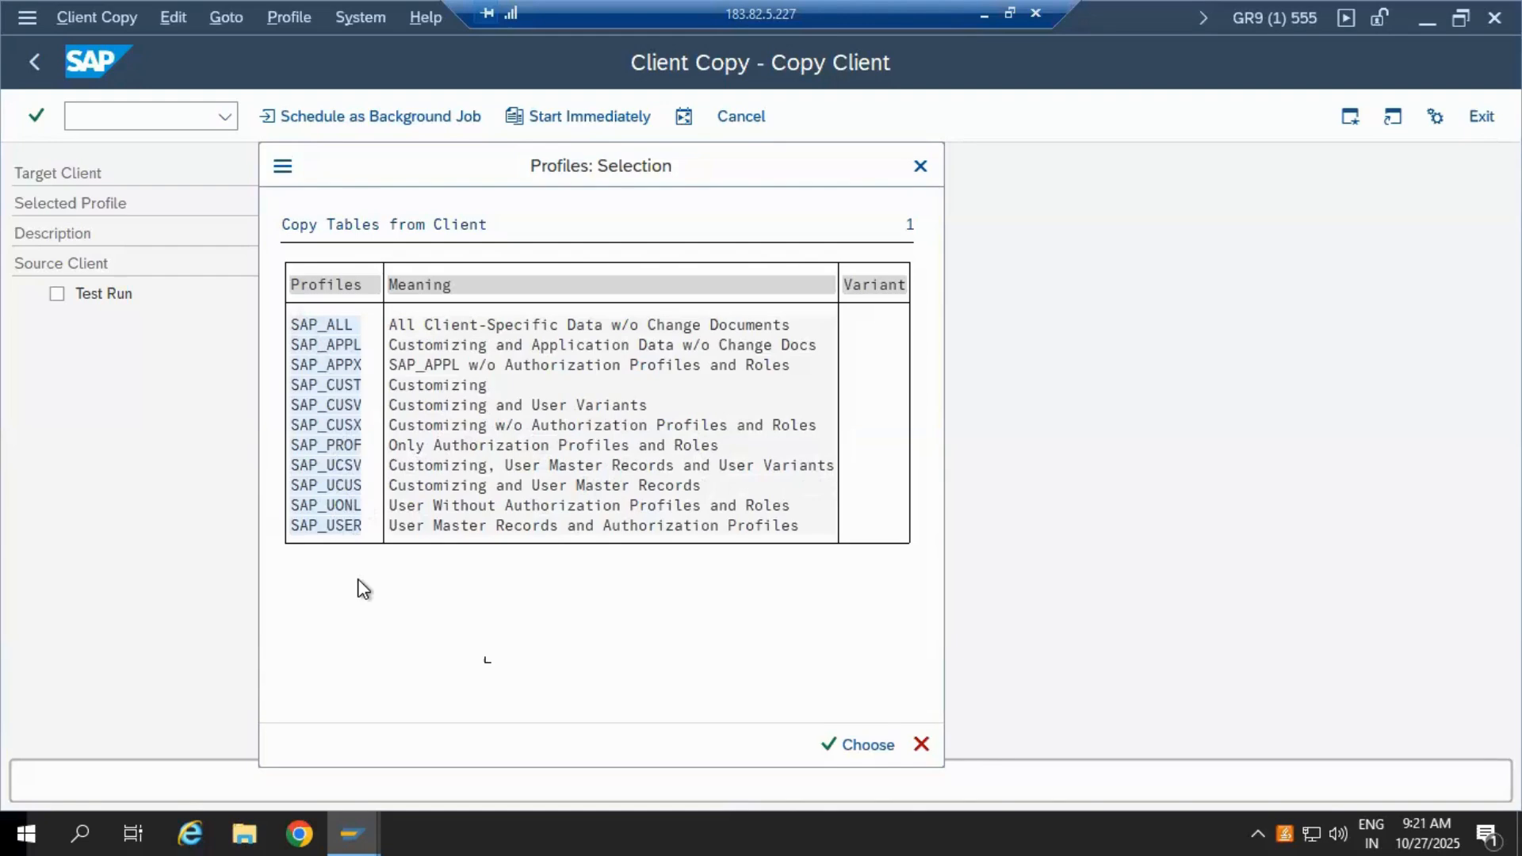
double_click(338, 384)
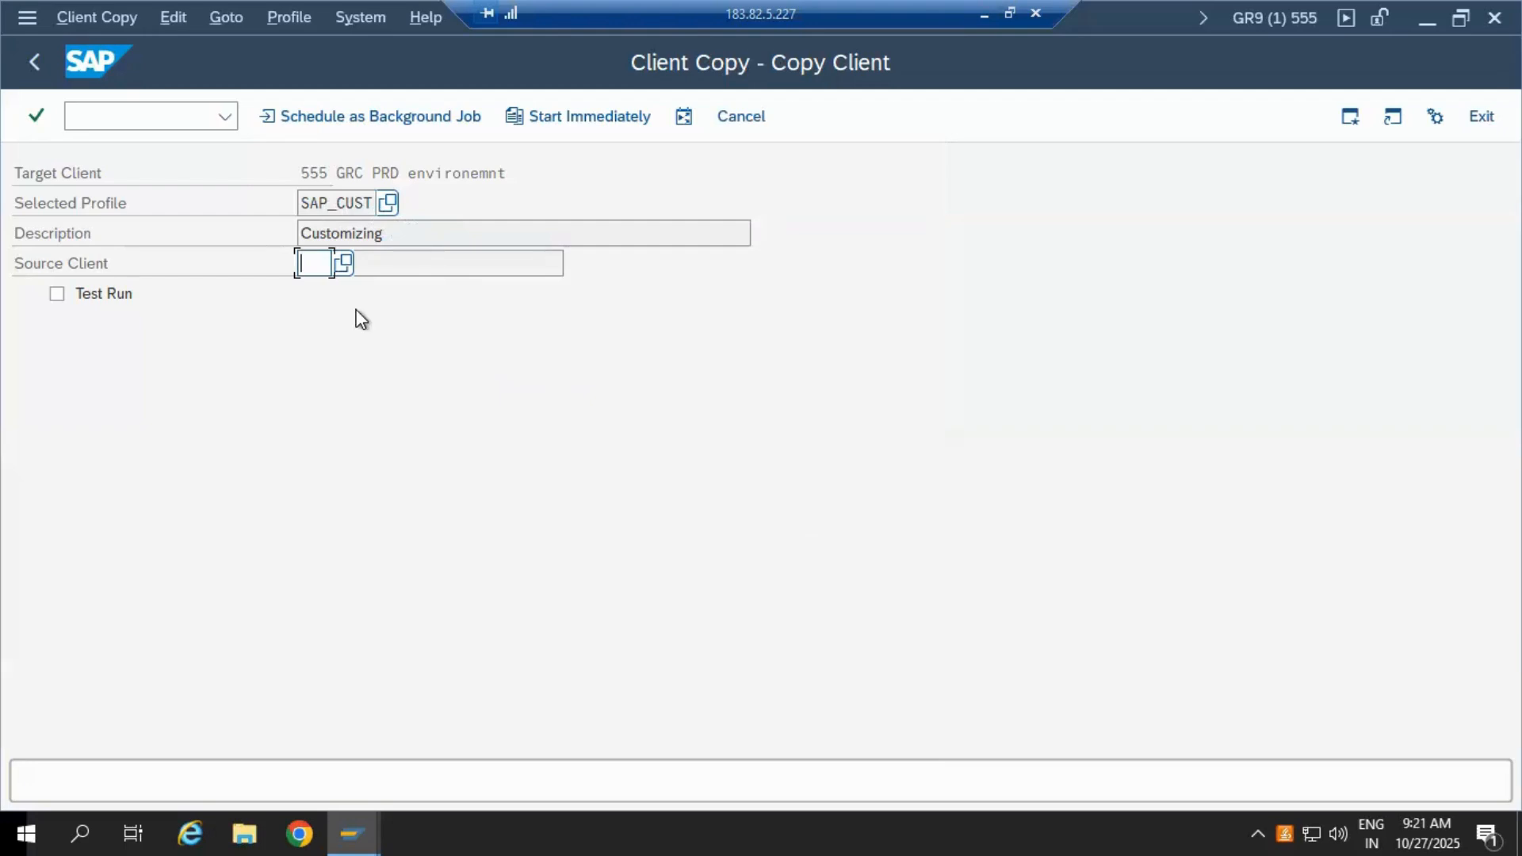
Step: Choose client 000 (SAP SE) as the source client, leaving Test Run unchecked
click(343, 264)
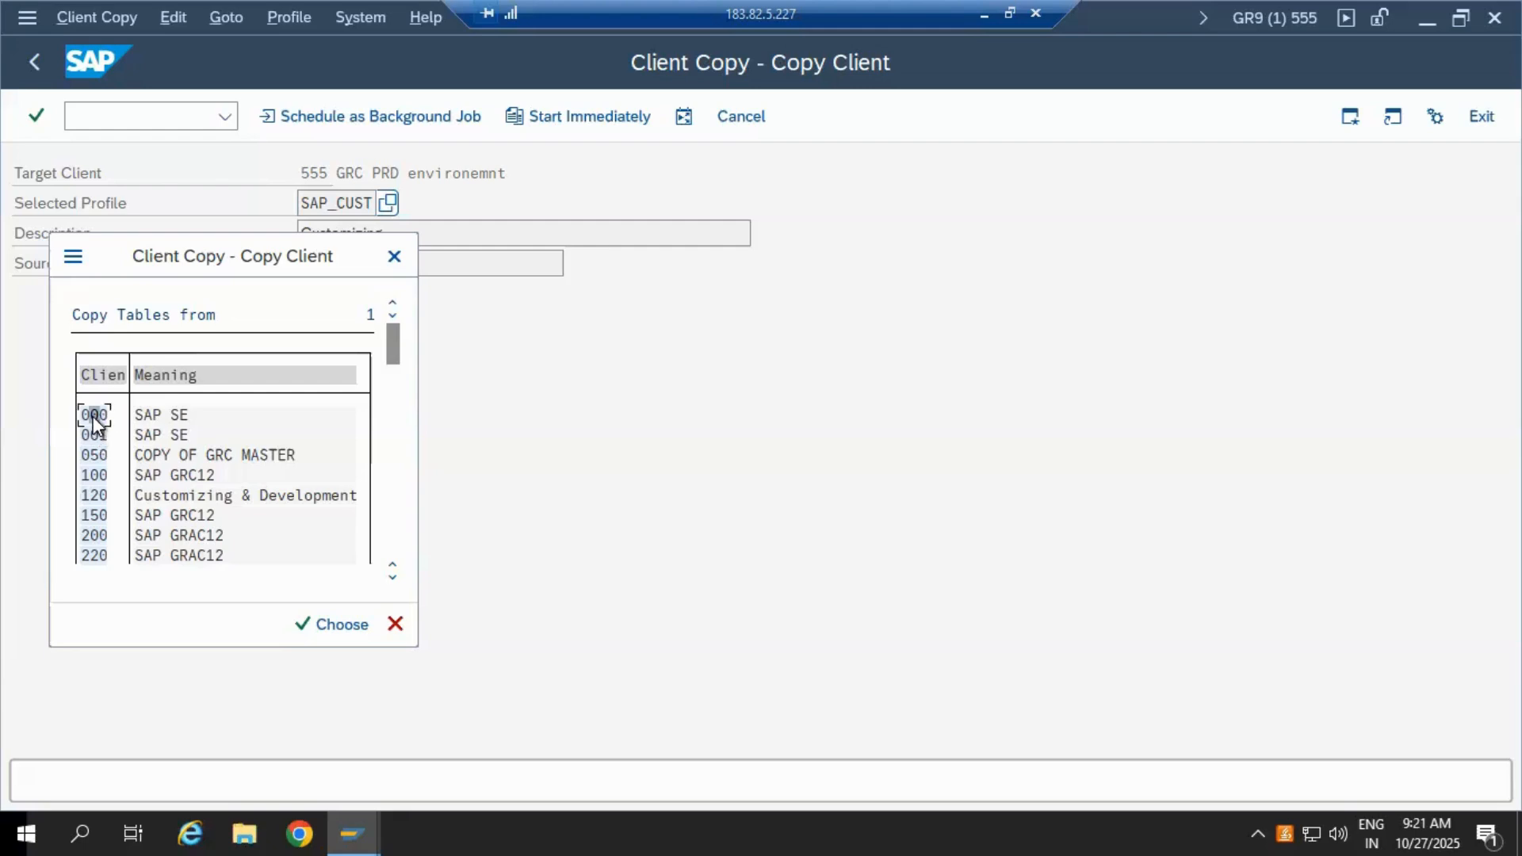
double_click(92, 415)
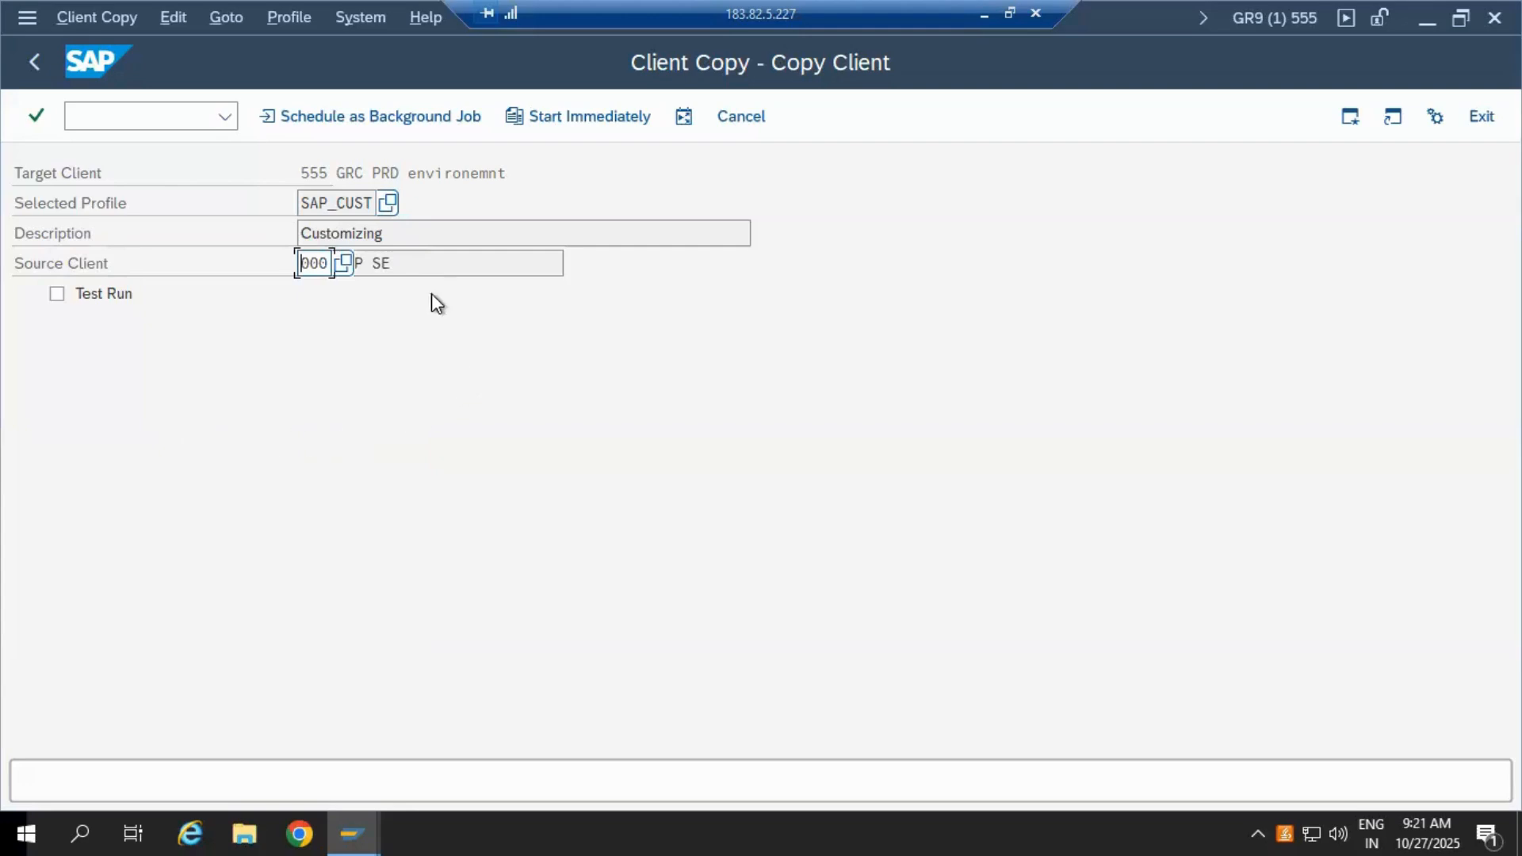
click(439, 256)
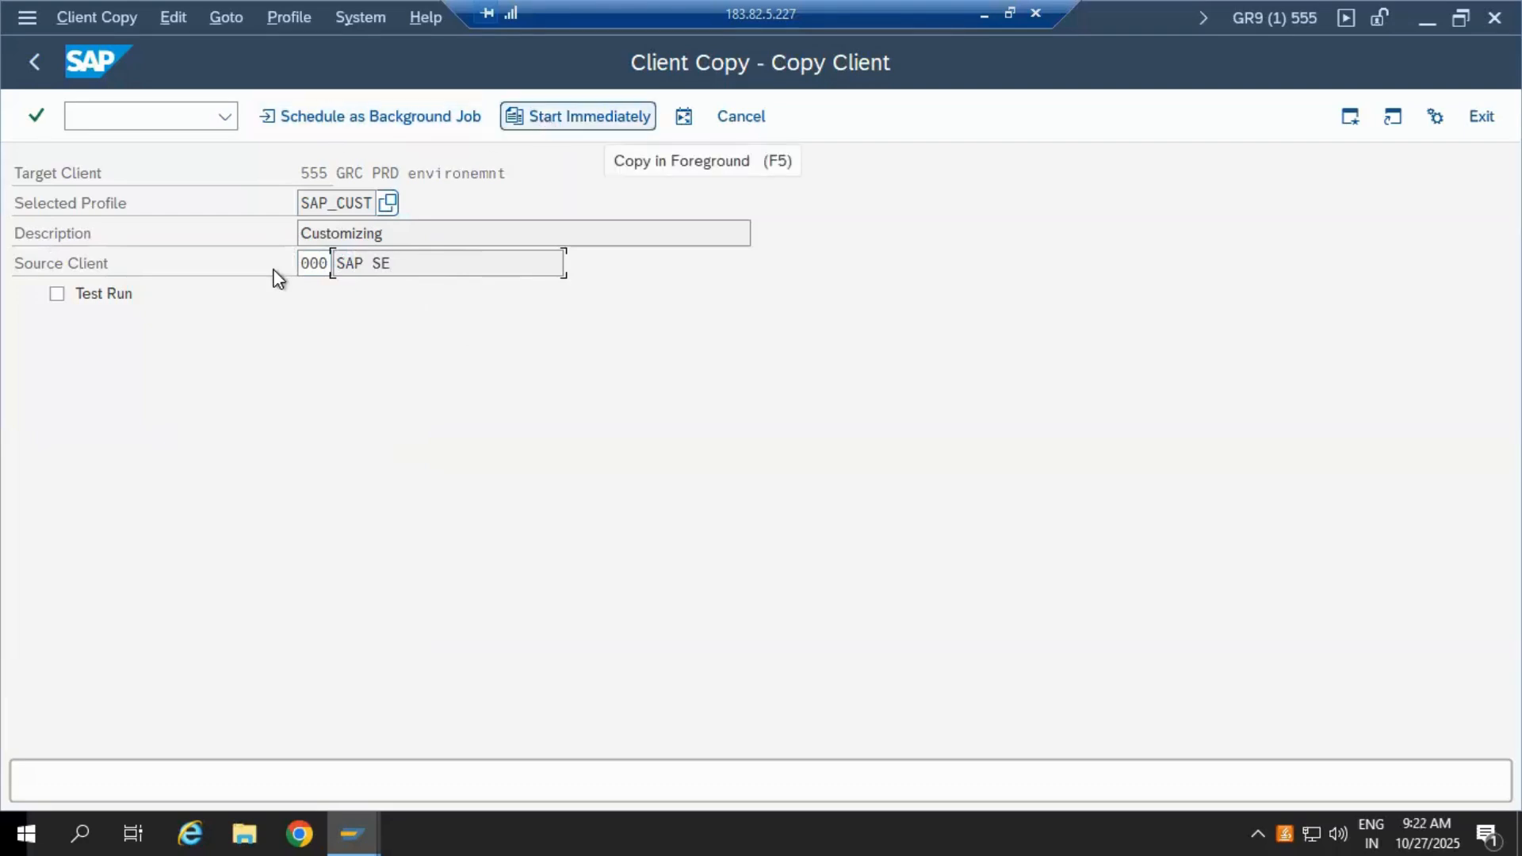
click(57, 295)
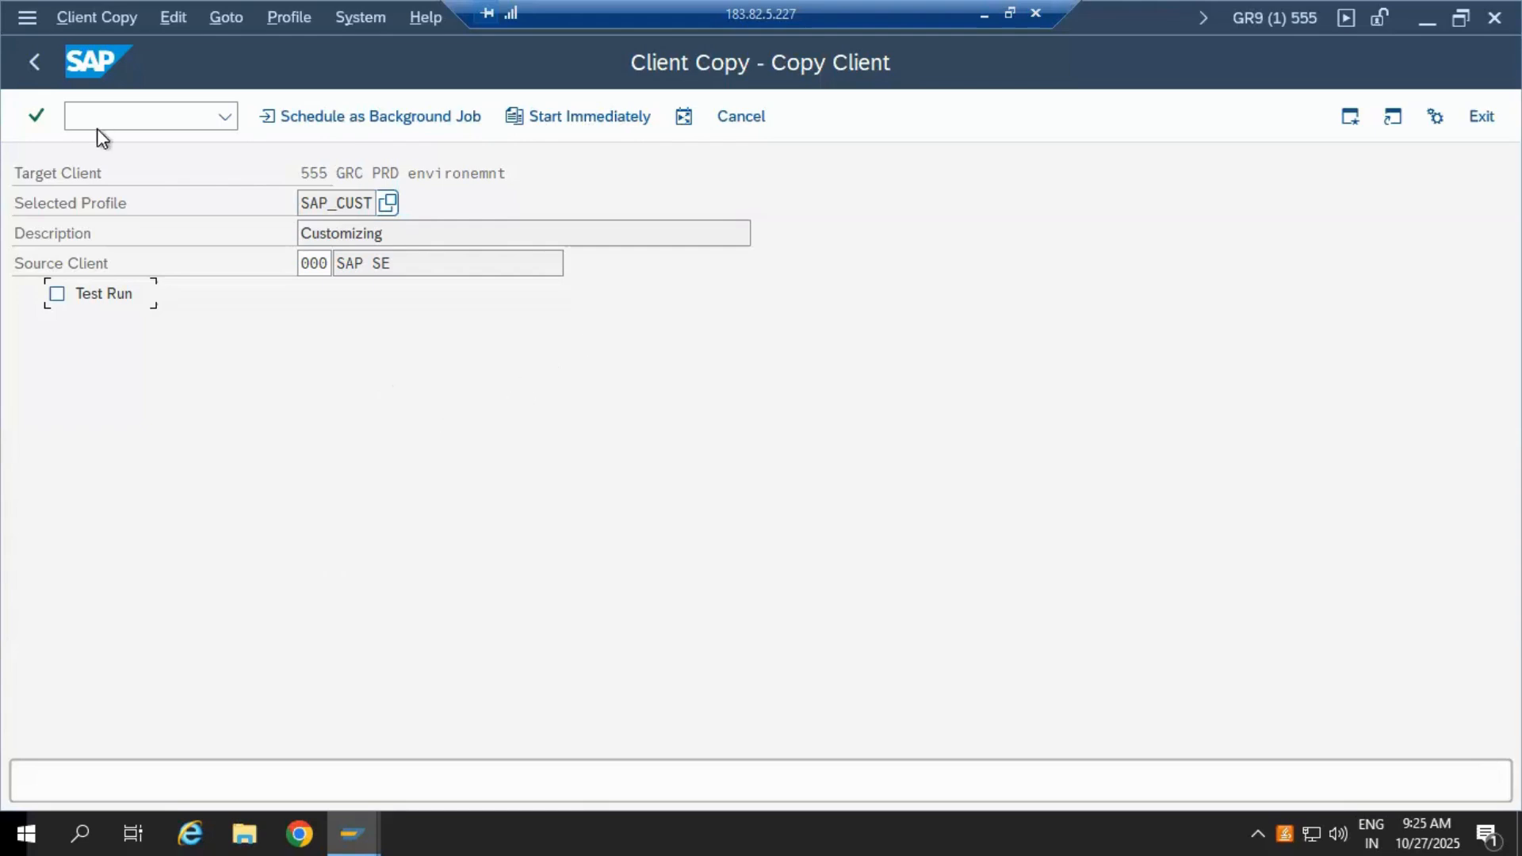
Step: Go back from the Copy Client form to SAP Easy Access without starting the copy
click(34, 64)
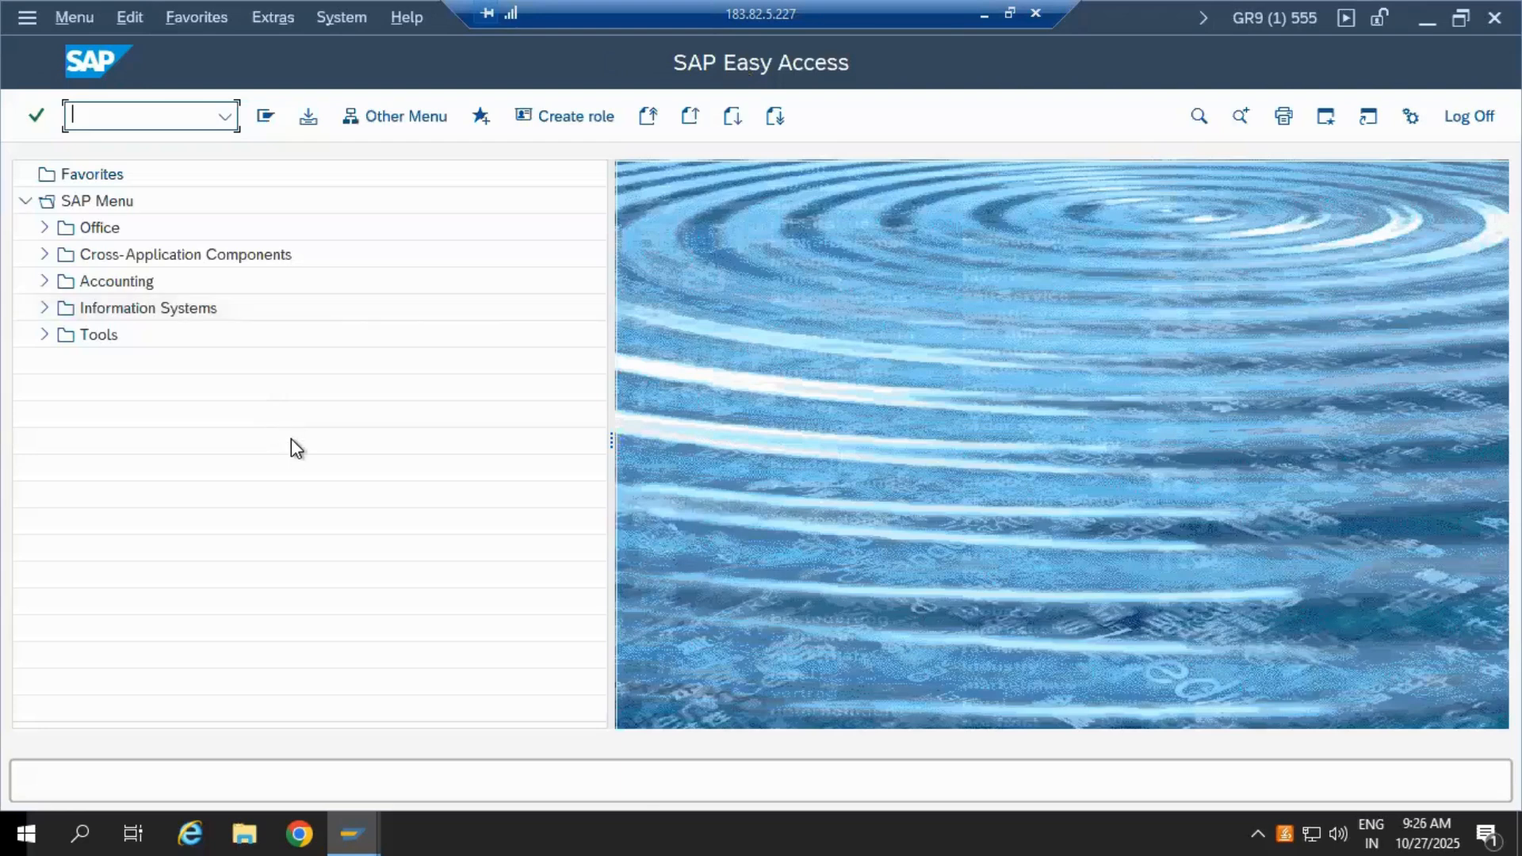